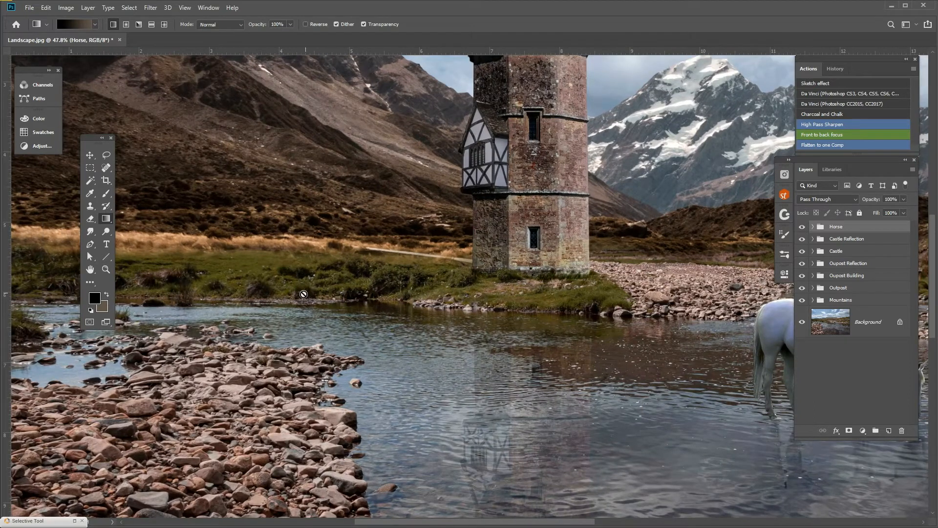
Step: Create a new 7 x 5 inch, 300 ppi RGB document with a white background
scroll(304, 294, "up", 3)
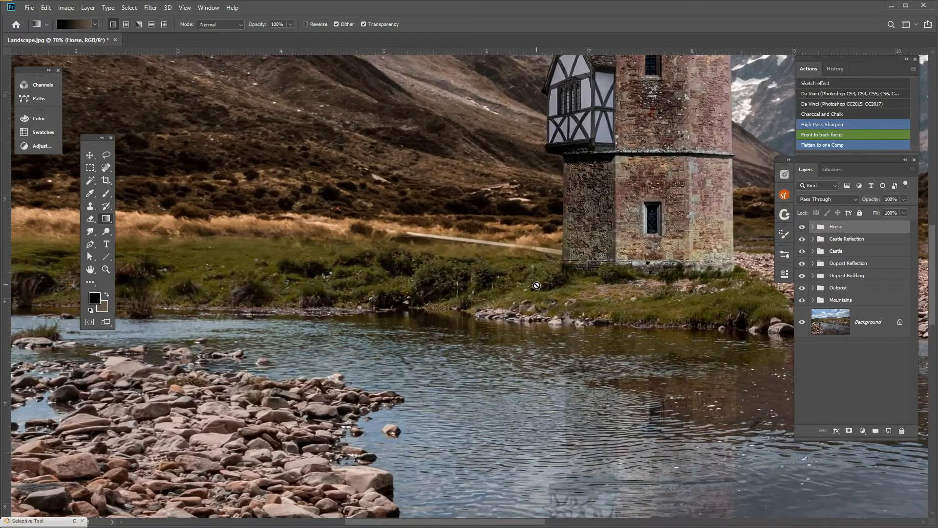
left_click(29, 8)
left_click(40, 19)
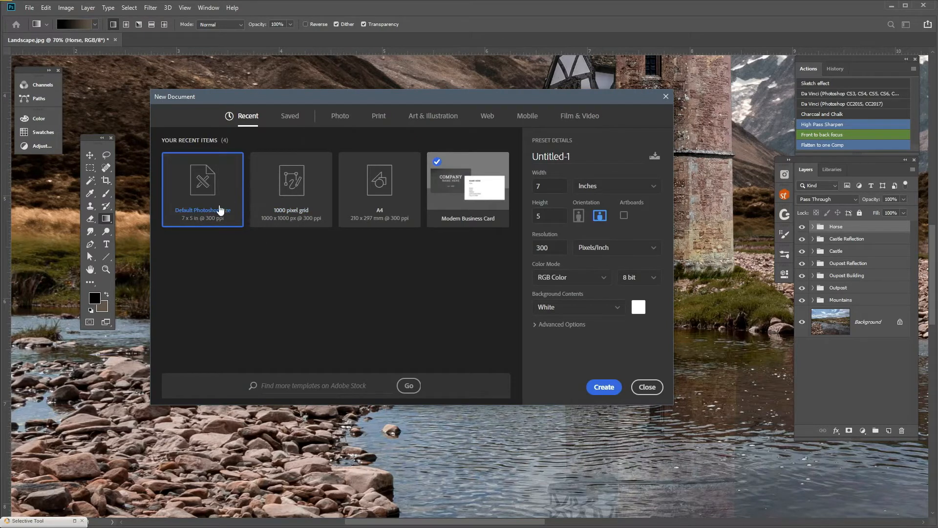
left_click(602, 387)
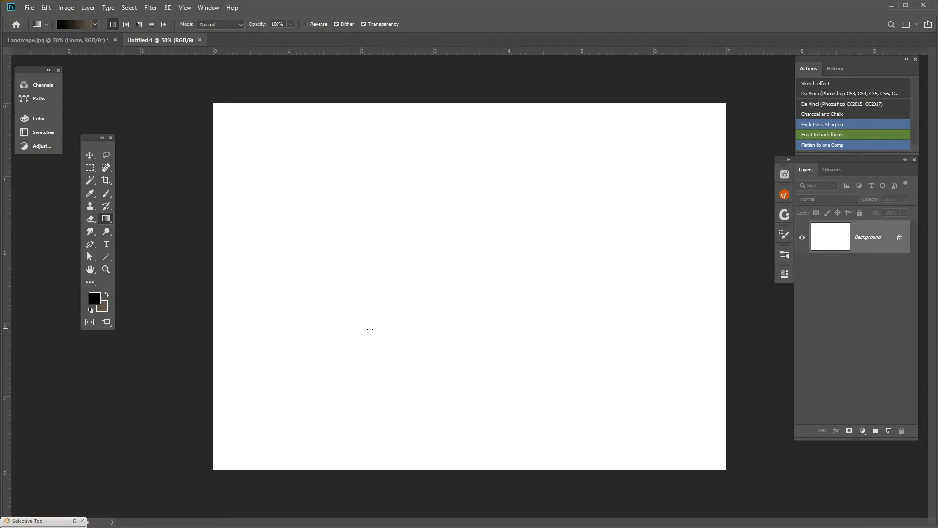
Step: Swap the two working colors so black is the background, and set the foreground to brown 796c5c
left_click(95, 300)
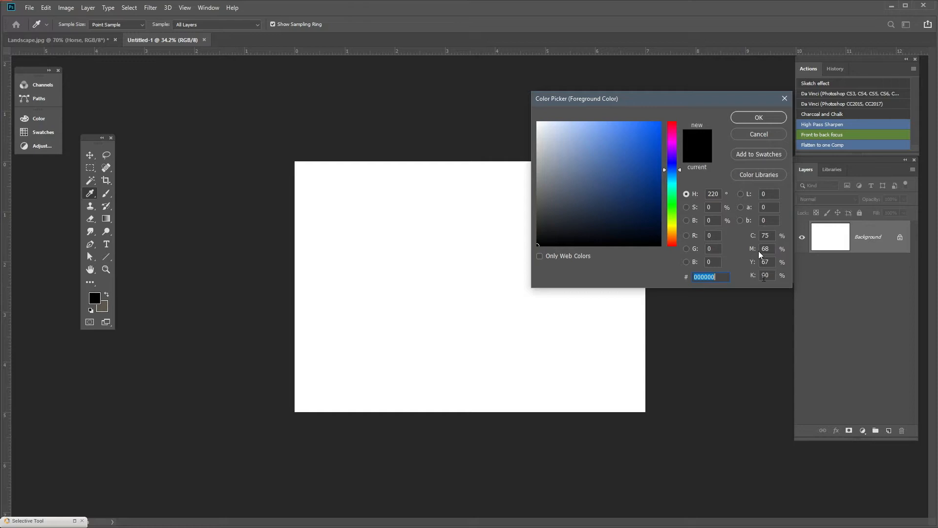
left_click(759, 118)
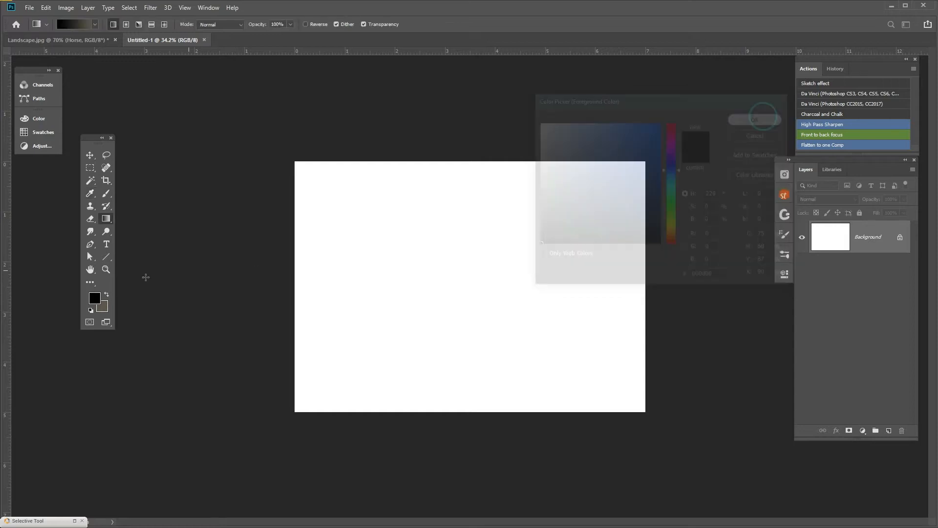
left_click(106, 296)
left_click(95, 298)
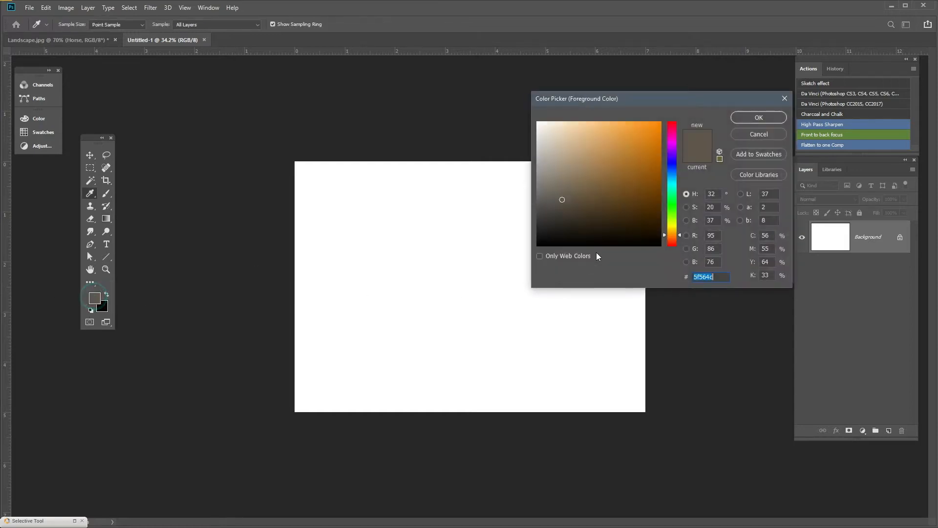
left_click_drag(562, 201, 564, 189)
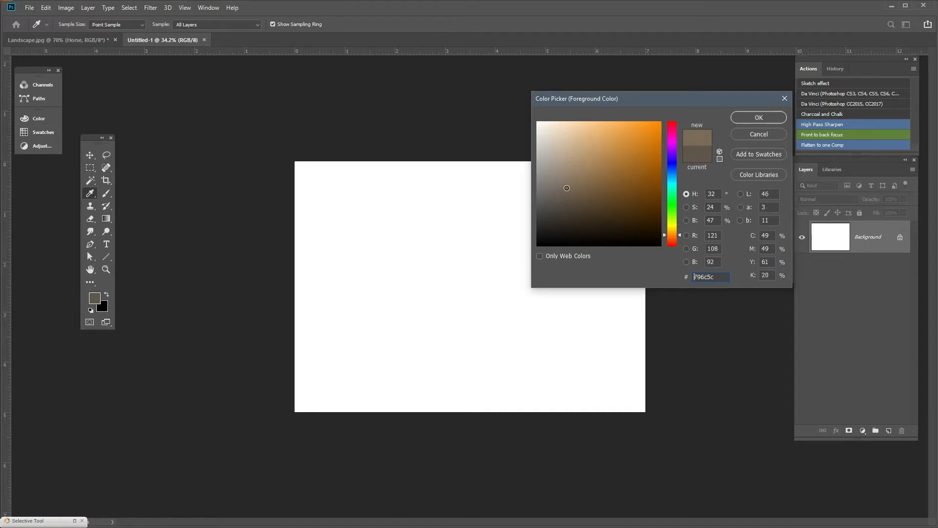
left_click(735, 120)
key("g")
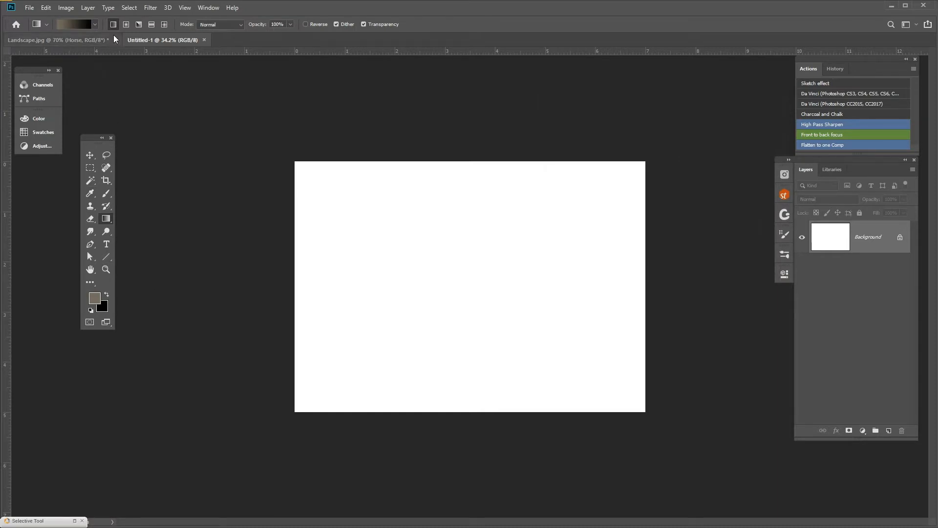
Step: Render Fibers over the blank background layer with variance 14 and strength 58
left_click(150, 7)
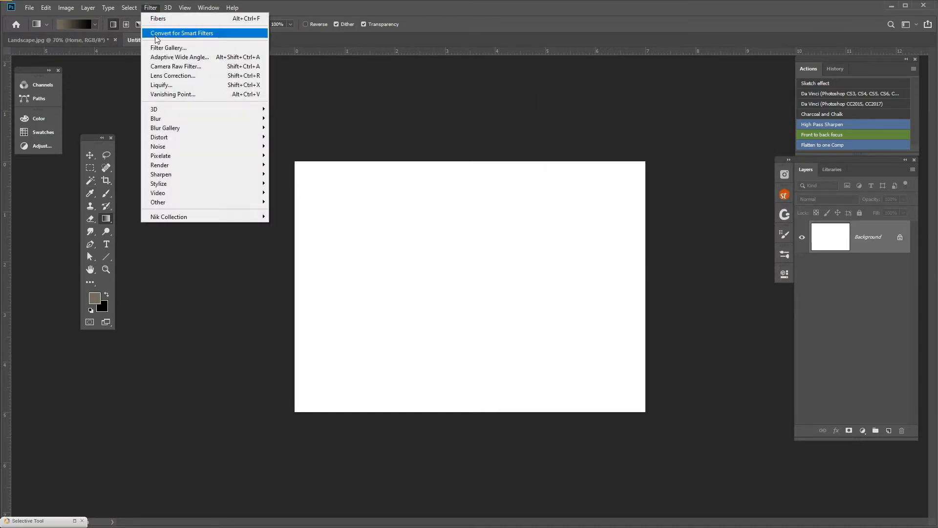
mouse_move(176, 166)
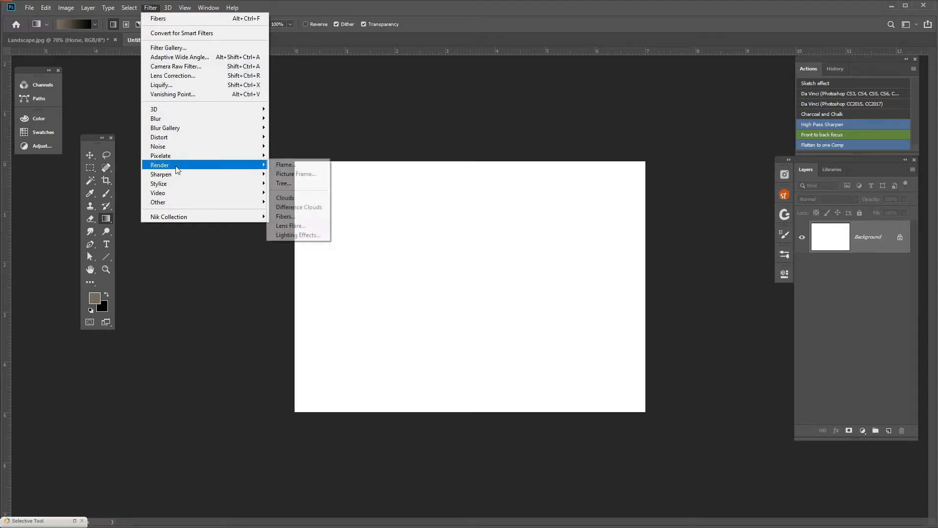
left_click(288, 216)
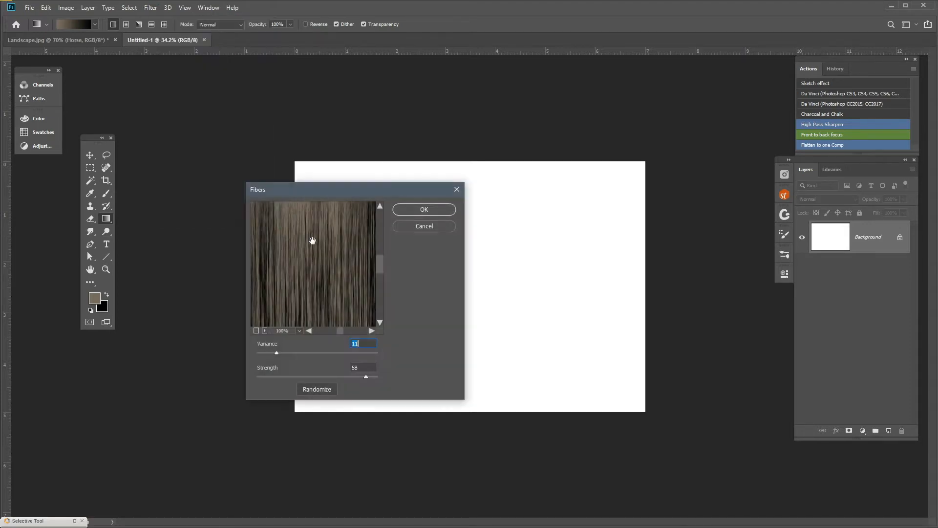
left_click_drag(344, 190, 463, 194)
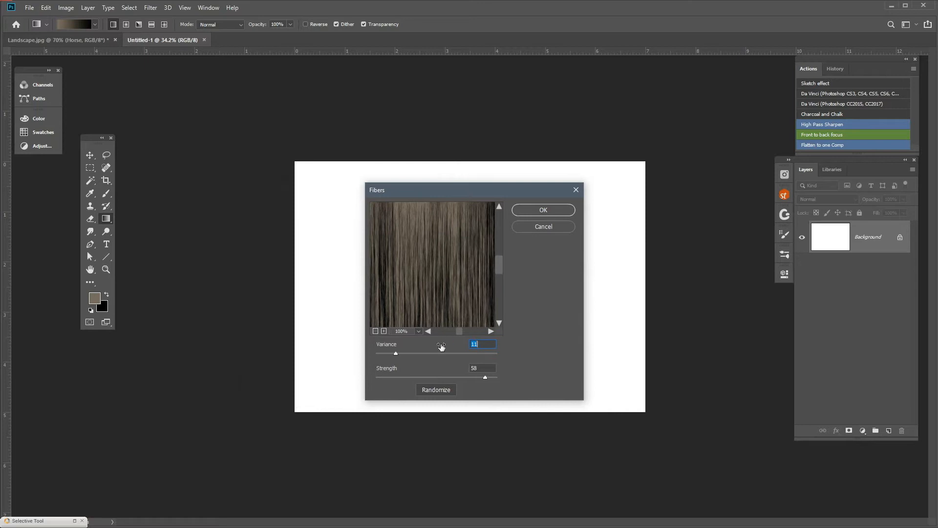
left_click_drag(485, 380, 378, 377)
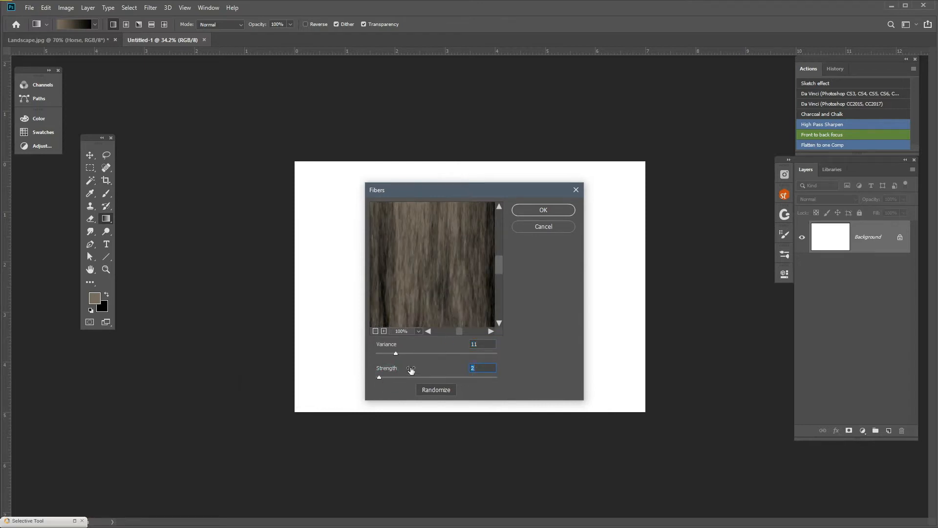
left_click_drag(473, 353, 484, 377)
left_click(481, 378)
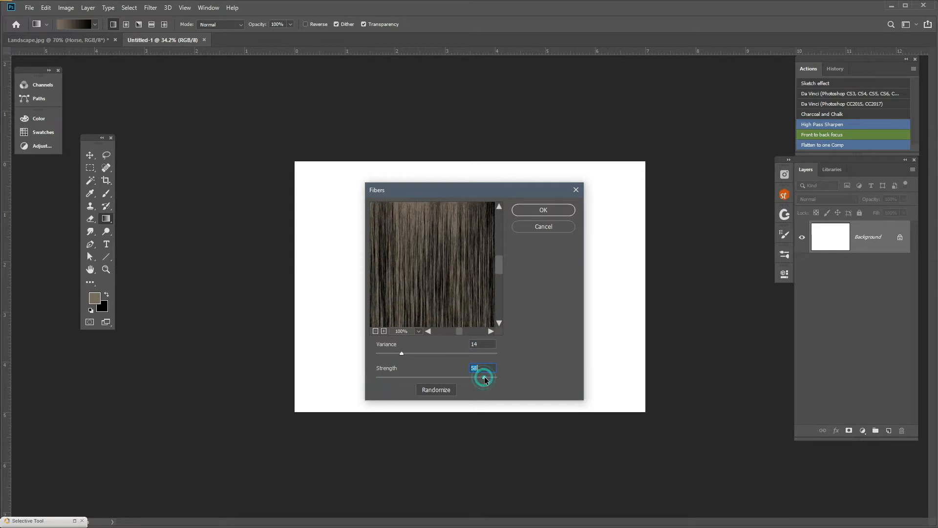
left_click(544, 211)
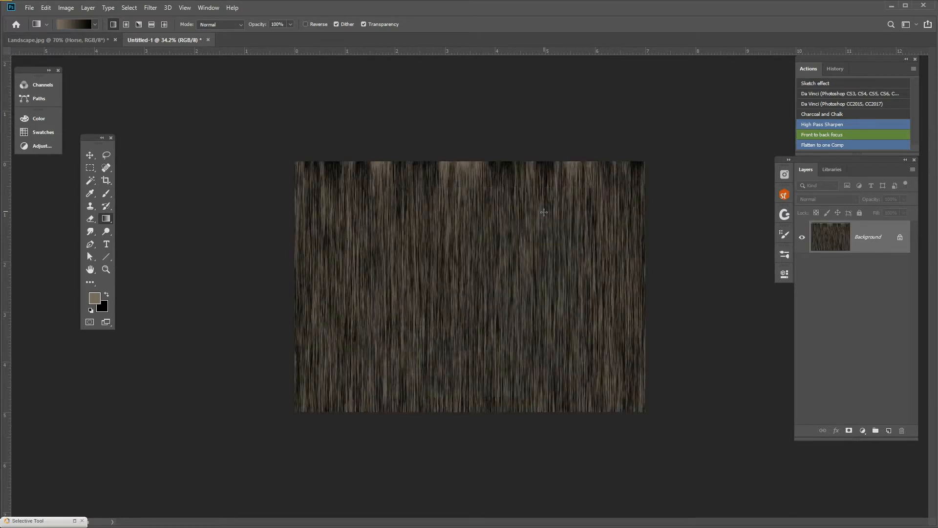
Step: Inspect the rendered fiber texture up close and open it in the Liquify filter
scroll(409, 278, "up", 5)
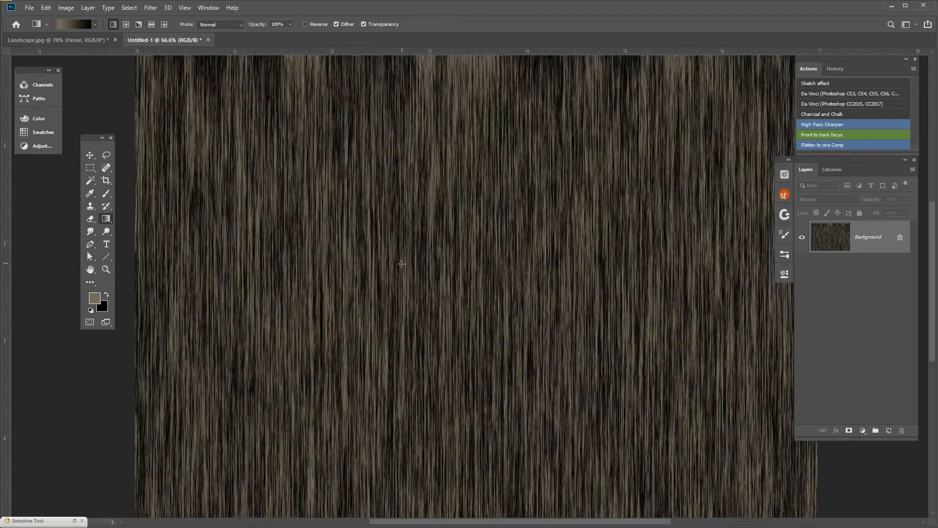
scroll(401, 265, "down", 2)
scroll(415, 279, "up", 2)
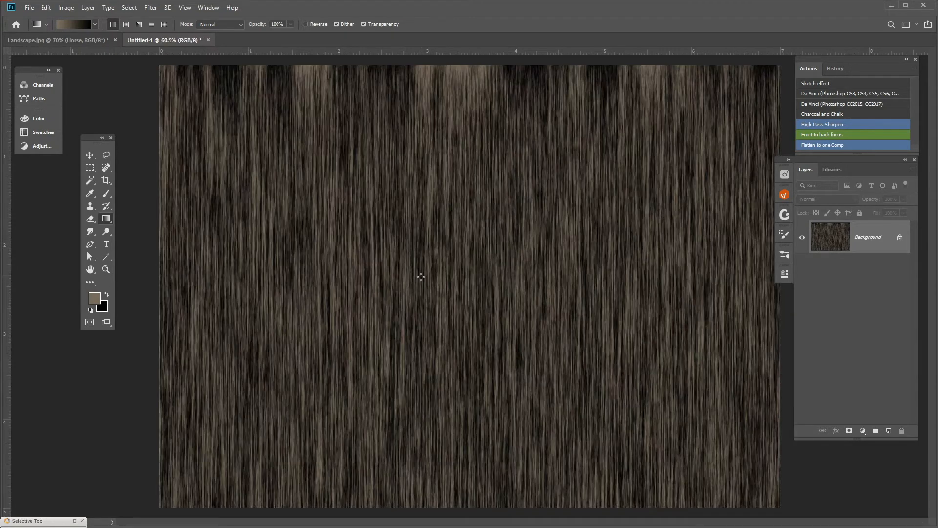
scroll(415, 286, "down", 1)
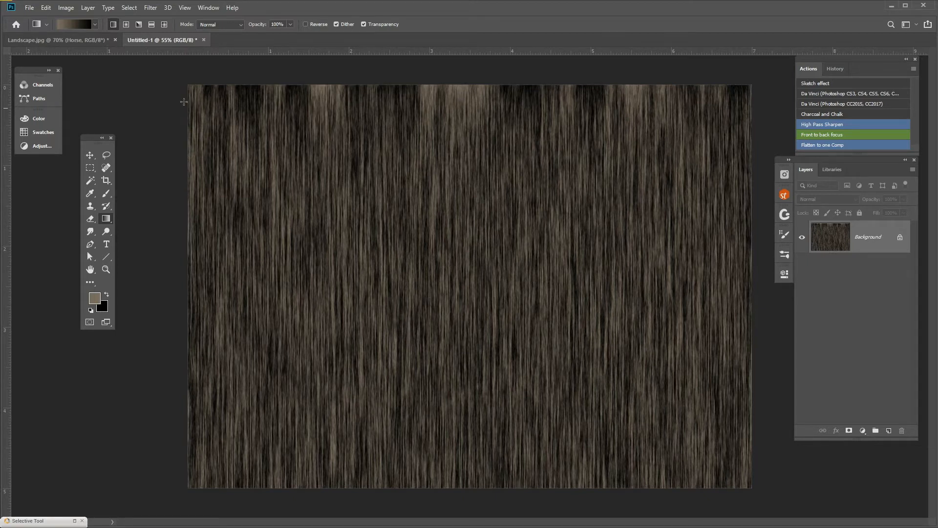
left_click(158, 13)
left_click(161, 81)
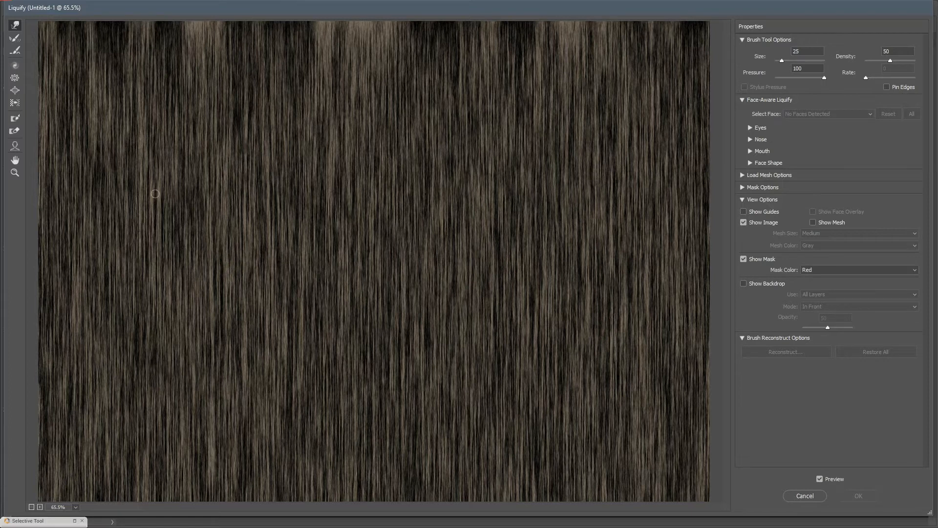
Step: Form wood knots and bulging grain across the fibers with the Bloat tool at size 100, density 50 and rate 80
left_click(15, 91)
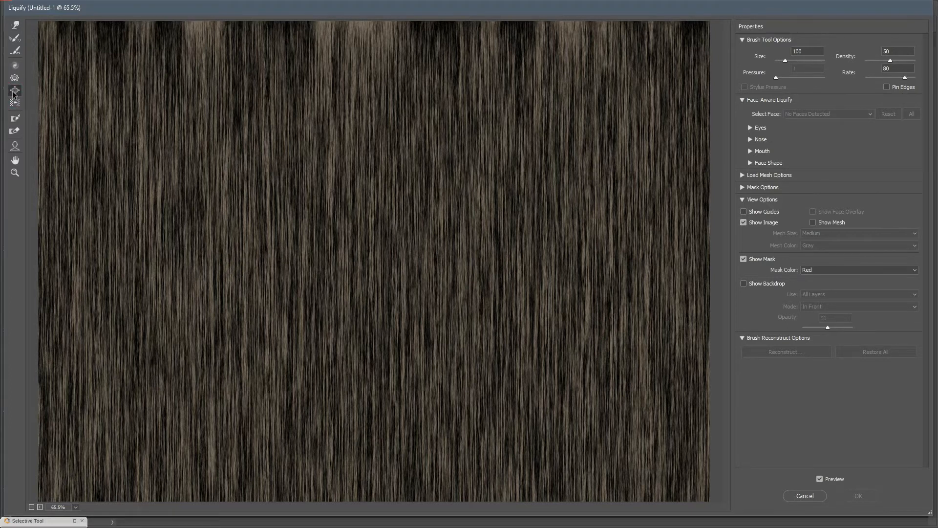
left_click(181, 156)
left_click(176, 176)
left_click(264, 225)
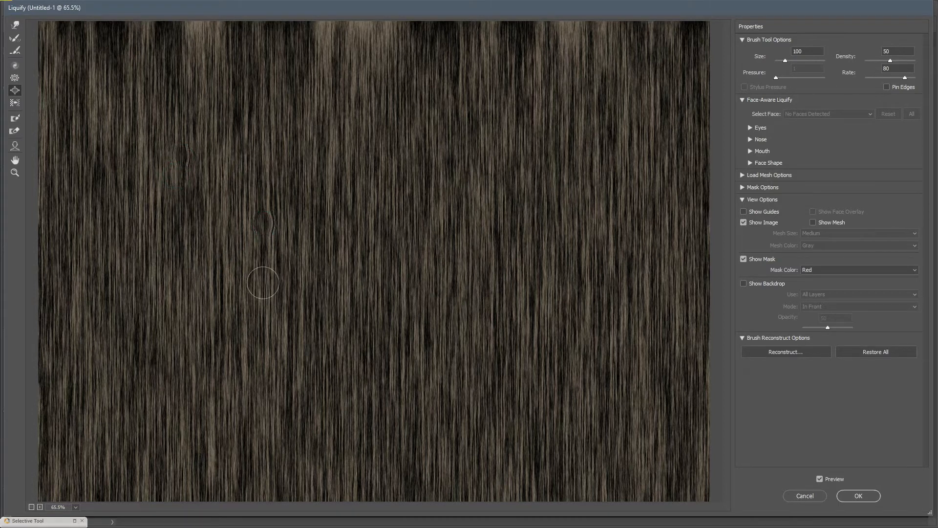
left_click(258, 305)
left_click(343, 251)
left_click(398, 200)
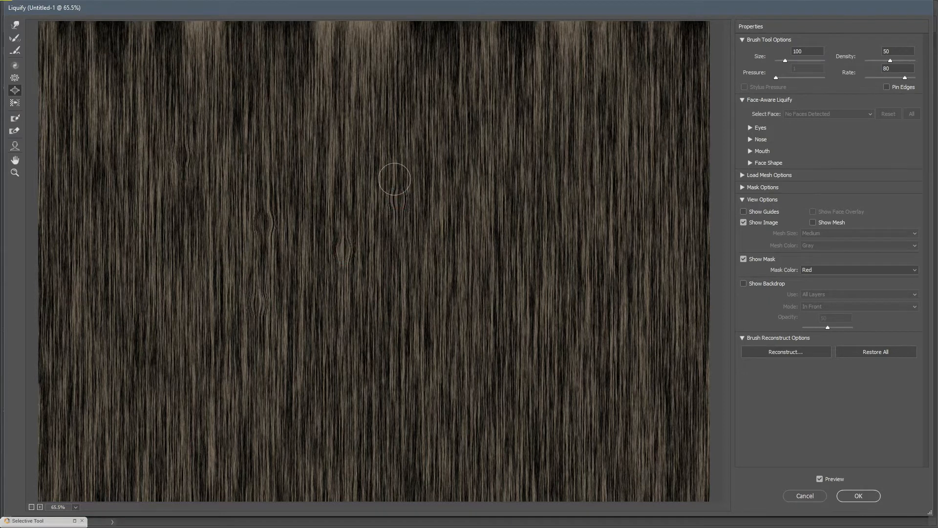
left_click_drag(396, 156, 394, 136)
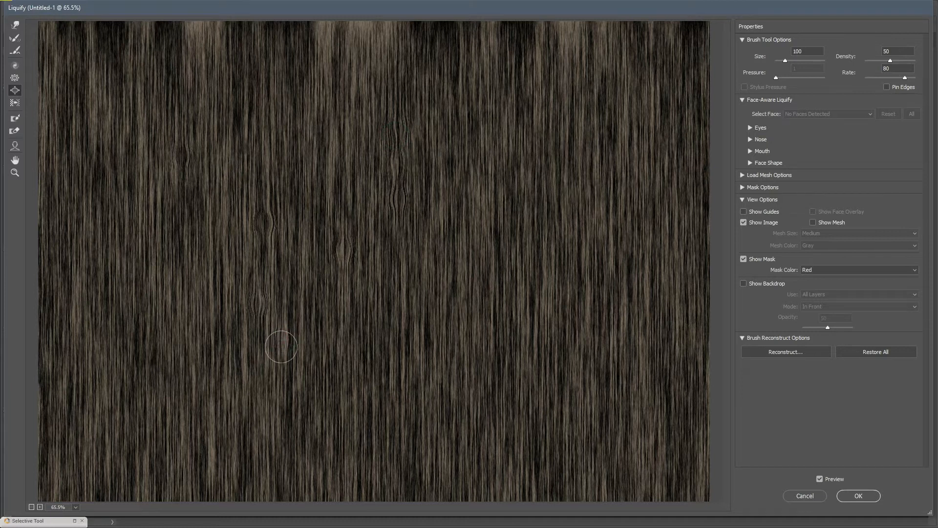
left_click(288, 361)
left_click(301, 276)
left_click(419, 271)
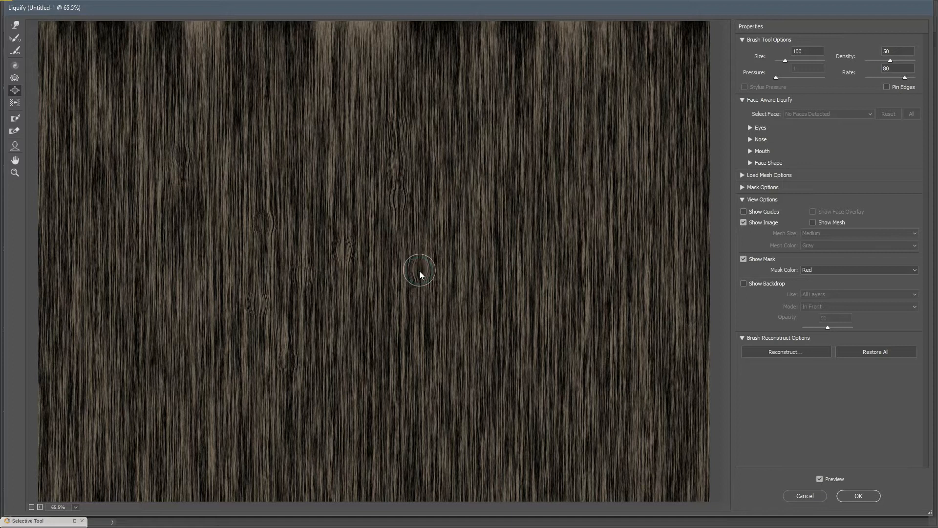
left_click(423, 341)
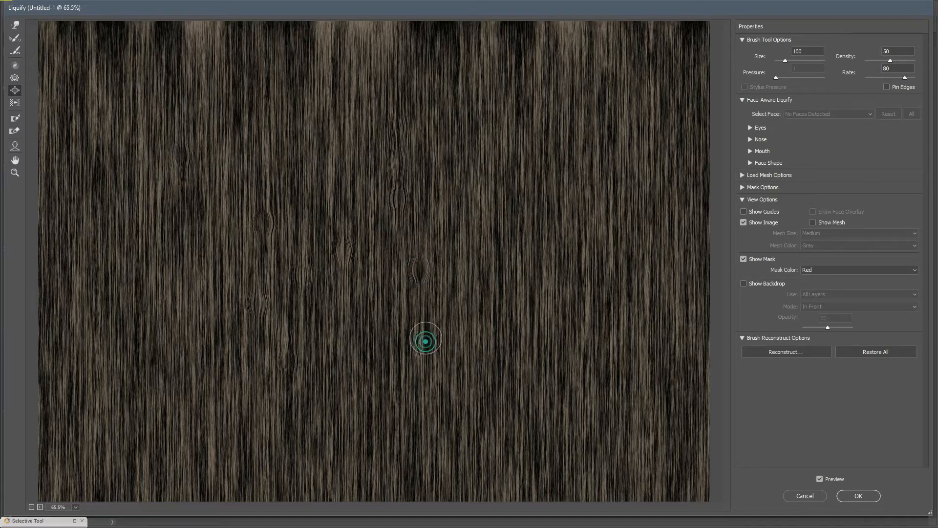
left_click(426, 317)
left_click(511, 289)
left_click(509, 277)
left_click(512, 253)
left_click_drag(512, 254, 515, 179)
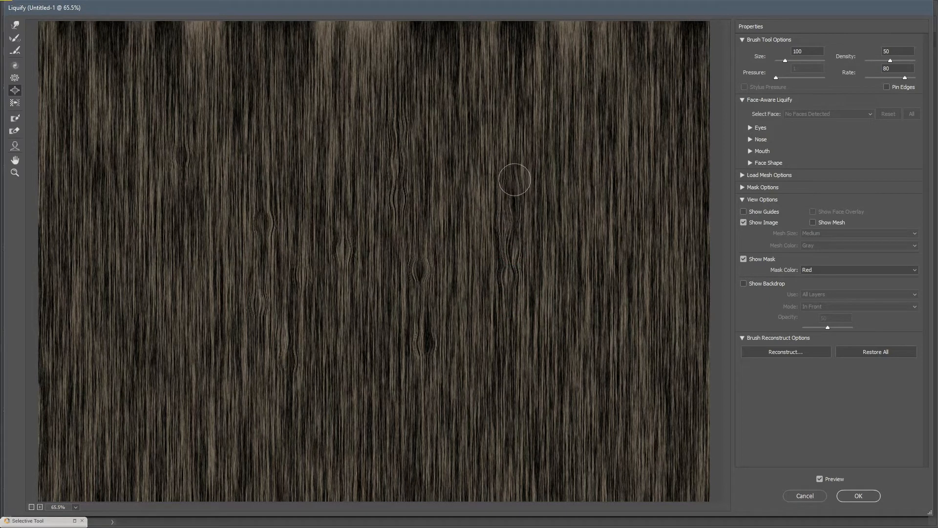
left_click(575, 346)
left_click(219, 338)
left_click_drag(219, 338, 215, 286)
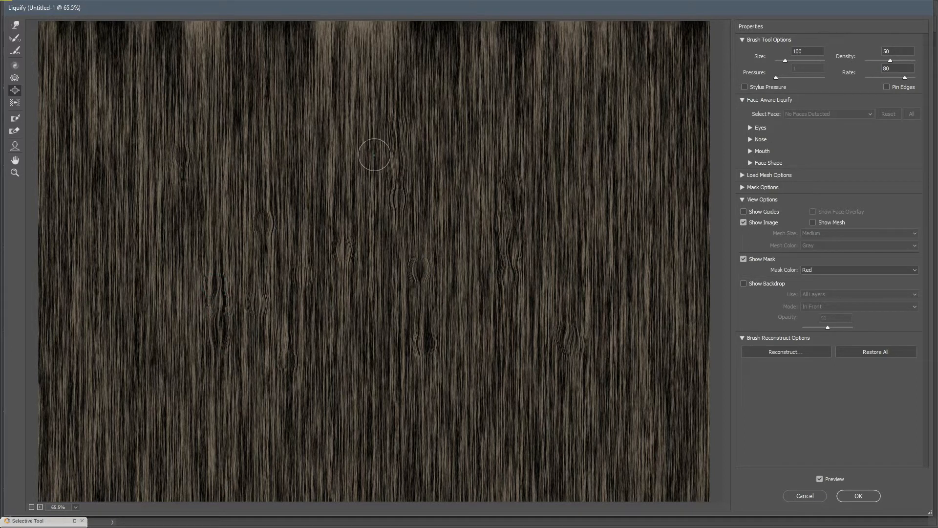
left_click_drag(374, 156, 373, 141)
left_click_drag(475, 122, 476, 140)
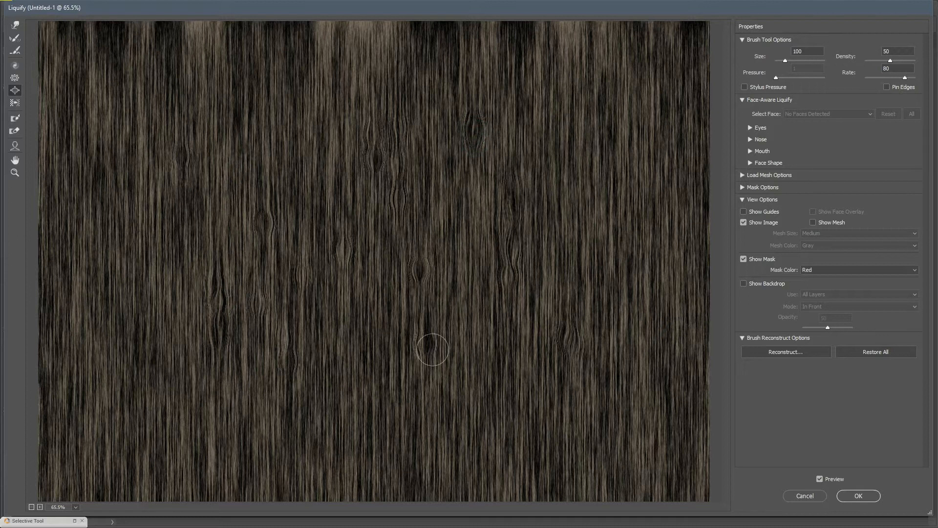
mouse_move(320, 316)
left_mouse_down()
mouse_move(325, 340)
mouse_move(357, 325)
mouse_move(357, 356)
left_mouse_up()
left_click_drag(419, 260, 421, 217)
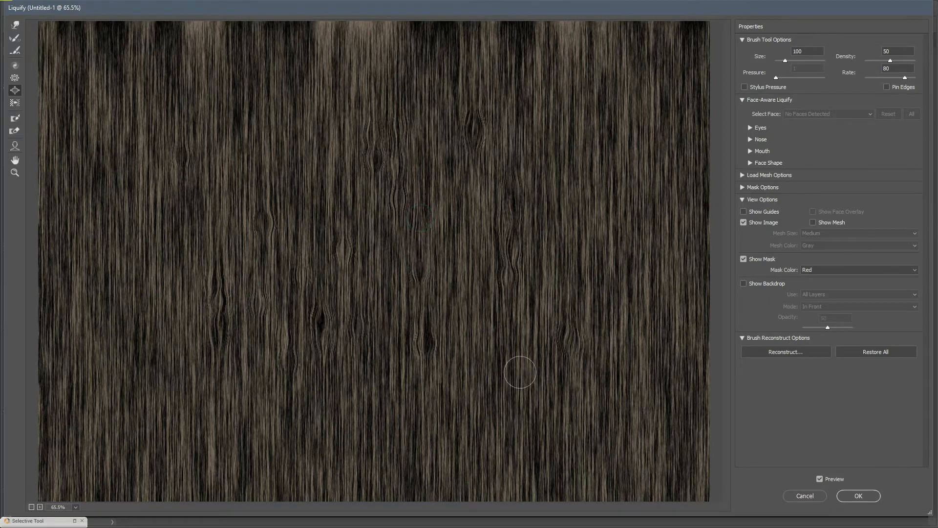
left_click_drag(582, 254, 582, 260)
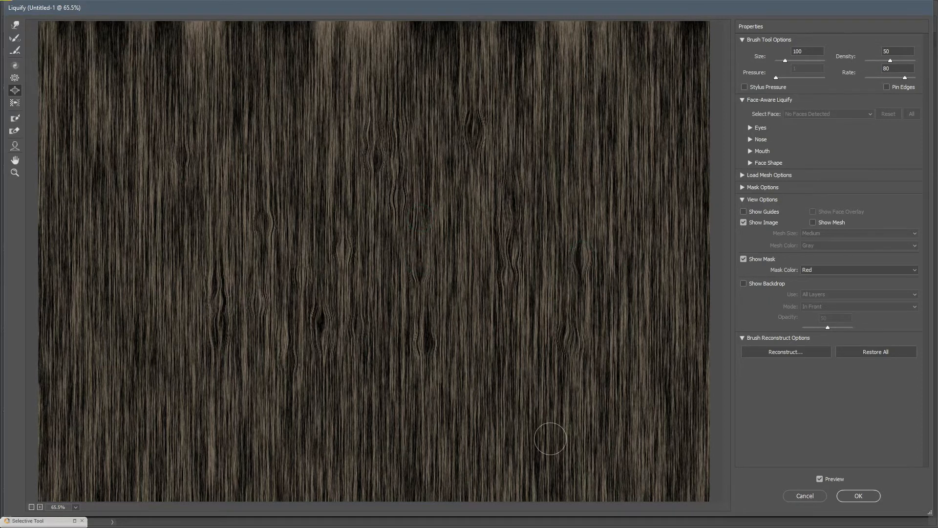
left_click_drag(583, 212, 580, 208)
left_click_drag(614, 142, 613, 125)
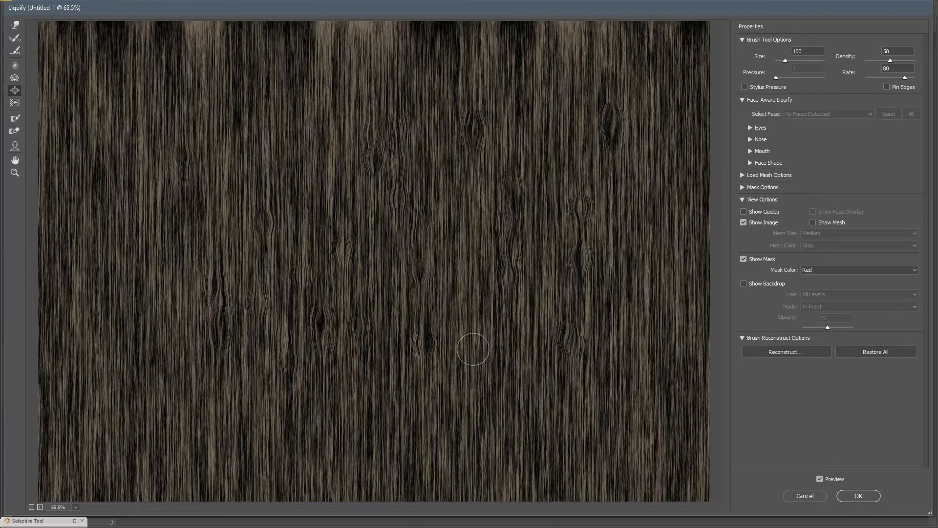
Step: Twist the wood grain into wavy lines around the knots with the Twirl Clockwise tool at size 100 and pressure 100
left_click(17, 67)
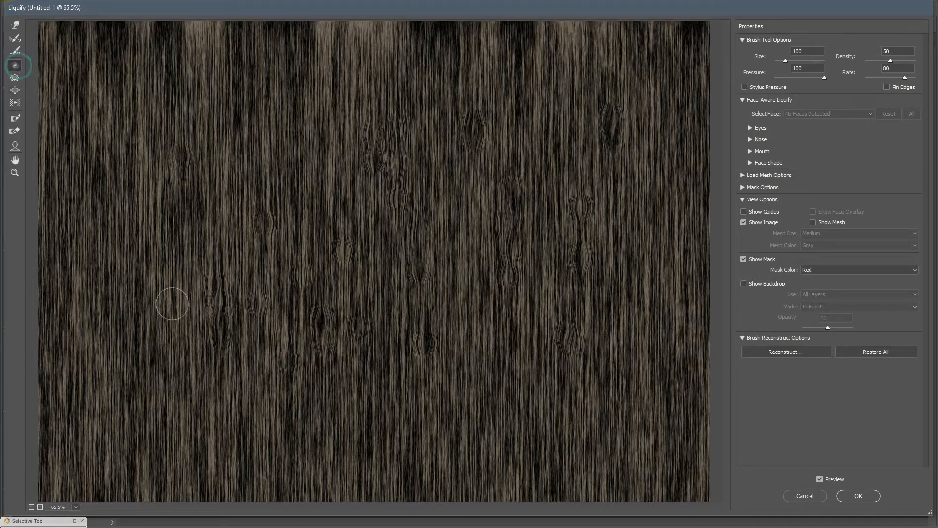
left_click_drag(338, 183, 341, 114)
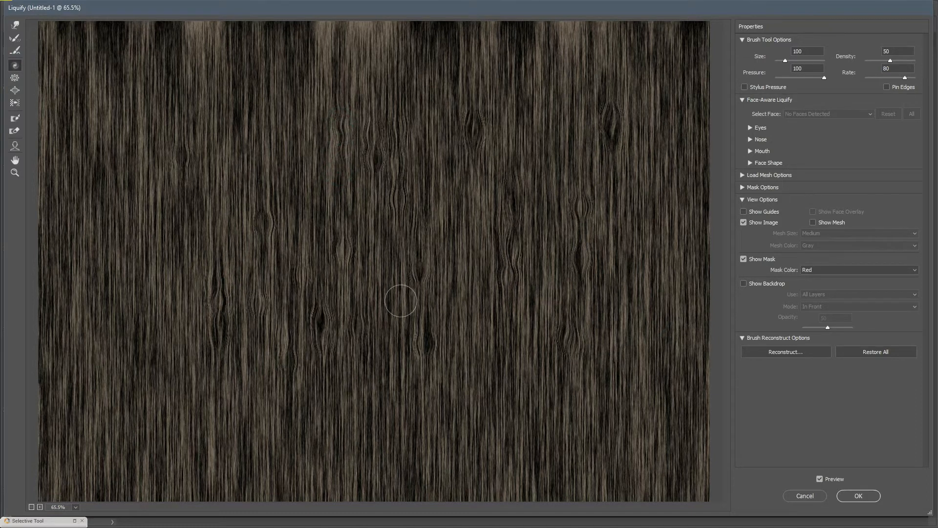
left_click_drag(384, 325, 386, 269)
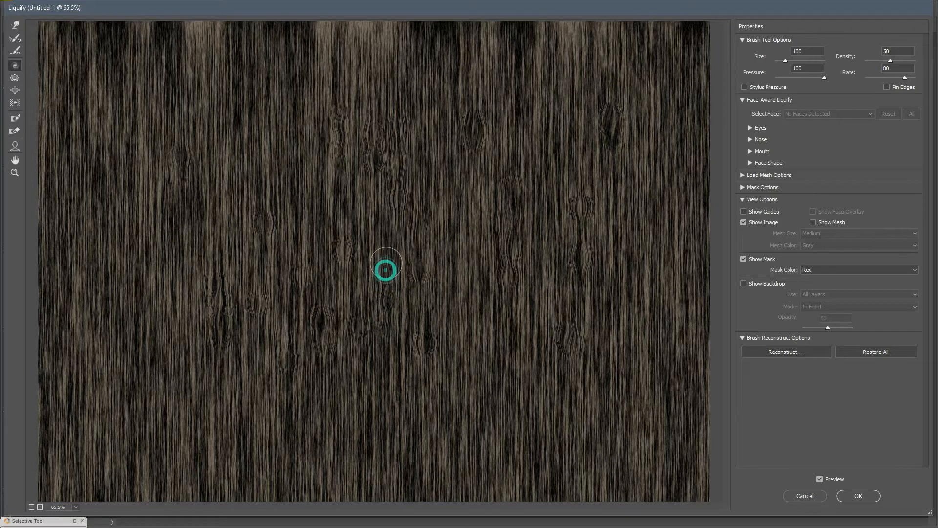
left_click(474, 283)
left_click(473, 247)
left_click(471, 220)
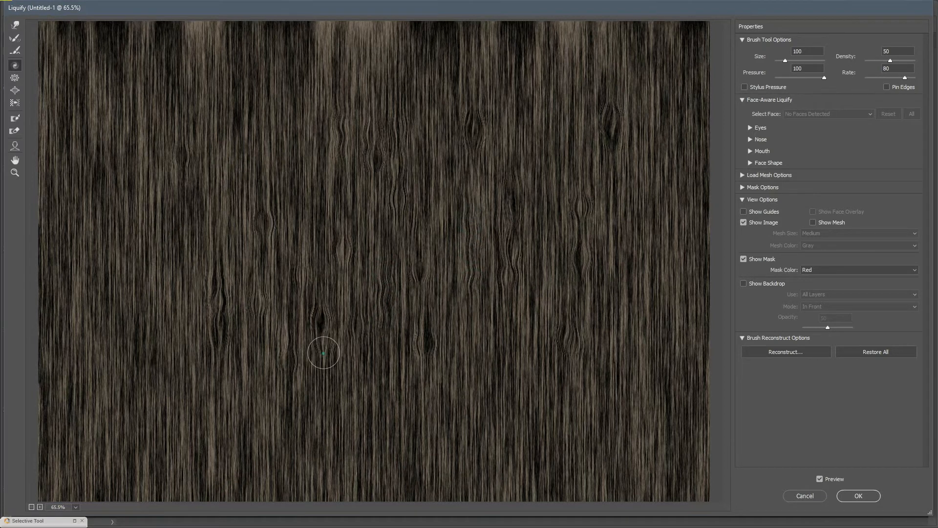
left_click(325, 376)
left_click(321, 210)
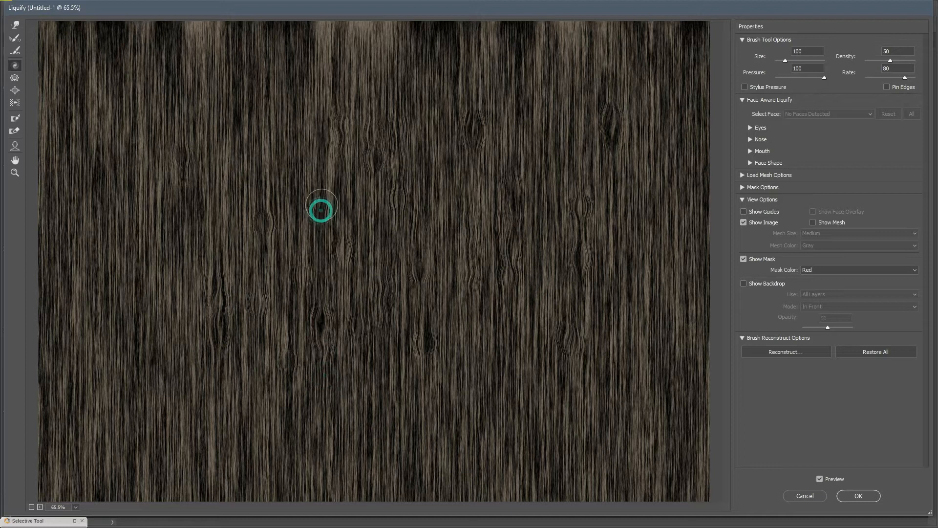
left_click(321, 143)
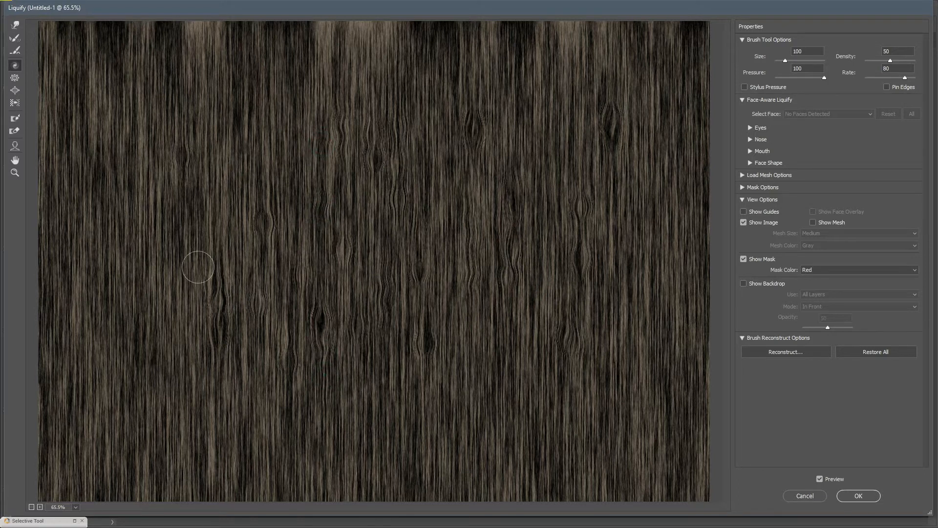
left_click(178, 235)
left_click(180, 210)
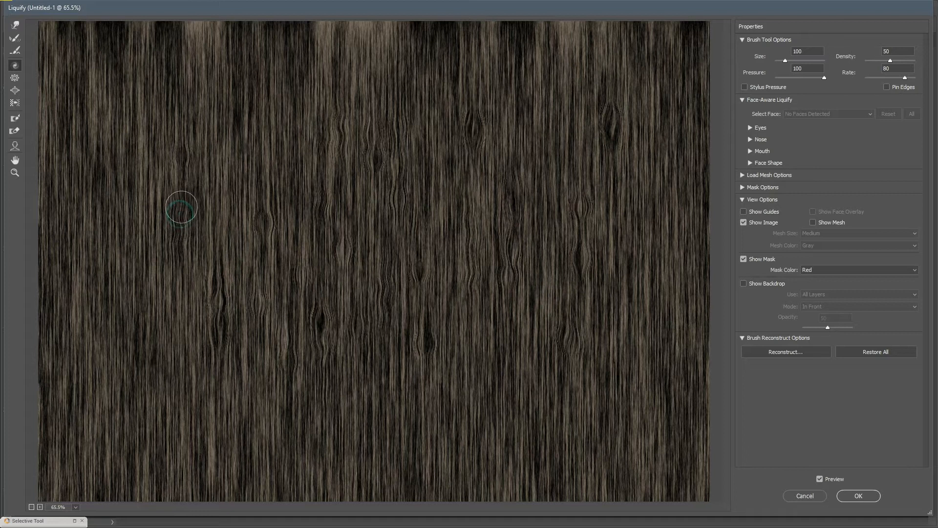
left_click(182, 198)
left_click(225, 379)
left_click(319, 240)
left_click(296, 101)
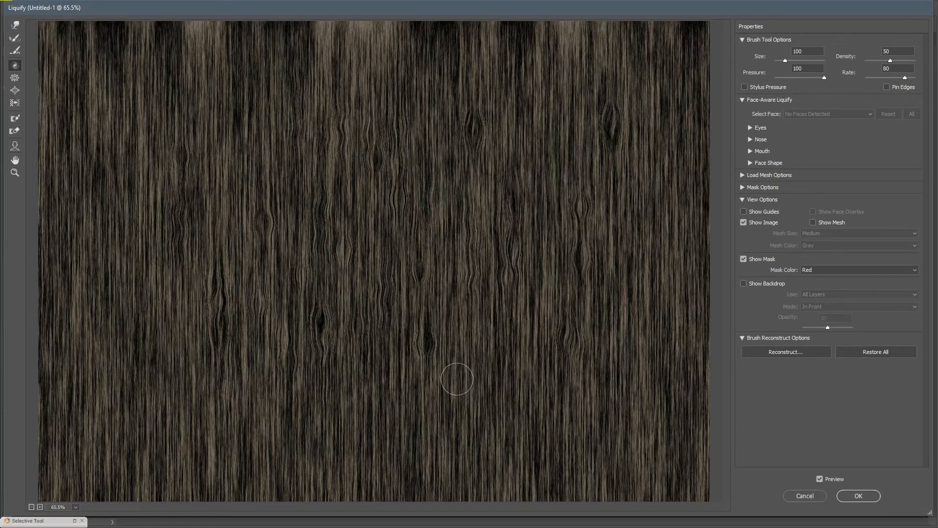
left_click(457, 433)
left_click(376, 400)
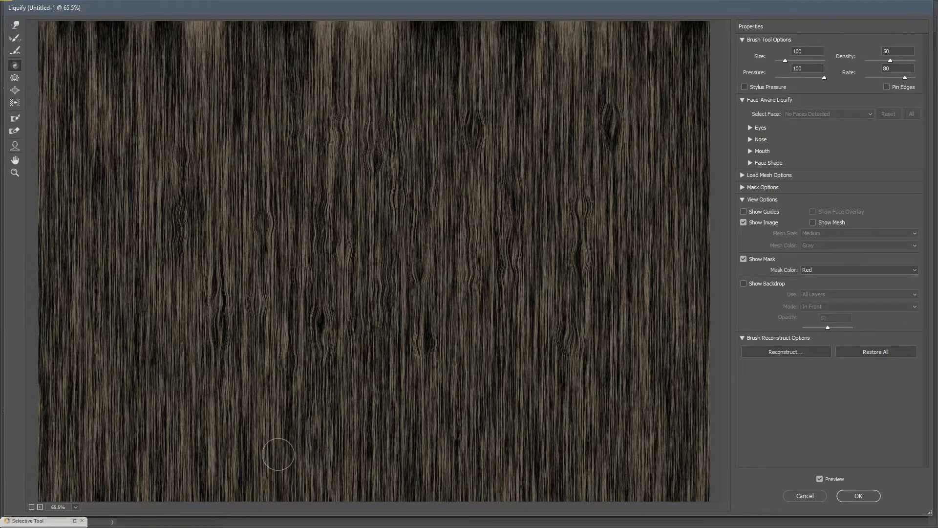
left_click(366, 361)
left_click(358, 380)
Step: Soften the distorted grain around the upper and central knots with the Smooth tool at size 100
left_click(15, 50)
left_click(368, 194)
left_click(375, 196)
left_click(382, 183)
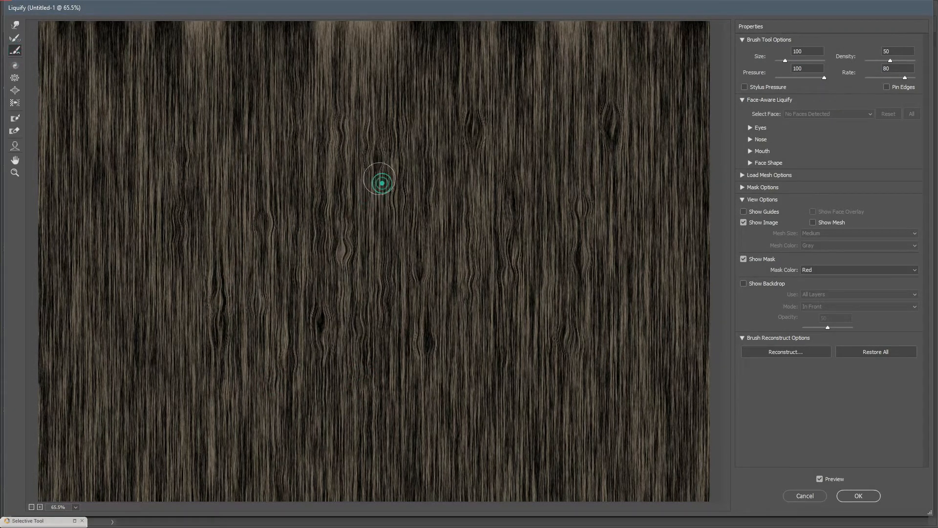
left_click(375, 246)
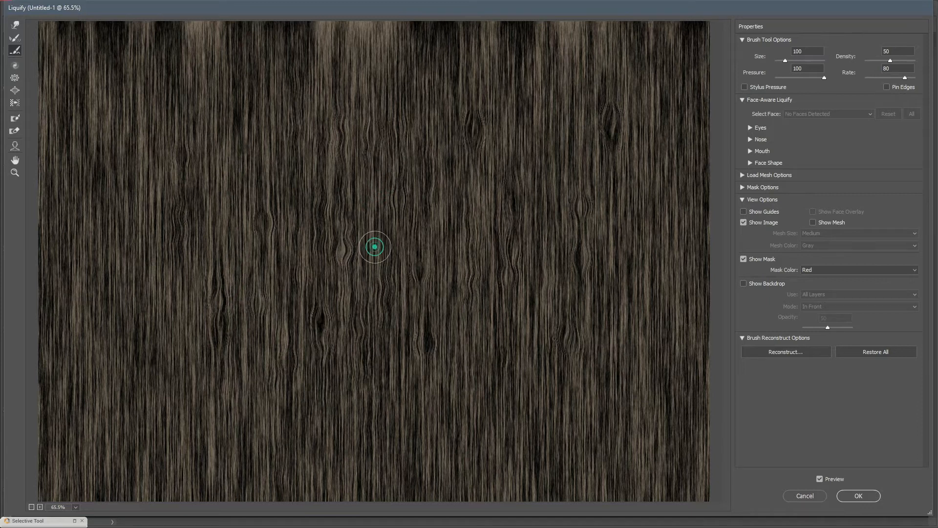
left_click(350, 254)
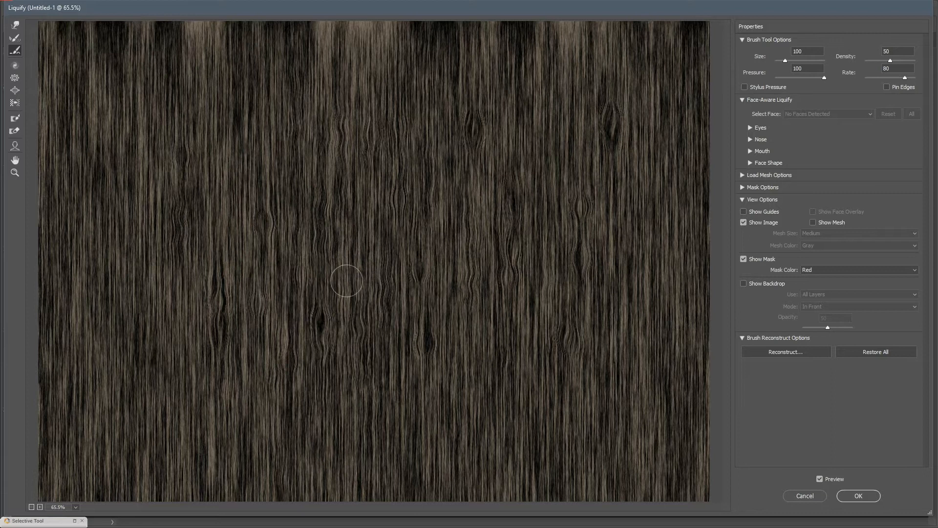
left_click(345, 245)
Step: Pinch the grain along a vertical strip left of the center with the Pucker tool
left_click(15, 78)
left_click(332, 241)
left_click(329, 210)
left_click(331, 174)
left_click(332, 151)
Step: Bulge more of the grain near the center and add a knot in the lower middle with the Bloat tool at size 100
left_click(15, 90)
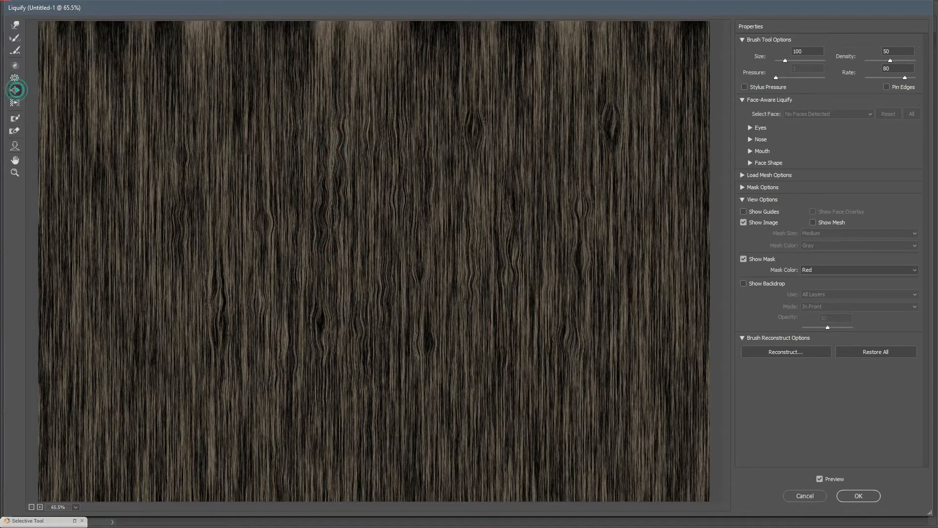
left_click(327, 218)
left_click(328, 275)
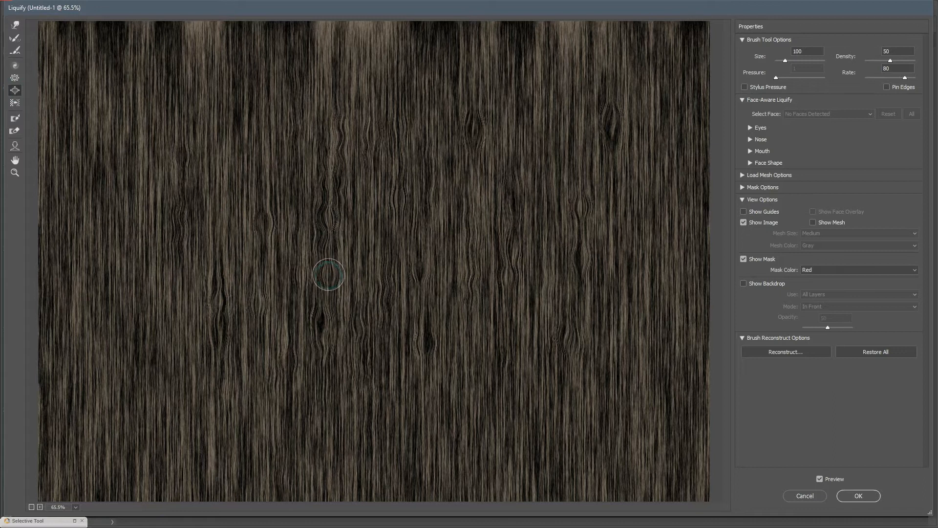
left_click(335, 171)
left_click(345, 90)
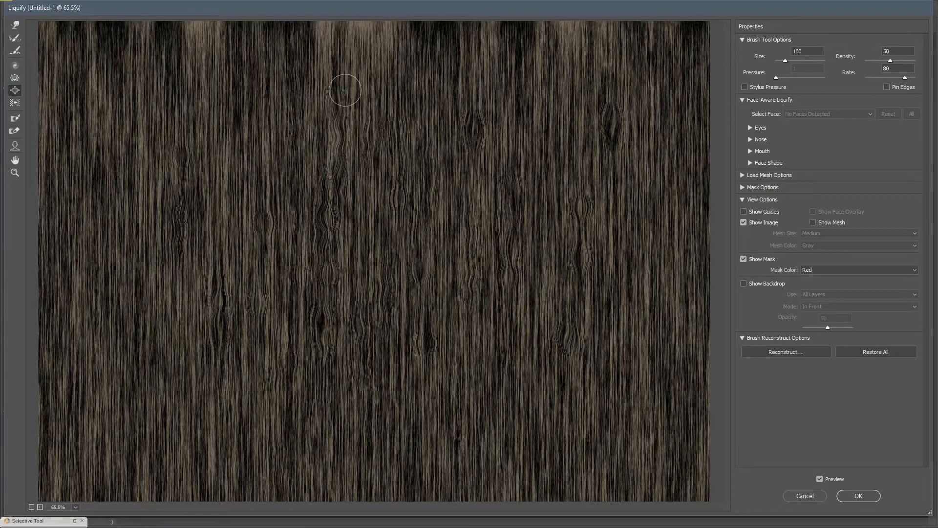
left_click_drag(386, 210, 390, 86)
left_click_drag(389, 386, 383, 416)
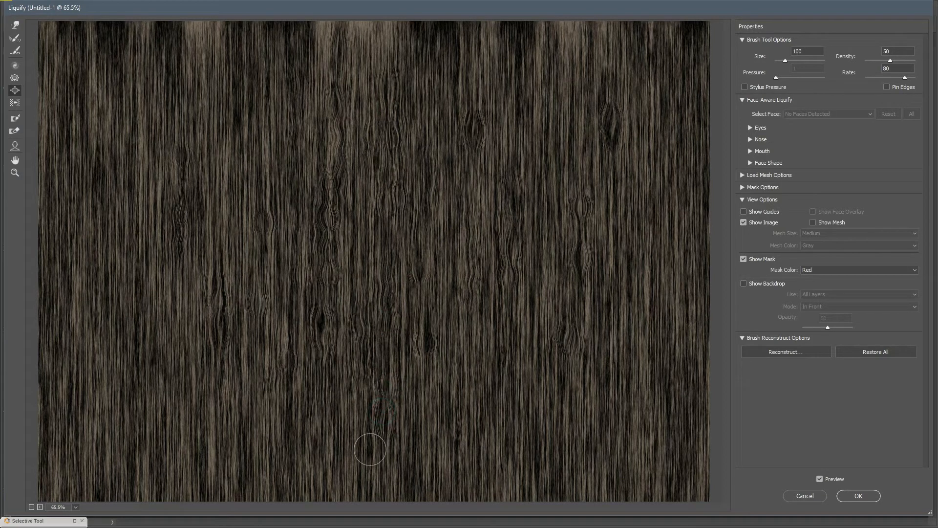
Step: Smooth the upper and central wavy grain with the Smooth tool and apply the Liquify changes
left_click(15, 50)
left_click_drag(395, 169, 393, 53)
mouse_move(340, 235)
left_mouse_down()
mouse_move(331, 126)
mouse_move(336, 145)
left_mouse_up()
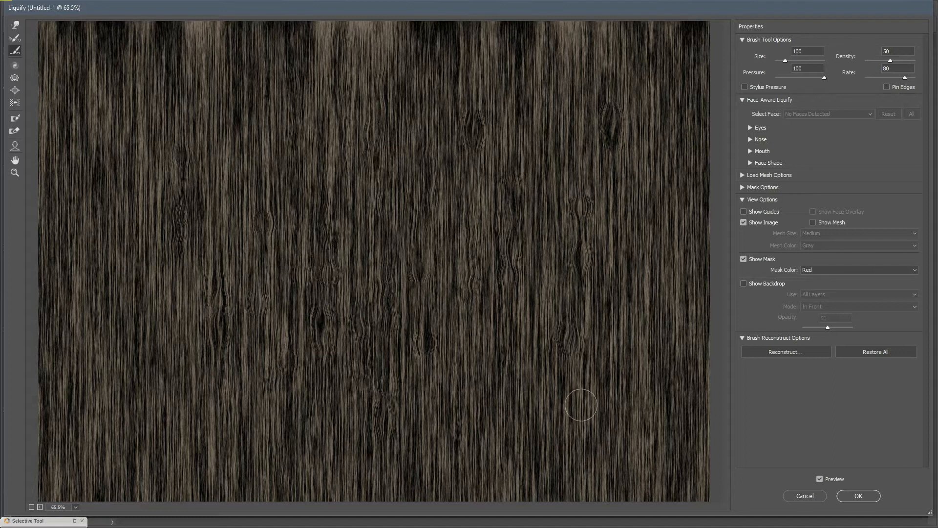
left_click(853, 495)
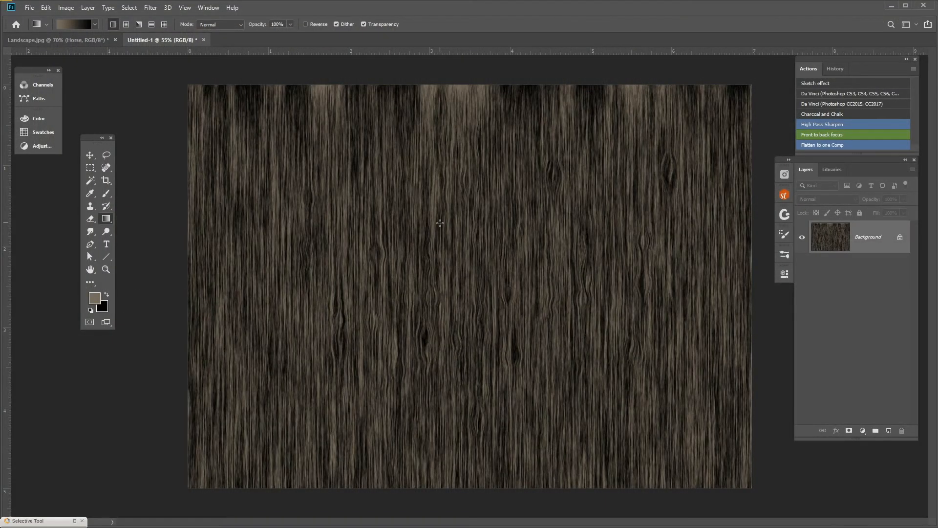
Step: Select a tall rectangle of wood grain in the left half of the texture and copy it to a new layer
left_click(90, 167)
left_click_drag(293, 139, 461, 268)
left_click_drag(455, 340, 479, 450)
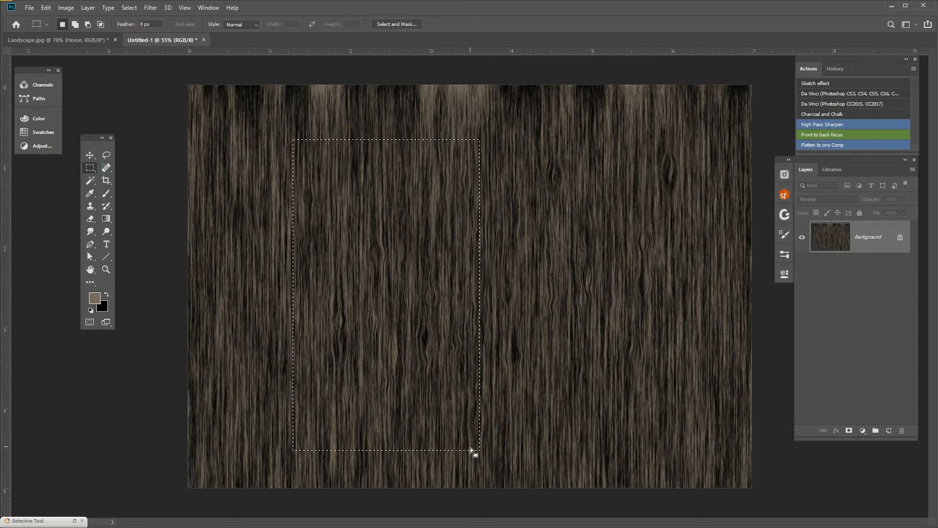
key("ctrl+j")
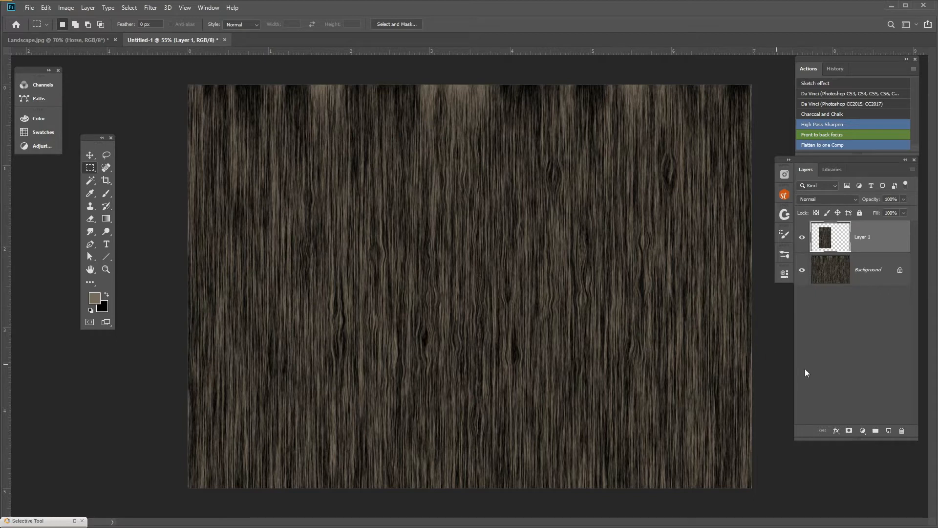
Step: Float the wood texture document, move its copied grain layer into Landscape.jpg, and minimize the texture document
left_click_drag(183, 42, 726, 198)
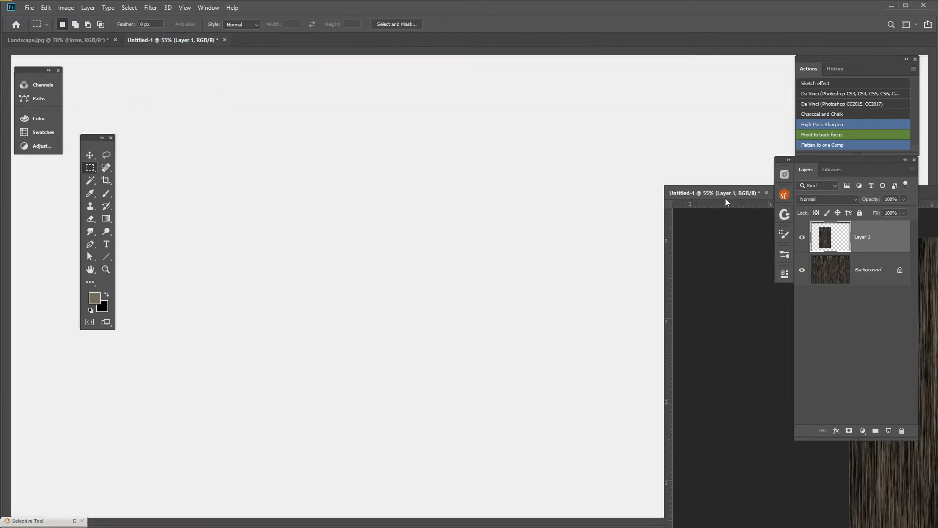
key("v")
left_click_drag(781, 356, 392, 283)
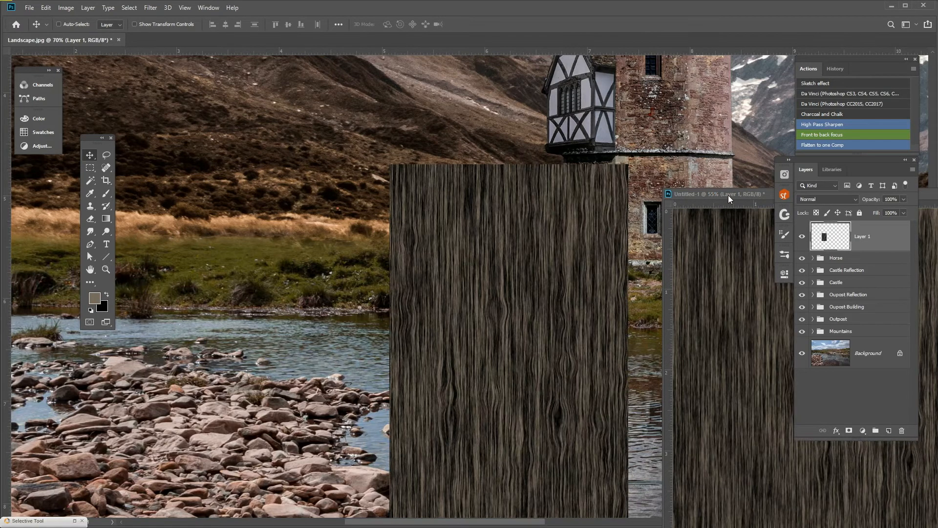
left_click_drag(729, 195, 729, 158)
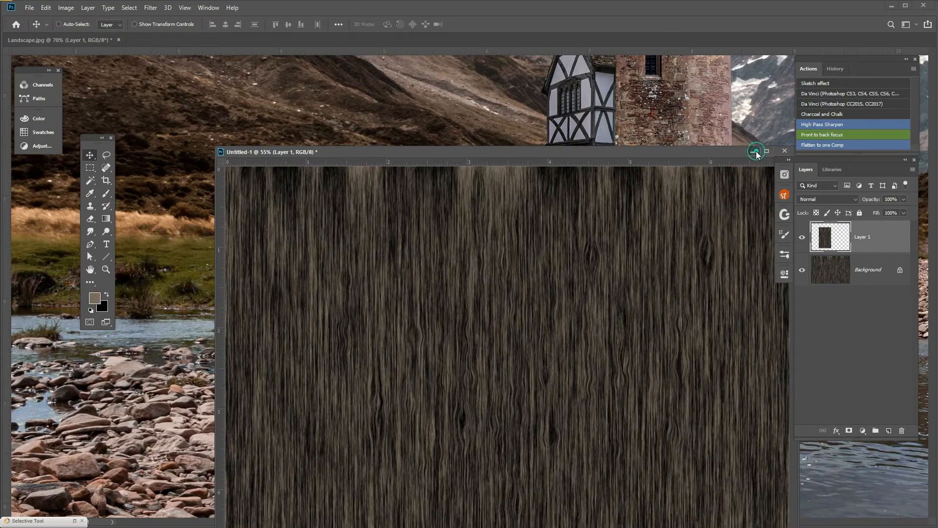
left_click(757, 151)
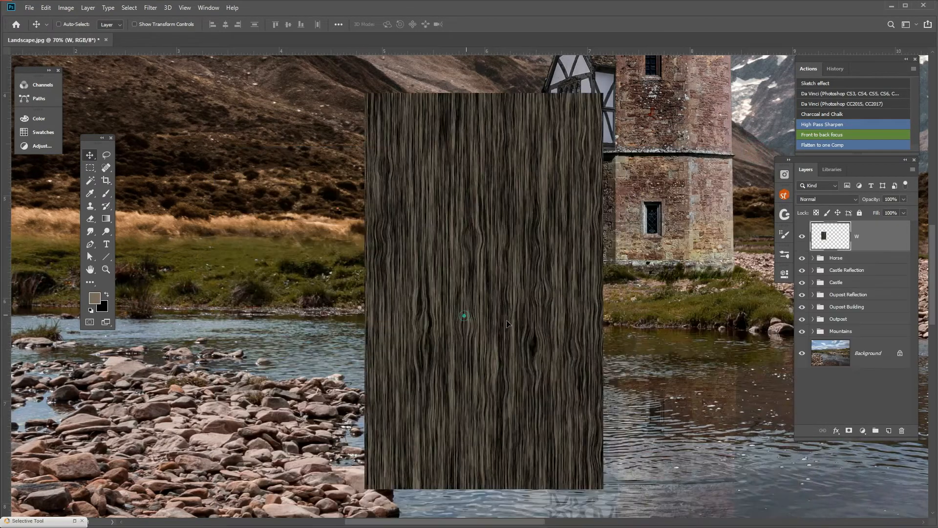
Step: Reposition the wood grain over the river, naming its layer Texture, and hide that layer
left_click_drag(464, 319, 523, 327)
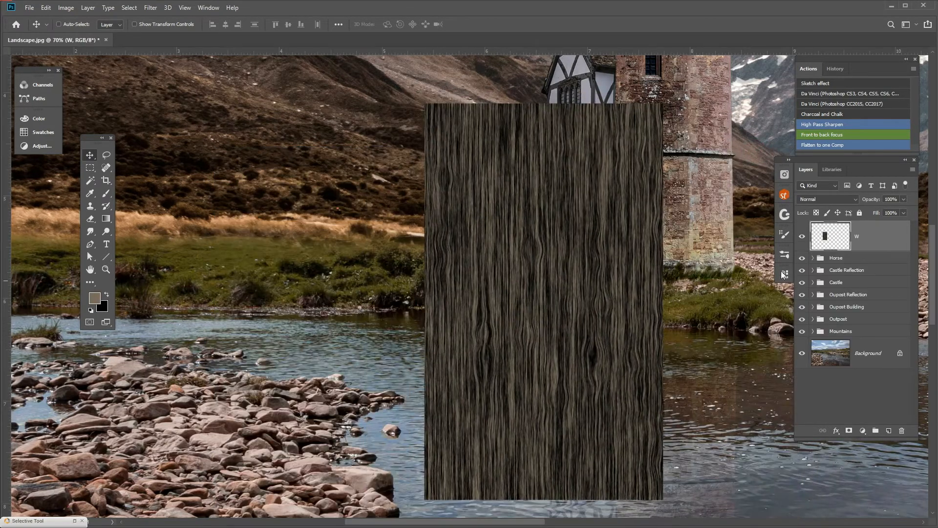
double_click(860, 238)
key("Return")
left_click_drag(567, 333, 655, 332)
left_click(802, 237)
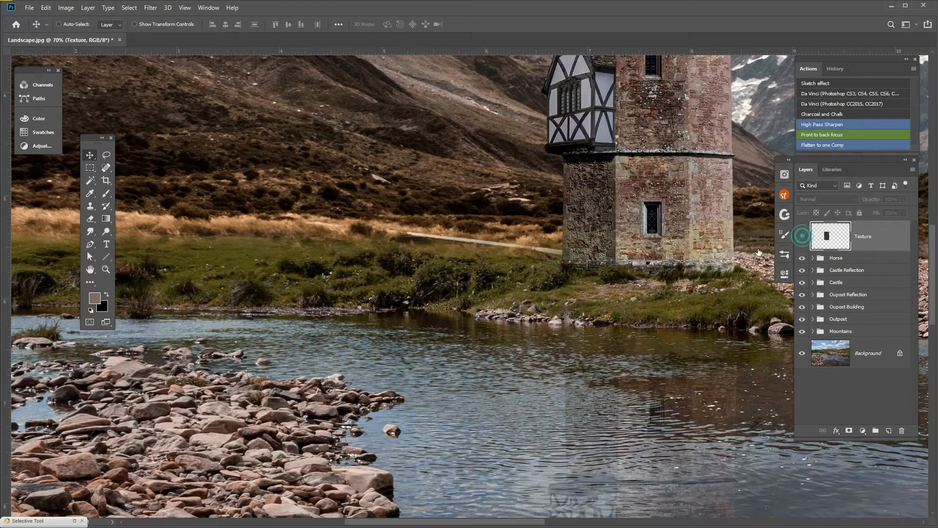
Step: Add a blank layer above Texture and reduce the Brush size to 25 for painting near the far riverbank
scroll(315, 310, "up", 2)
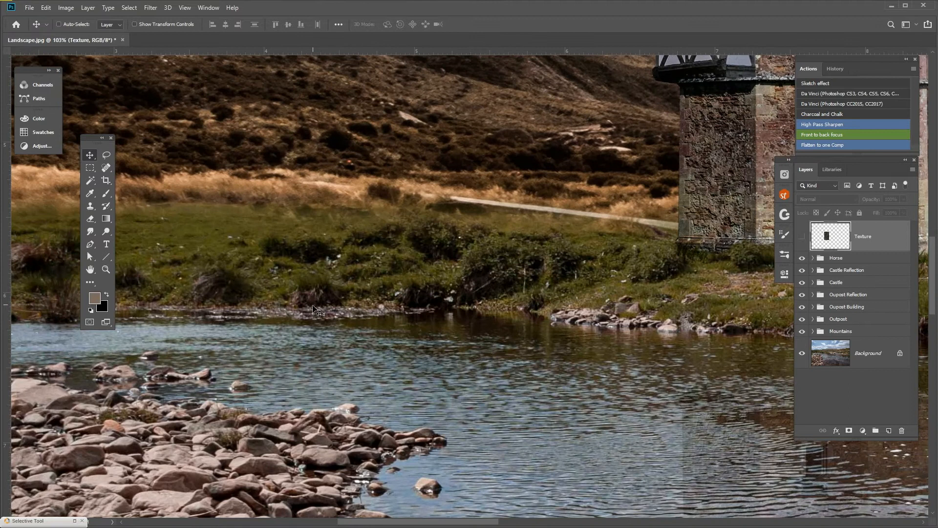
scroll(322, 308, "up", 1)
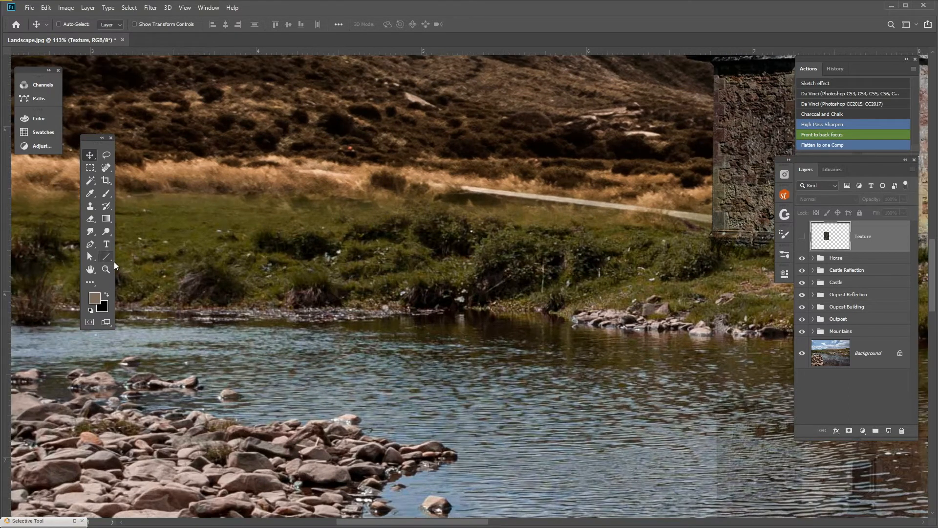
left_click(109, 196)
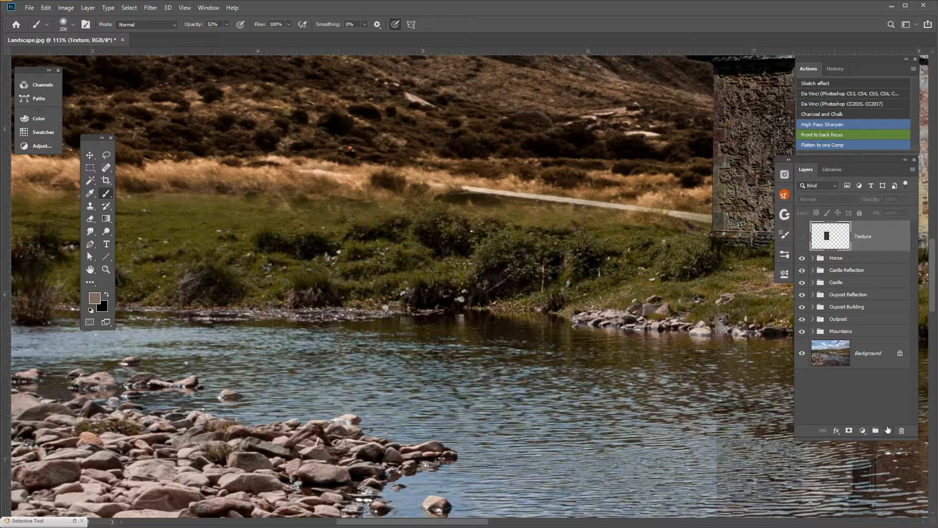
left_click(888, 430)
key("bracketleft")
key("bracketleft")
key("bracketleft")
key("bracketleft")
key("bracketleft")
key("bracketleft")
key("bracketleft")
key("bracketleft")
key("bracketleft")
key("bracketleft")
key("bracketleft")
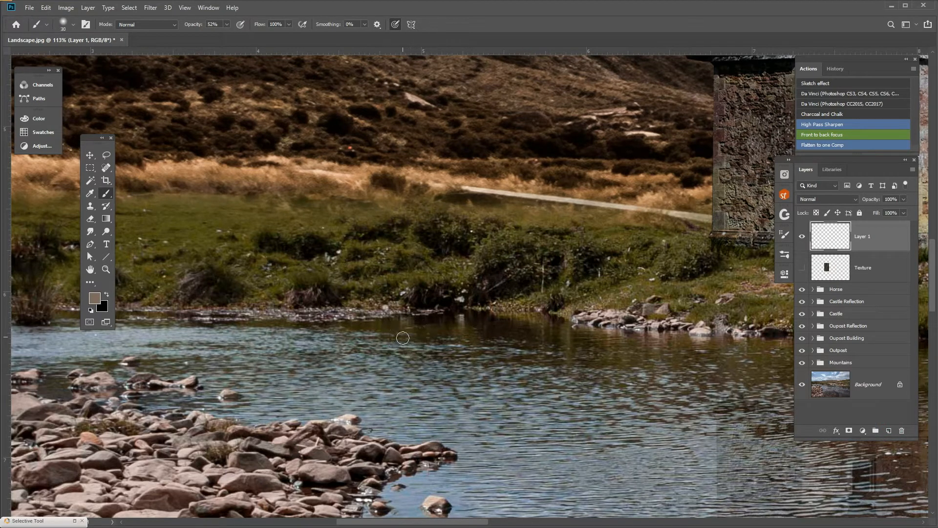
Step: Make black the foreground color, try a short stroke on the far bank left of the tower, and undo it
left_click_drag(607, 325, 535, 324)
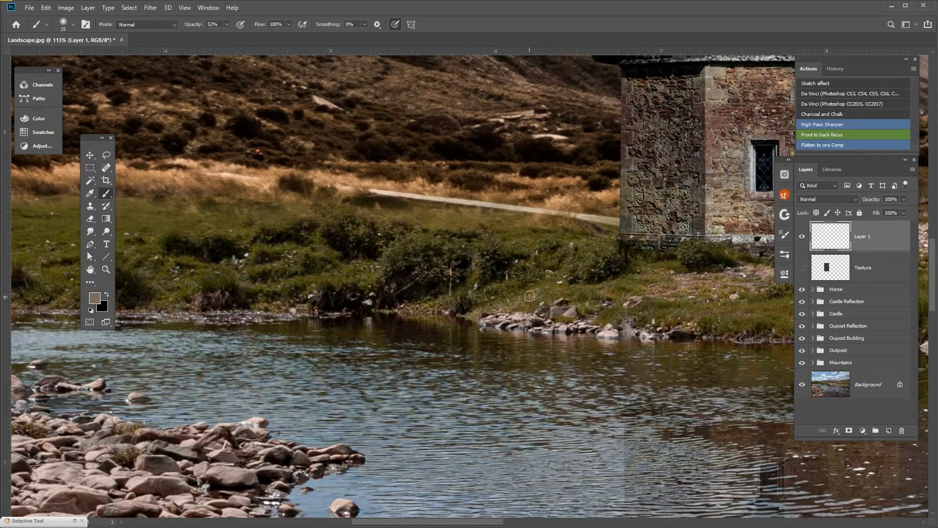
left_click(107, 293)
left_click_drag(572, 294, 540, 290)
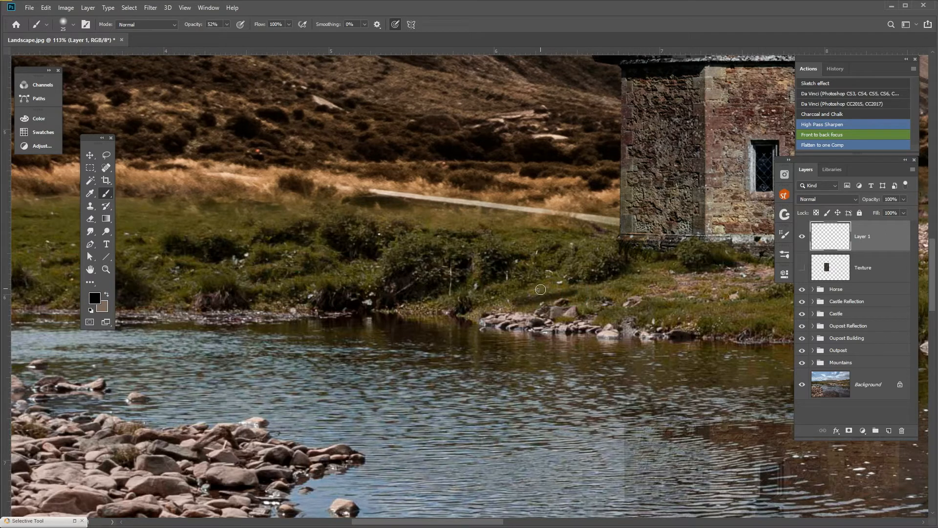
key("ctrl+z")
Step: Paint a long black line along the far riverbank on the blank layer, with the brush opacity set to 100%
left_click(226, 24)
left_click_drag(226, 36, 250, 35)
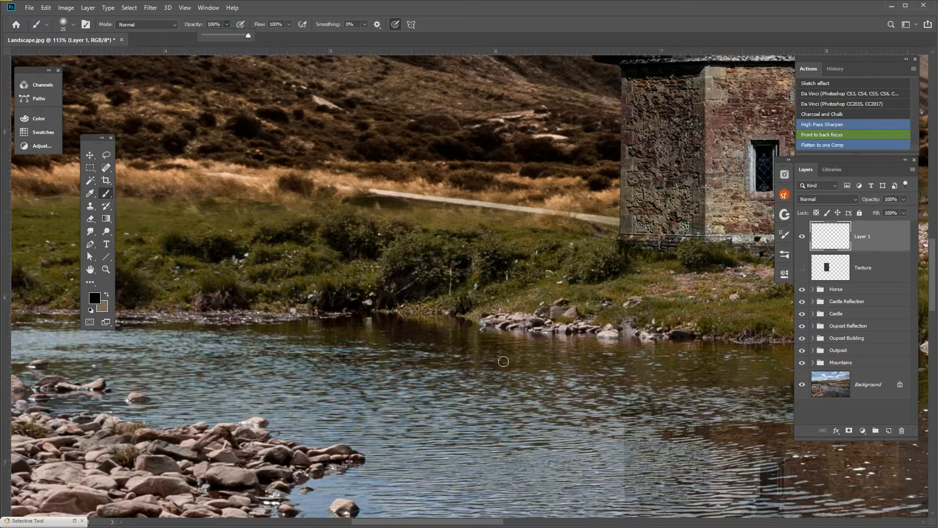
left_click_drag(583, 297, 124, 335)
left_click_drag(195, 413, 302, 409)
left_click_drag(254, 331, 272, 336)
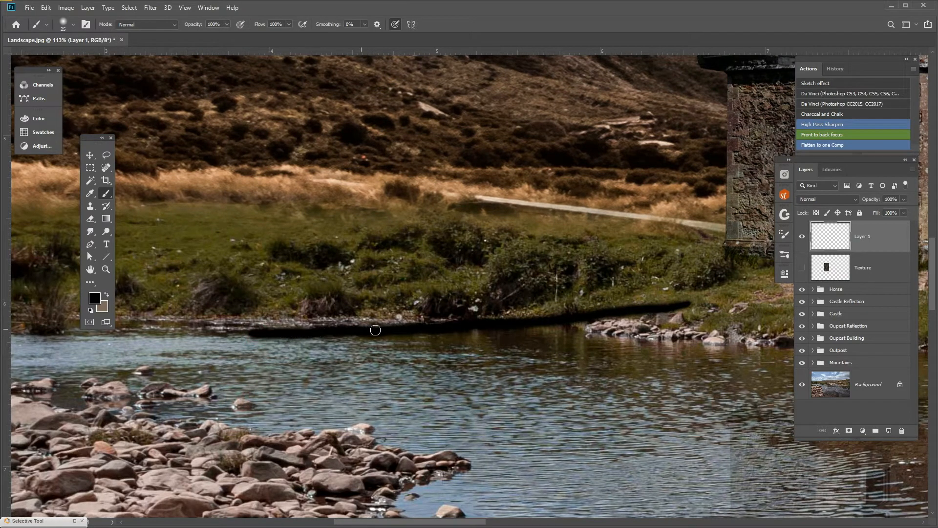
left_click_drag(501, 323, 704, 304)
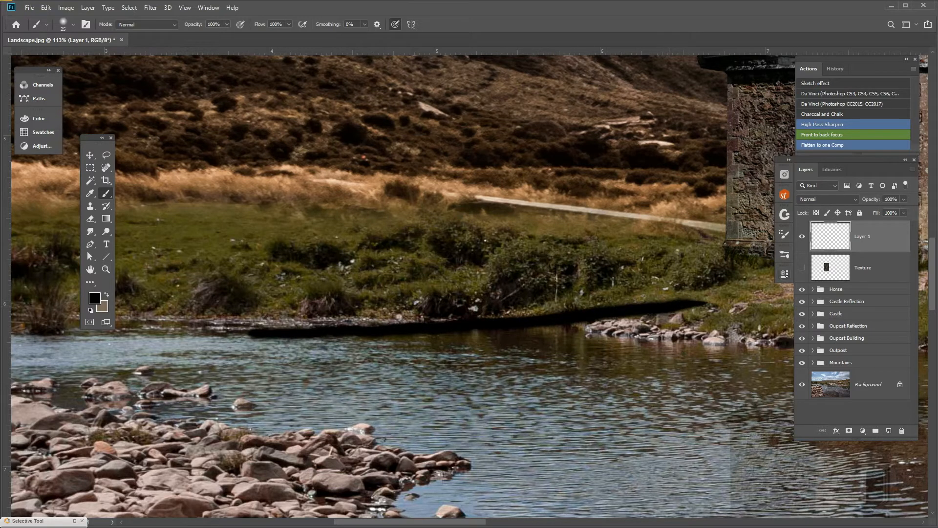
Step: Touch up the left end of the black line along the far riverbank with short brush strokes
left_click_drag(555, 425, 552, 389)
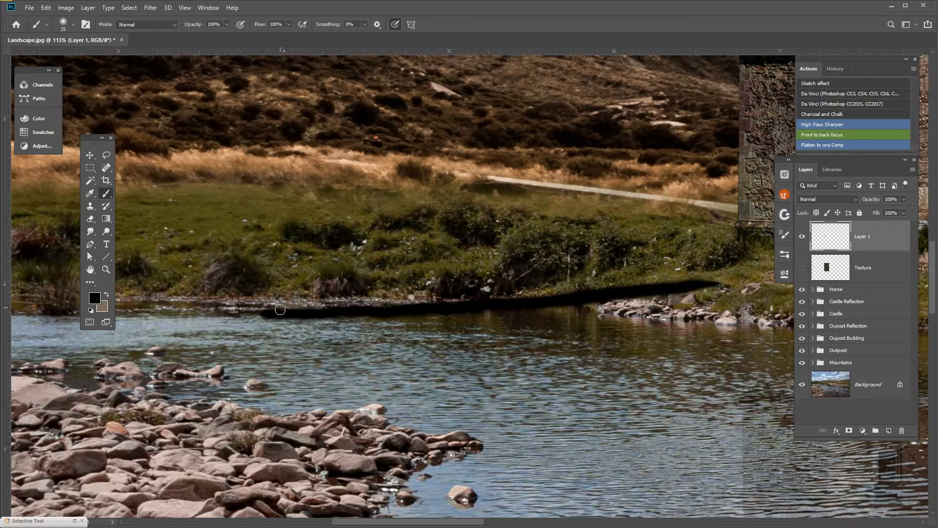
left_click_drag(260, 318, 290, 319)
left_click(296, 317)
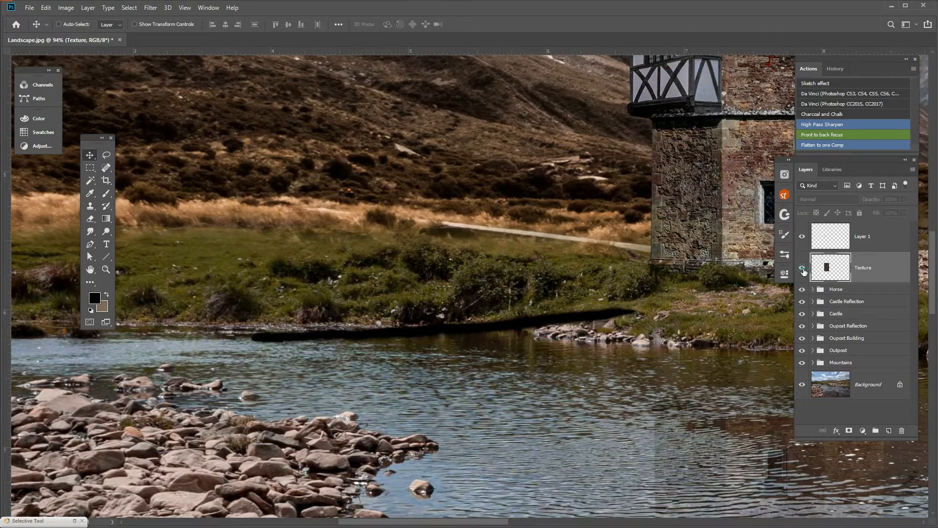
Step: Show the Texture layer, duplicate it, move the copy over the black line, and hide the original
left_click(802, 269)
left_click_drag(903, 272, 890, 430)
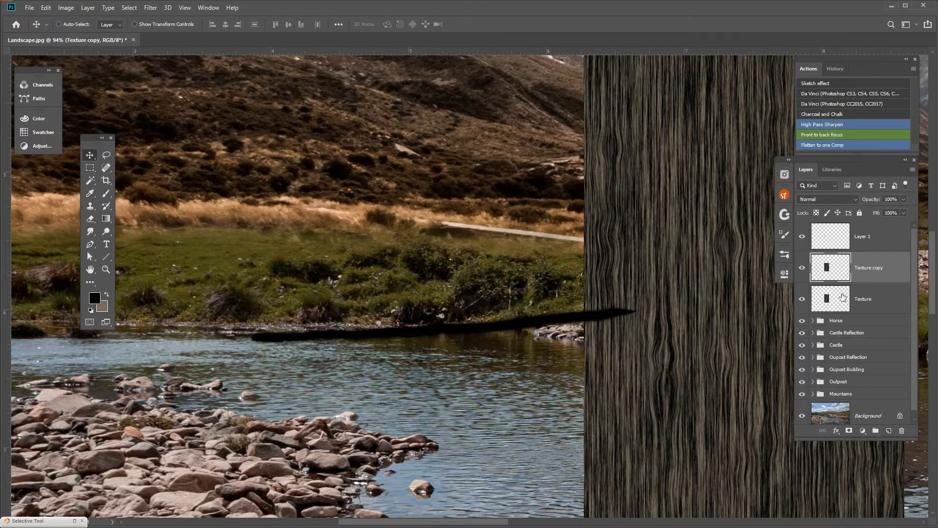
left_click_drag(722, 304, 363, 300)
left_click(802, 299)
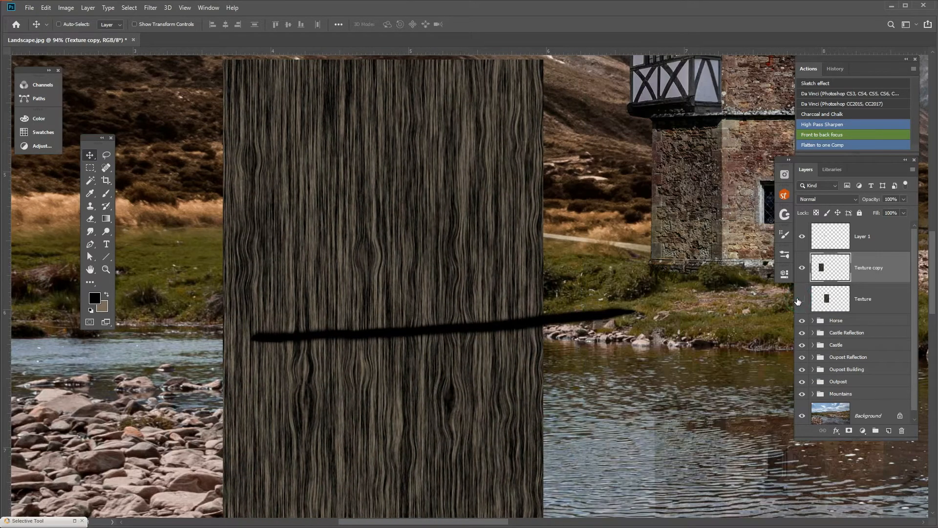
Step: Rotate the Texture copy 90° with Free Transform so its grain runs horizontally
key("ctrl+t")
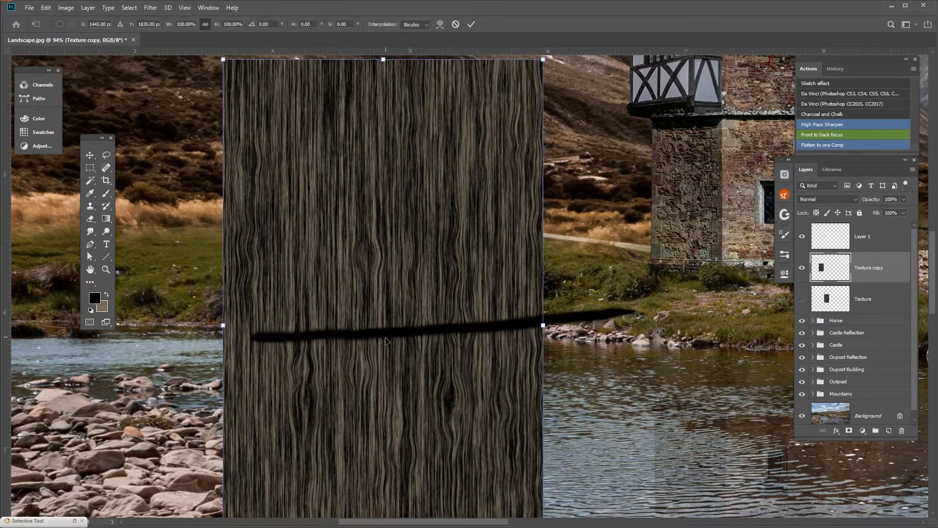
left_click(274, 23)
type("90")
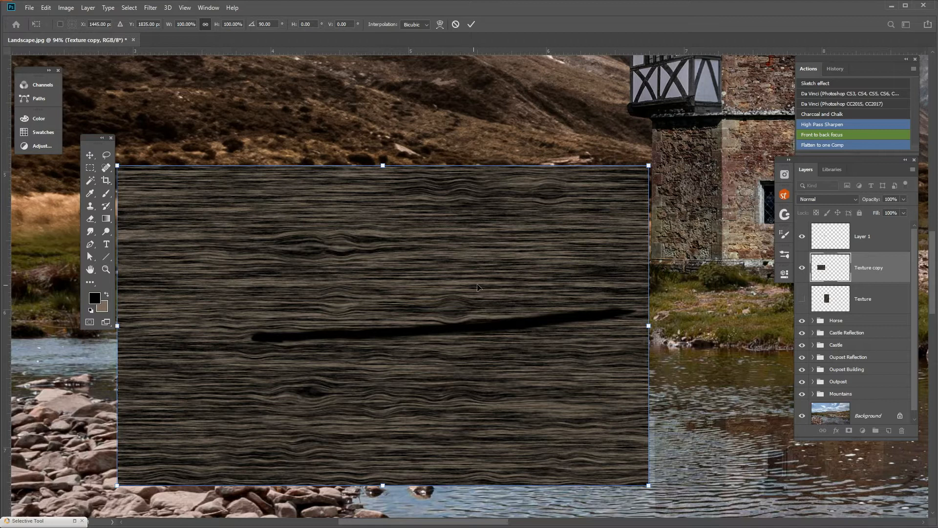
key("Return")
Step: Transform the Texture copy to about 82.3% width and 50.4% height, covering the black line, and tilt it about -2°
key("ctrl+t")
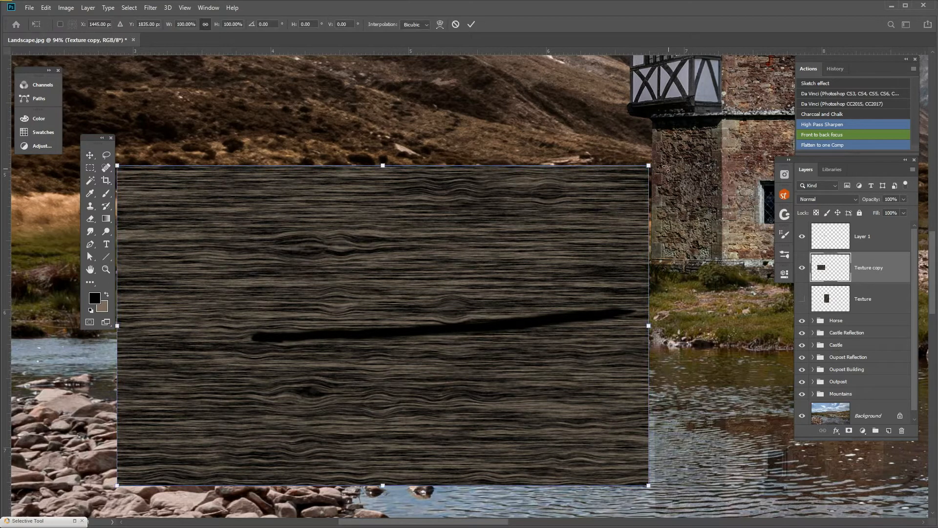
left_click_drag(649, 167, 361, 387)
left_click_drag(310, 395, 441, 320)
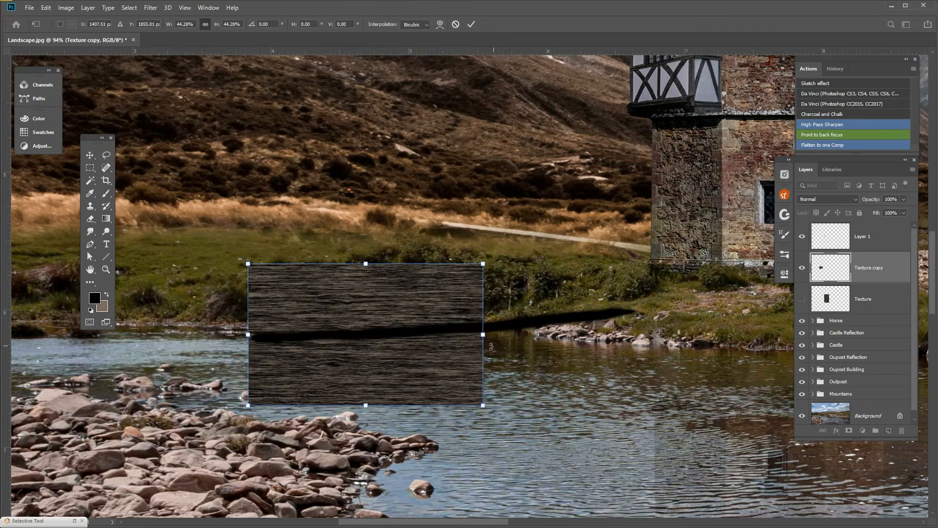
left_click_drag(488, 340, 637, 337)
left_click_drag(440, 264, 439, 245)
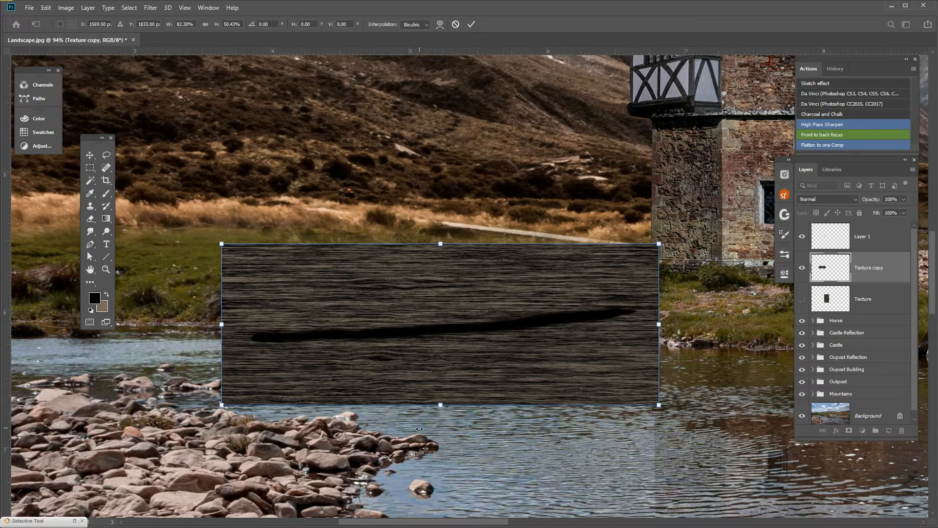
left_click_drag(420, 429, 417, 429)
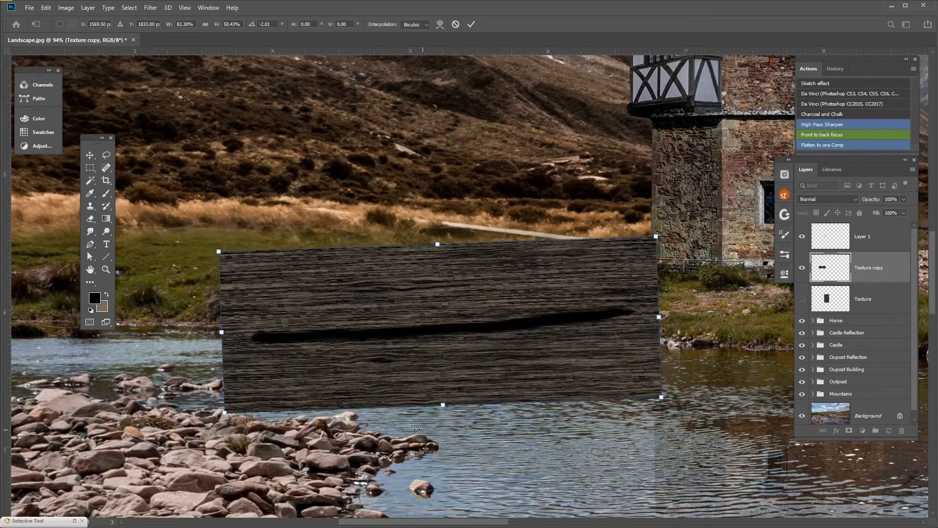
key("Return")
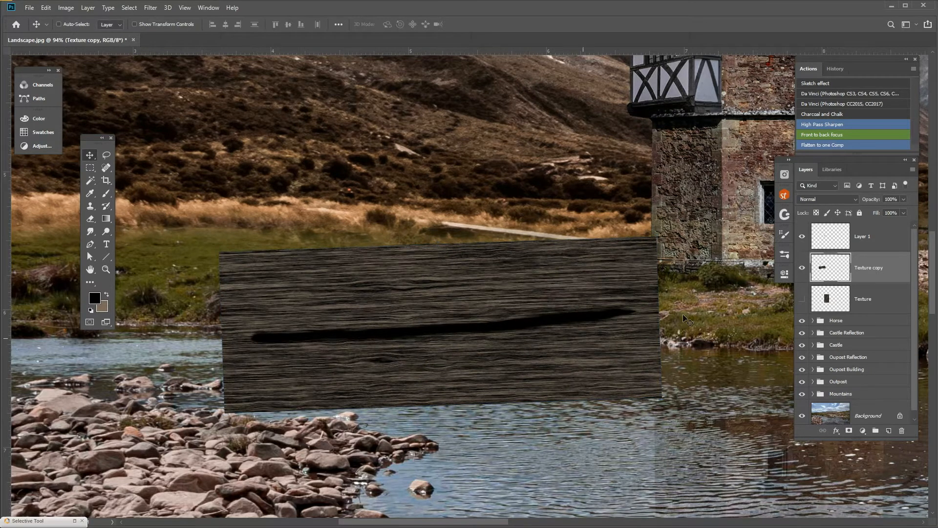
Step: Place Texture copy above Layer 1 and rename Layer 1 as Dock Layer
left_click_drag(876, 270, 868, 234)
double_click(869, 269)
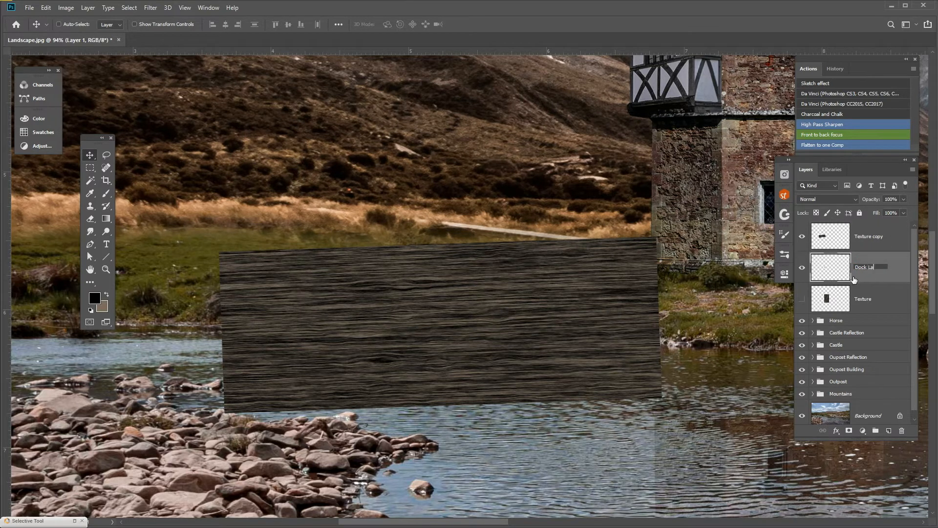
key("Return")
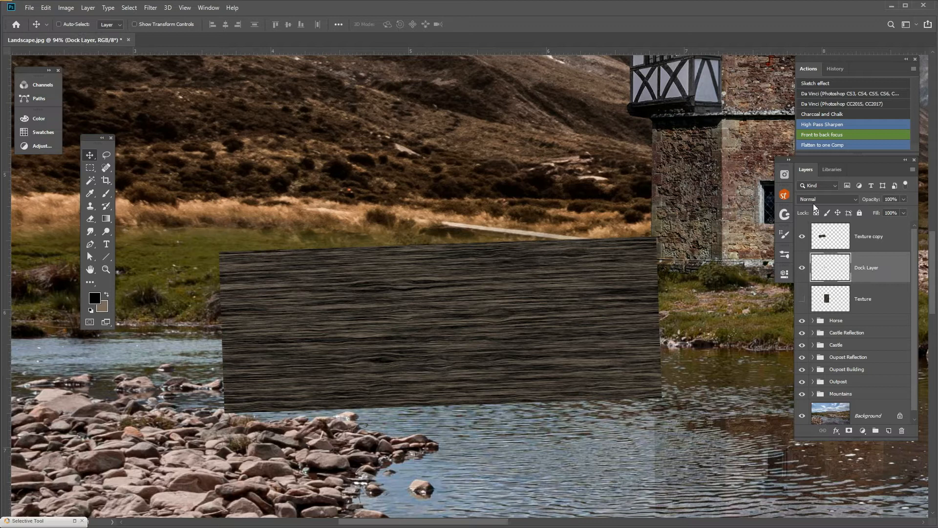
Step: Clip Texture copy to Dock Layer with a clipping mask and shift the grain slightly within the dock shape
left_click(869, 241)
right_click(869, 240)
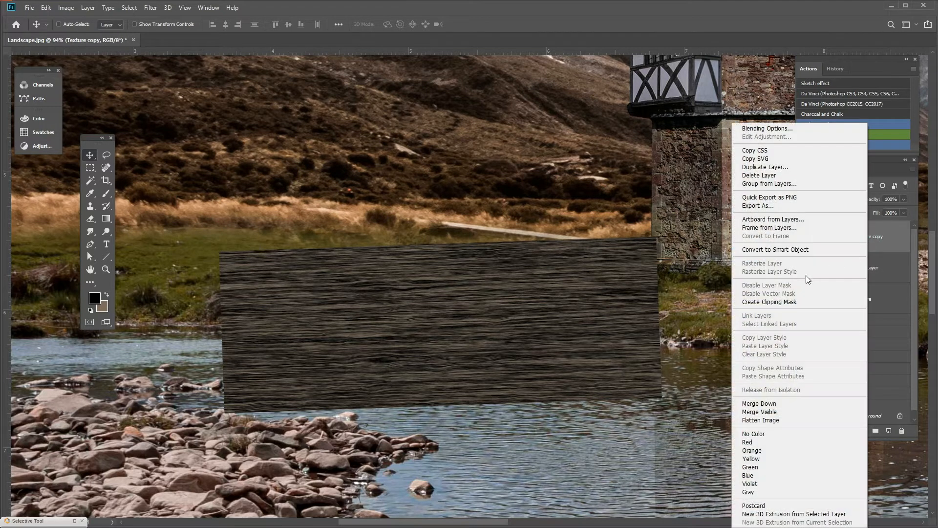
left_click(794, 301)
scroll(381, 336, "up", 3)
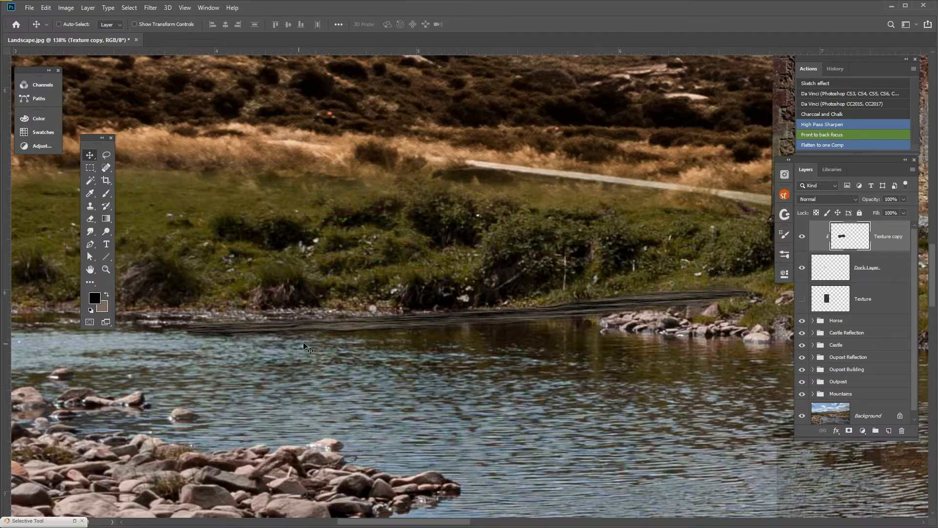
mouse_move(404, 319)
left_mouse_down()
mouse_move(408, 350)
mouse_move(410, 315)
mouse_move(397, 321)
left_mouse_up()
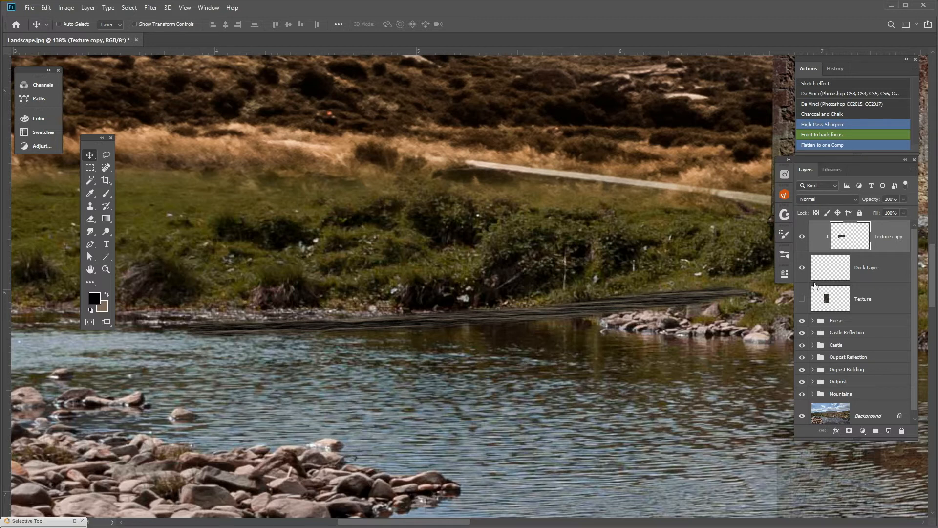
scroll(529, 336, "down", 5)
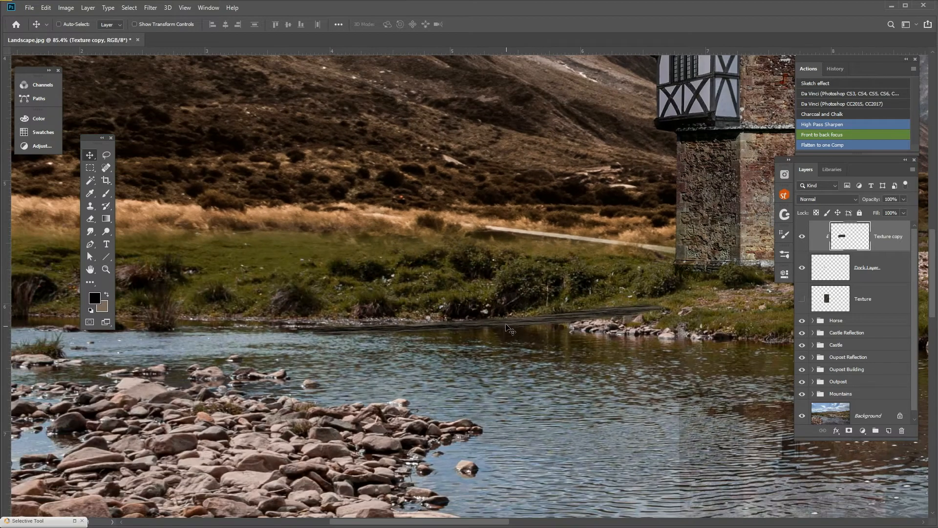
scroll(507, 325, "up", 4)
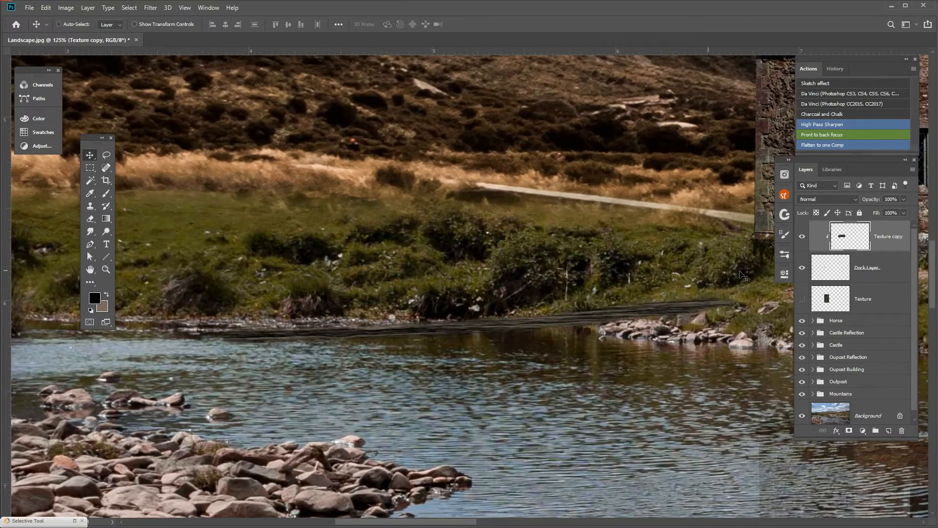
Step: Merge Texture copy with Dock Layer and name the merged layer Dock
left_click(884, 277)
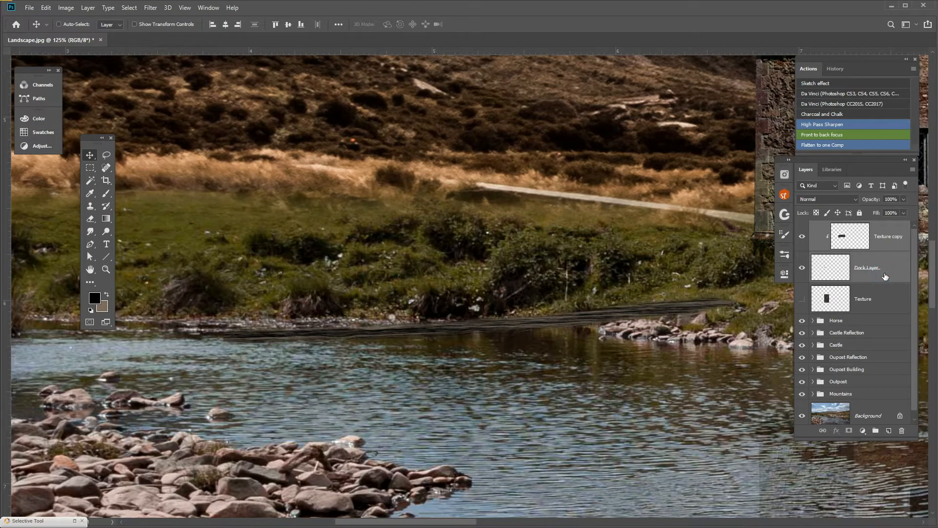
right_click(885, 276)
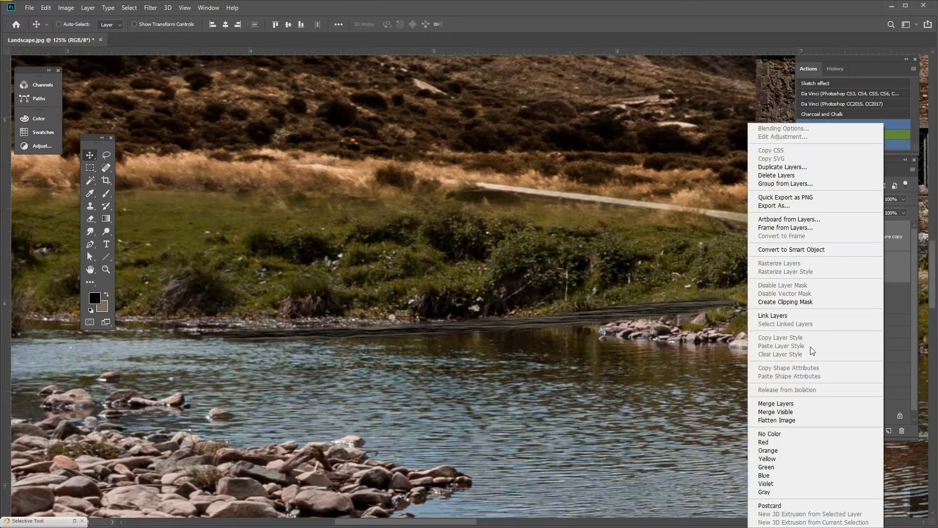
left_click(788, 405)
double_click(868, 238)
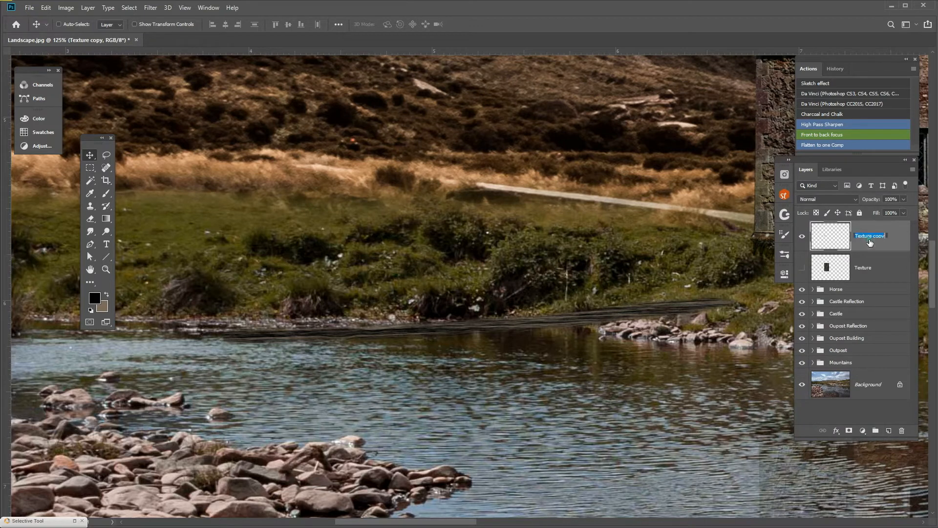
type("Dock")
key("Return")
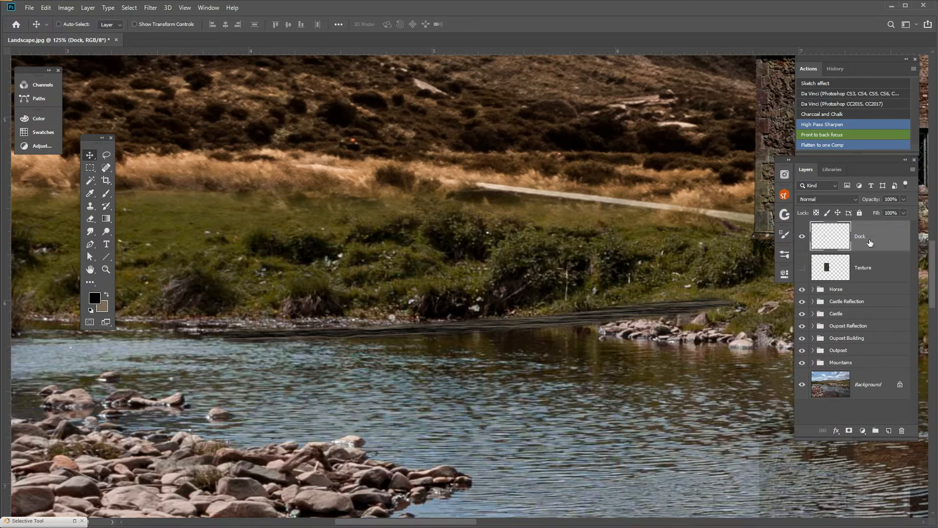
Step: Show the Texture layer and move its wood grain to the far left of the landscape, clear of the dock
left_click(801, 269)
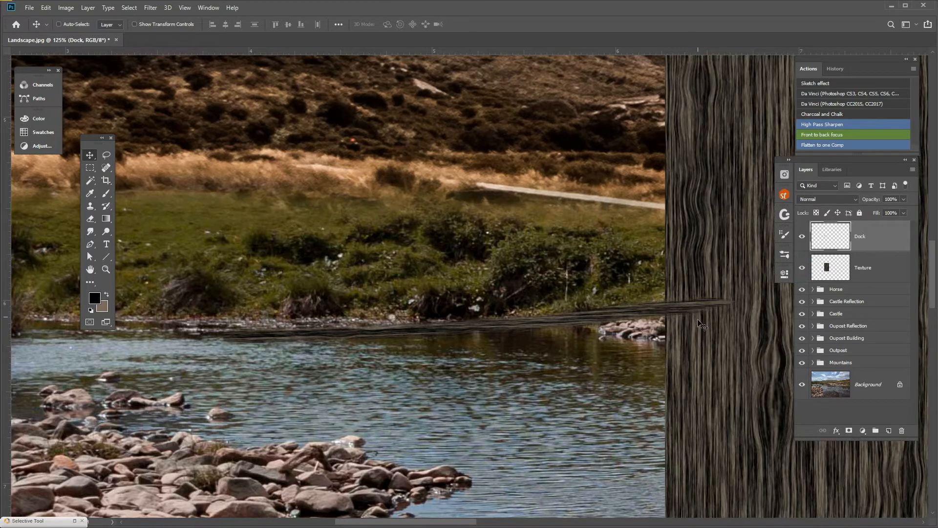
left_click_drag(726, 363, 626, 348)
scroll(626, 348, "down", 5)
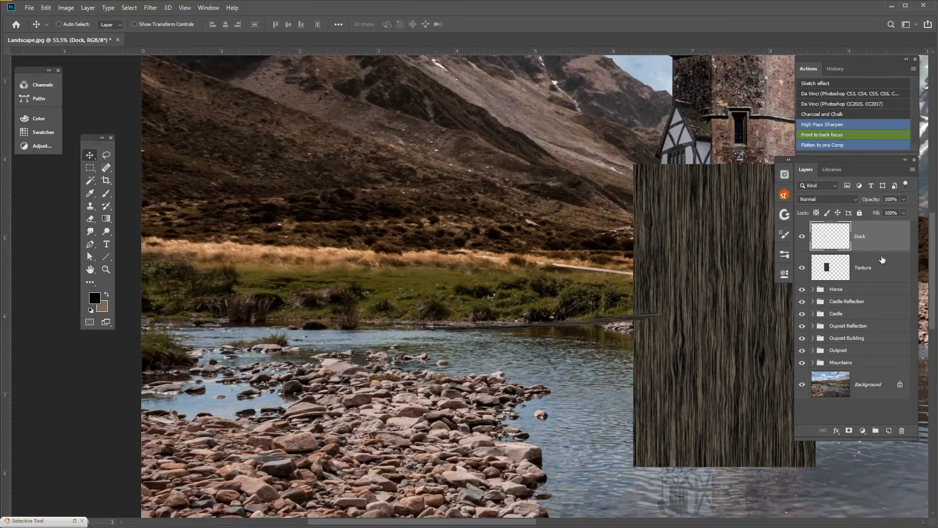
left_click(878, 267)
left_click_drag(691, 361, 217, 259)
scroll(565, 313, "up", 1)
scroll(565, 312, "up", 4)
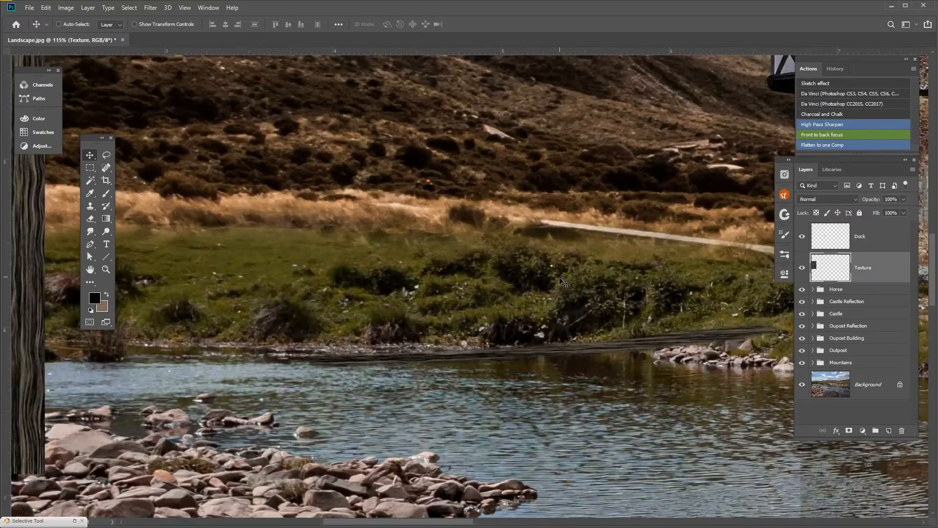
Step: Create a blank layer, place it directly beneath Dock, and name it Far posts, with the Brush tool active
left_click(877, 239)
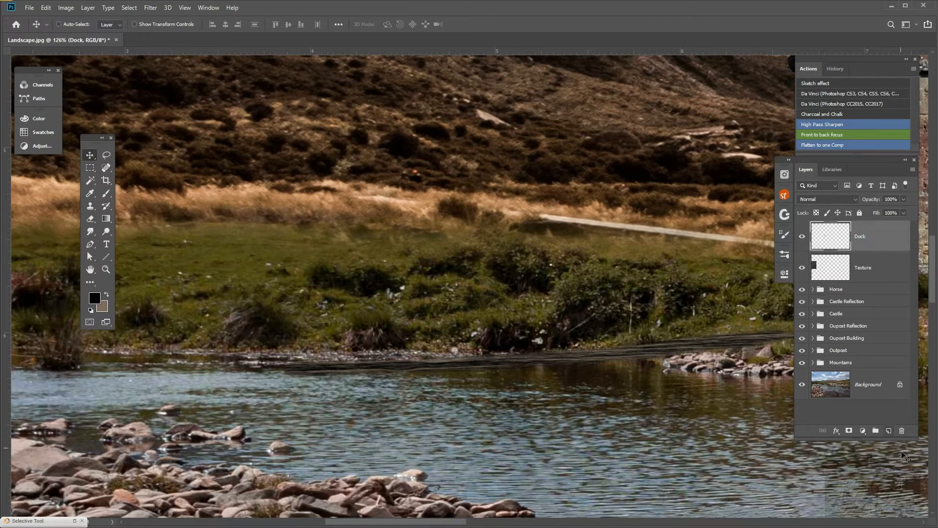
left_click(888, 431)
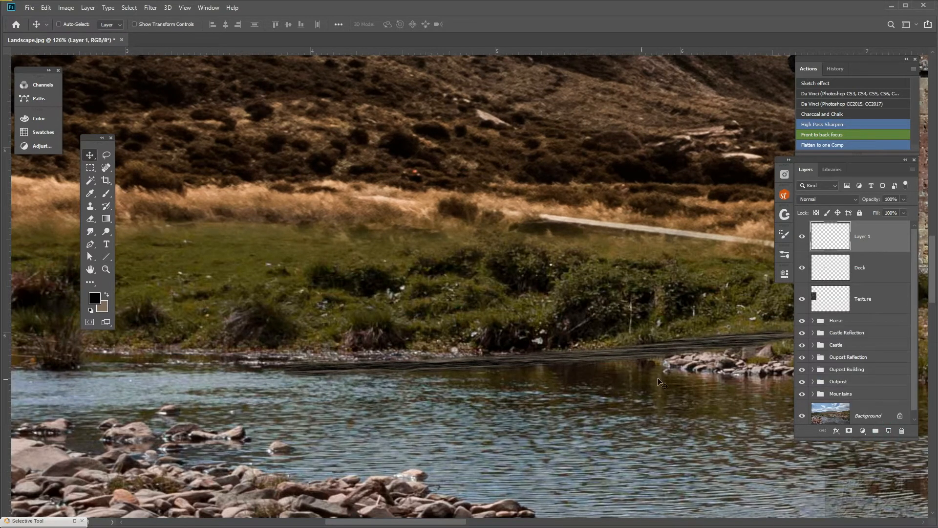
left_click_drag(555, 382, 425, 384)
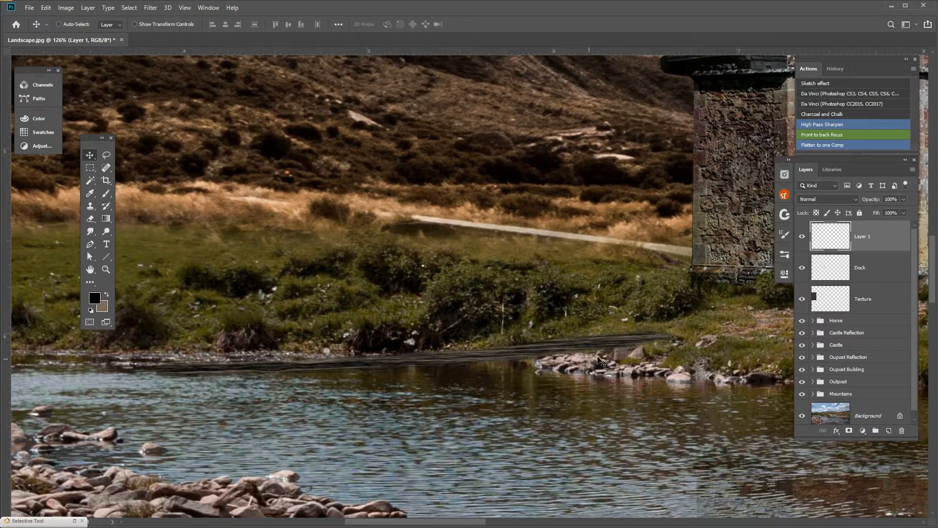
left_click_drag(887, 246, 875, 279)
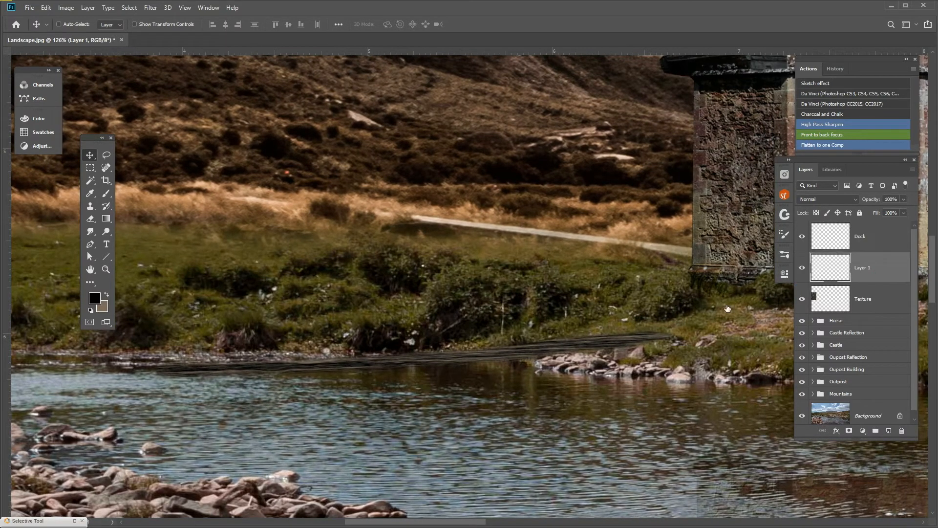
left_click(106, 193)
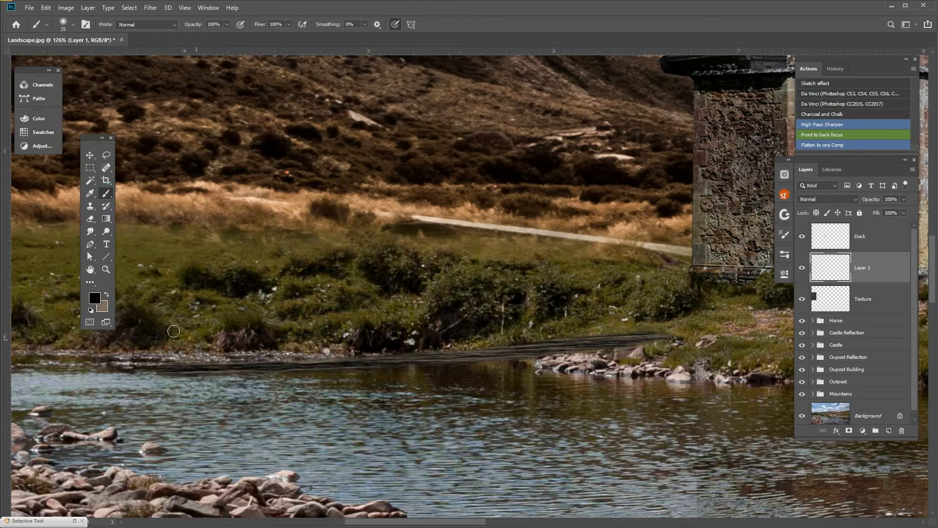
double_click(863, 268)
key("Return")
Step: Try painting a row of ten short black posts along the dock with a soft 25 px brush on Far posts
left_click_drag(189, 358, 190, 398)
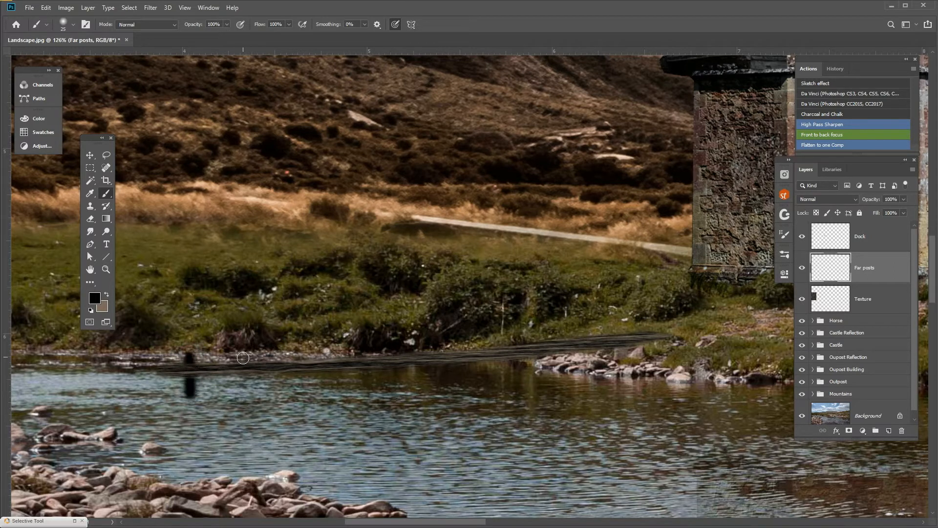
left_click_drag(241, 356, 242, 393)
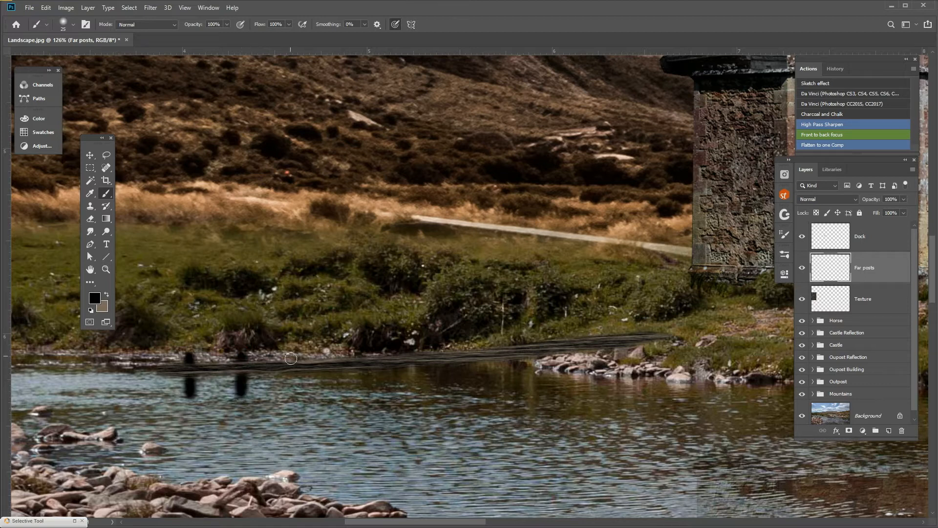
left_click_drag(291, 355, 292, 393)
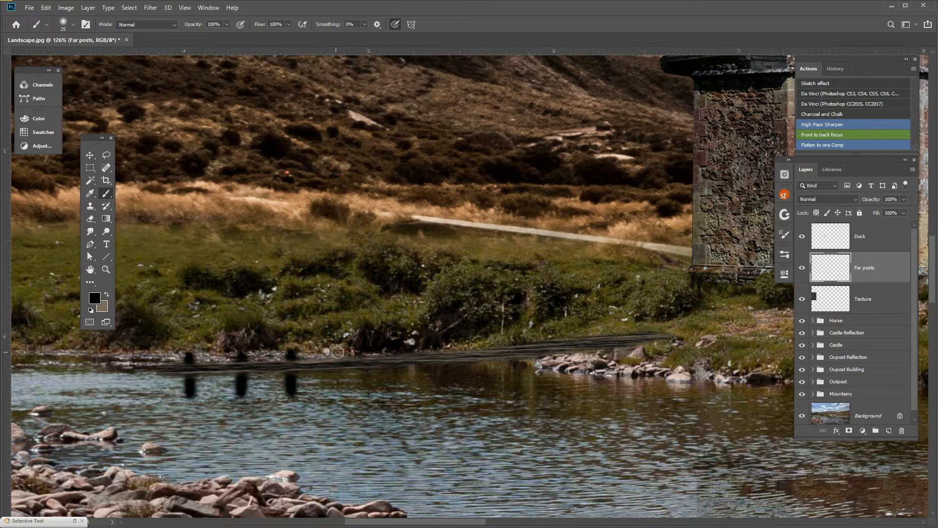
left_click_drag(338, 354, 338, 390)
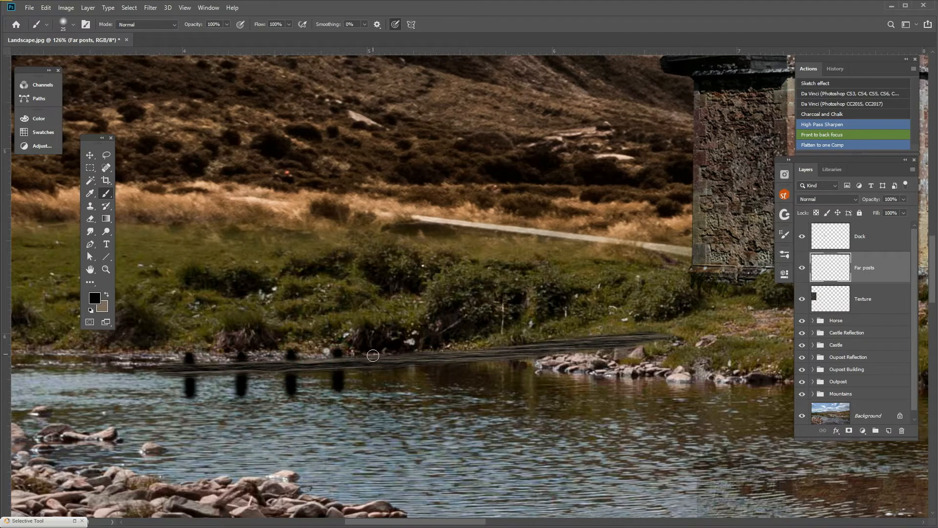
left_click_drag(377, 346, 379, 389)
left_click_drag(423, 345, 428, 387)
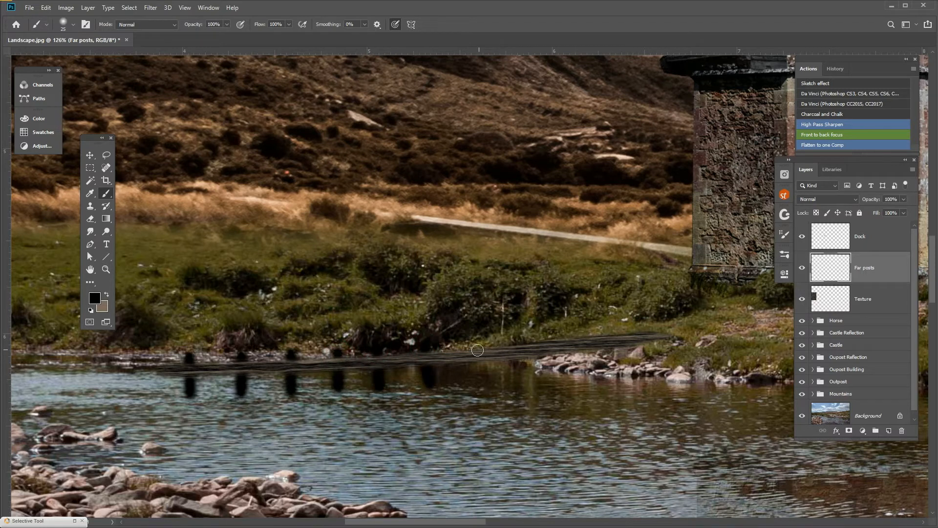
left_click_drag(475, 344, 473, 389)
left_click_drag(512, 340, 515, 378)
left_click_drag(556, 336, 562, 369)
left_click_drag(613, 324, 617, 351)
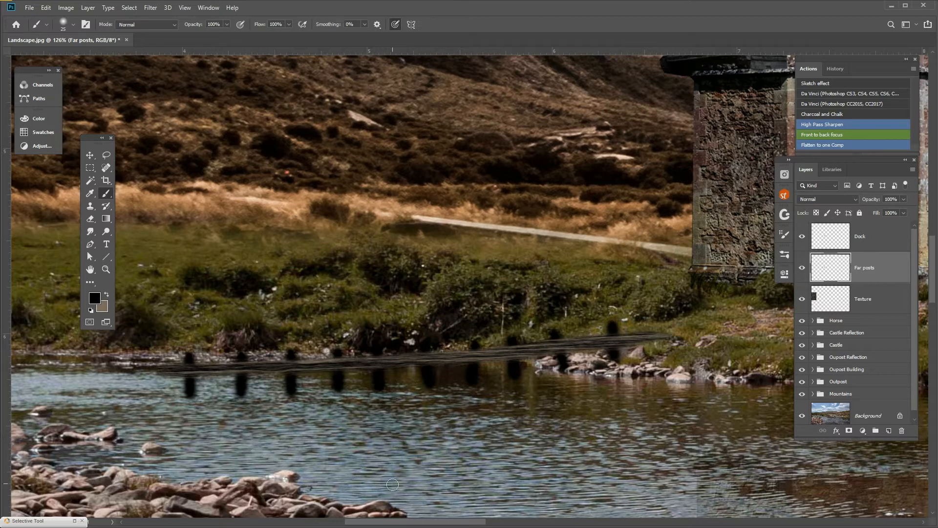
left_click(74, 26)
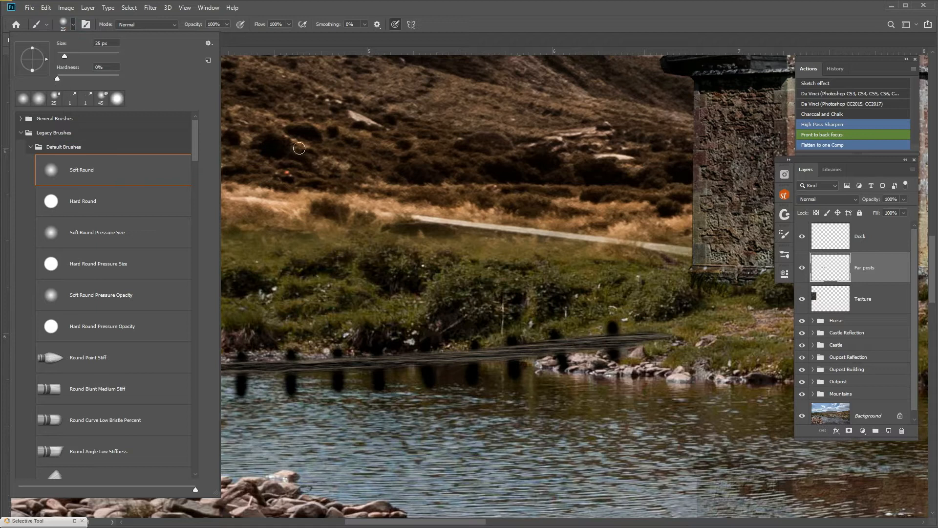
left_click(529, 249)
mouse_move(889, 273)
left_mouse_down()
mouse_move(899, 431)
mouse_move(879, 279)
left_mouse_up()
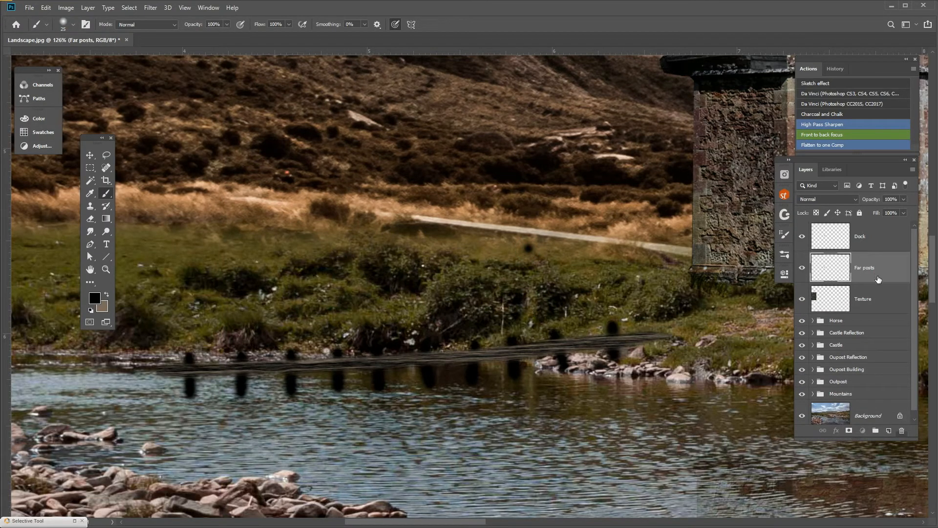
Step: Undo all the soft-edged post strokes on the Far posts layer
key("ctrl+z")
key("ctrl+z")
key("ctrl+z")
key("ctrl+z")
key("ctrl+z")
key("ctrl+z")
key("ctrl+z")
key("ctrl+z")
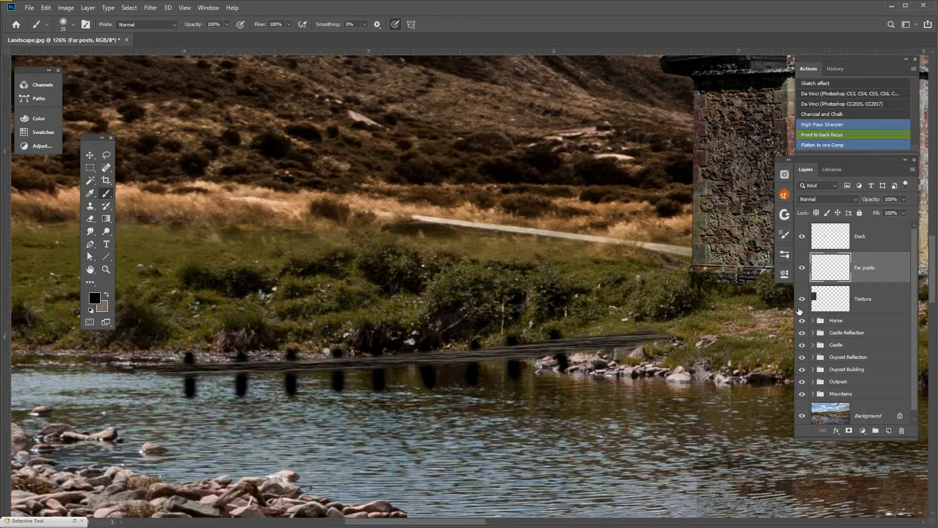
key("ctrl+z")
key("ctrl+z")
key("ctrl+z")
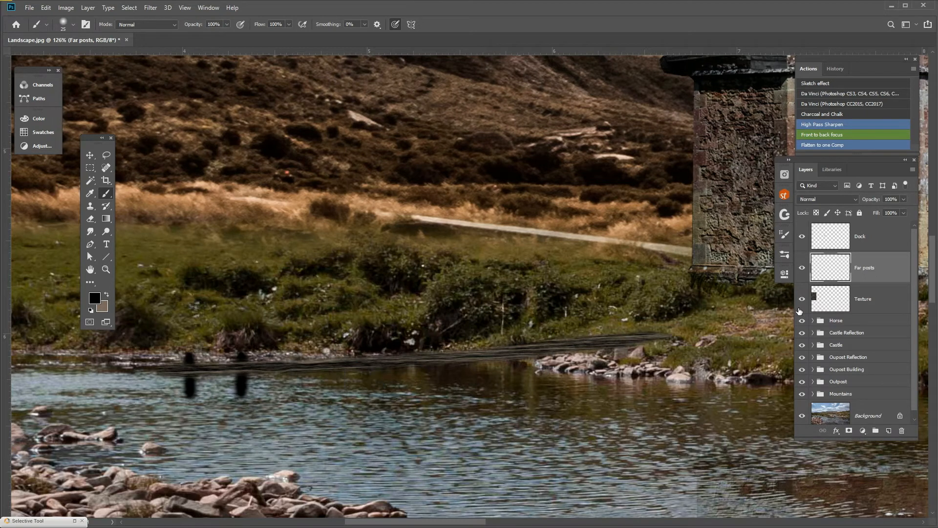
Step: Raise the hardness of the 25 px Soft Round brush to give the posts crisper edges
left_click(74, 26)
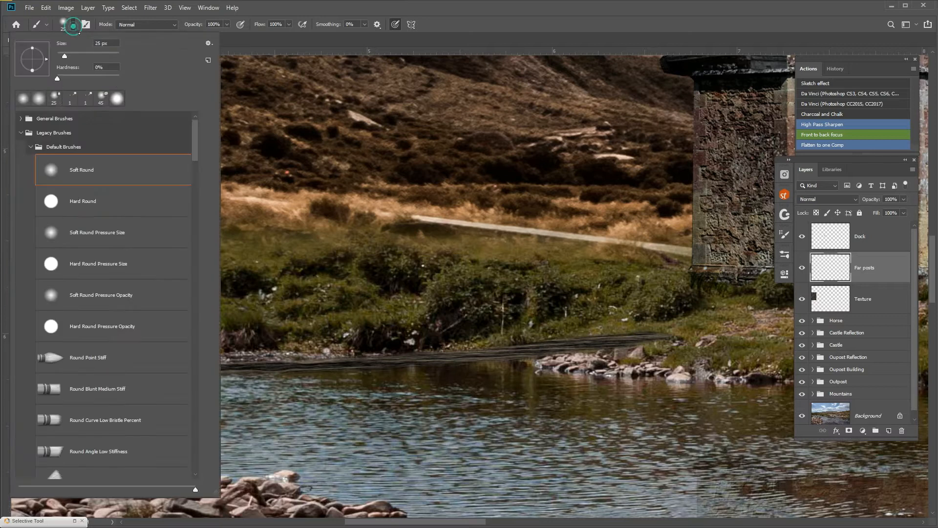
left_click_drag(58, 80, 97, 81)
left_click_drag(118, 79, 110, 79)
key("Return")
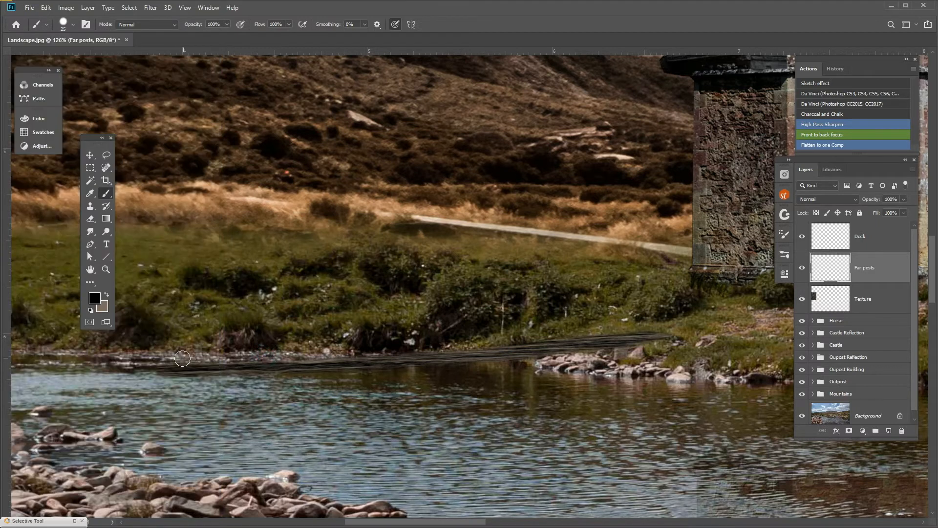
Step: Try painting the first two posts at the dock's far left end with the harder brush, and undo the strokes
left_click_drag(172, 355, 173, 389)
left_click_drag(225, 349, 225, 390)
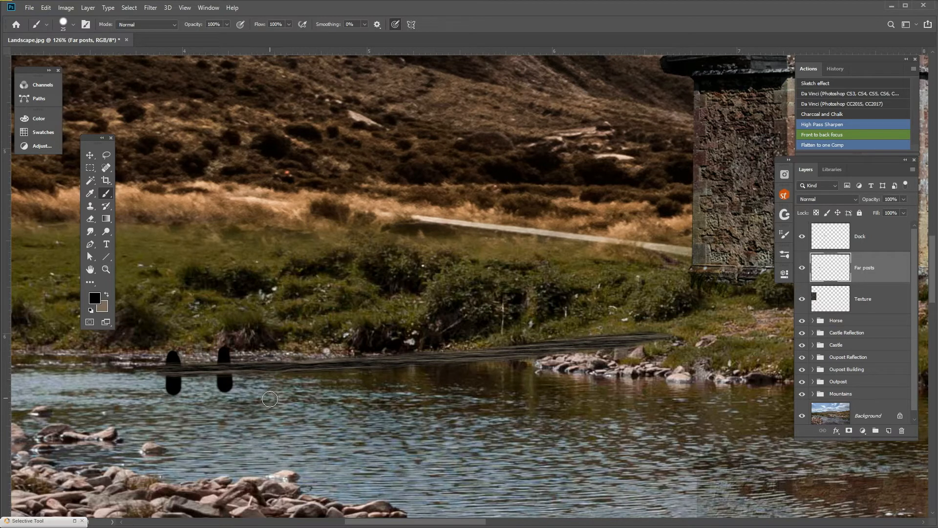
key("ctrl+z")
key("ctrl+z")
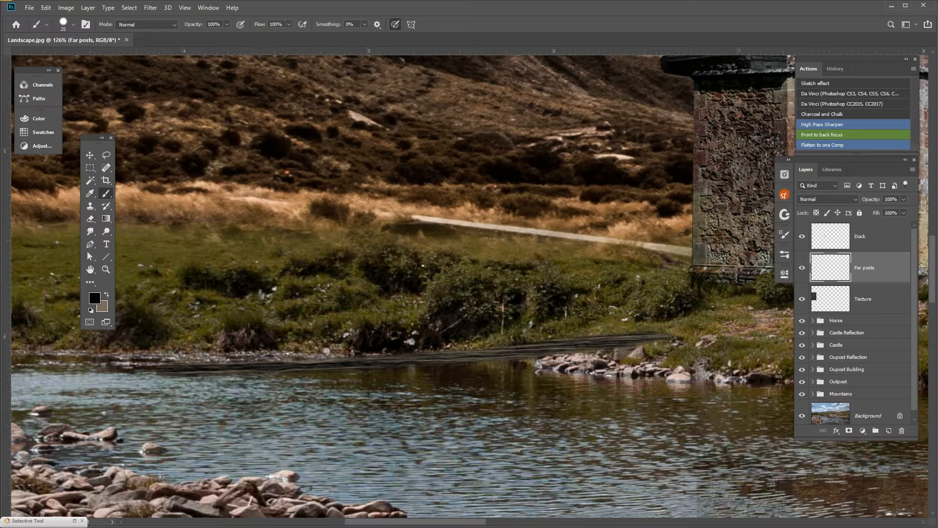
left_click_drag(176, 353, 177, 386)
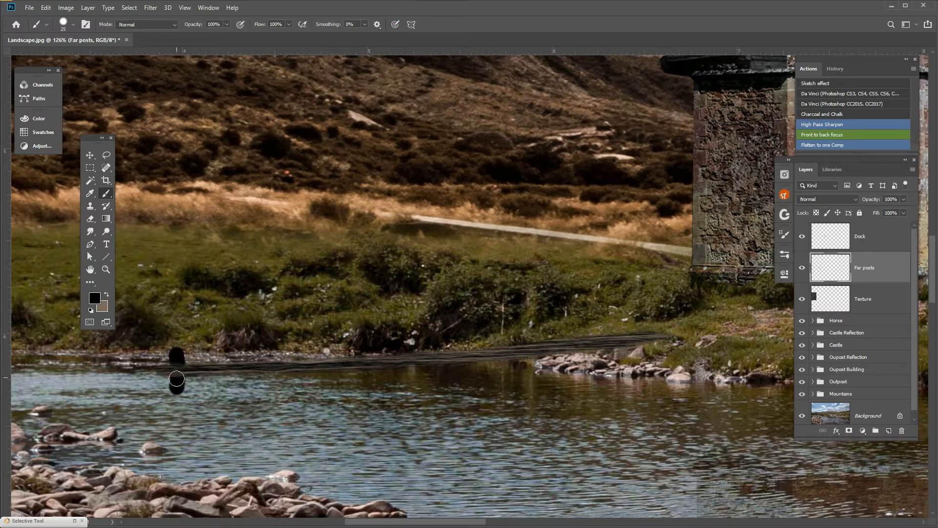
key("ctrl+z")
Step: Paint ten evenly spaced black posts along the dock on Far posts, each extending above and below the planks
left_click_drag(174, 345, 176, 388)
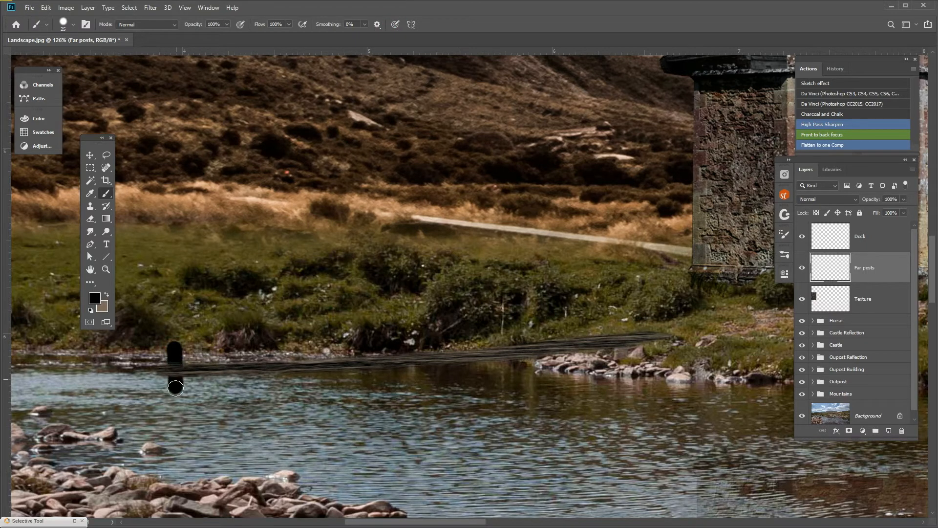
left_click_drag(224, 345, 223, 388)
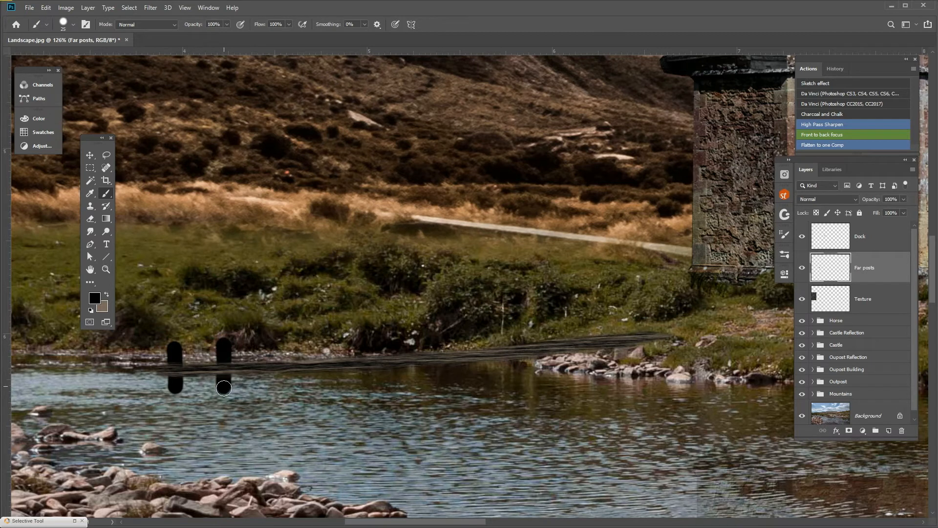
left_click_drag(277, 345, 278, 388)
left_click_drag(323, 341, 334, 390)
left_click_drag(379, 339, 376, 386)
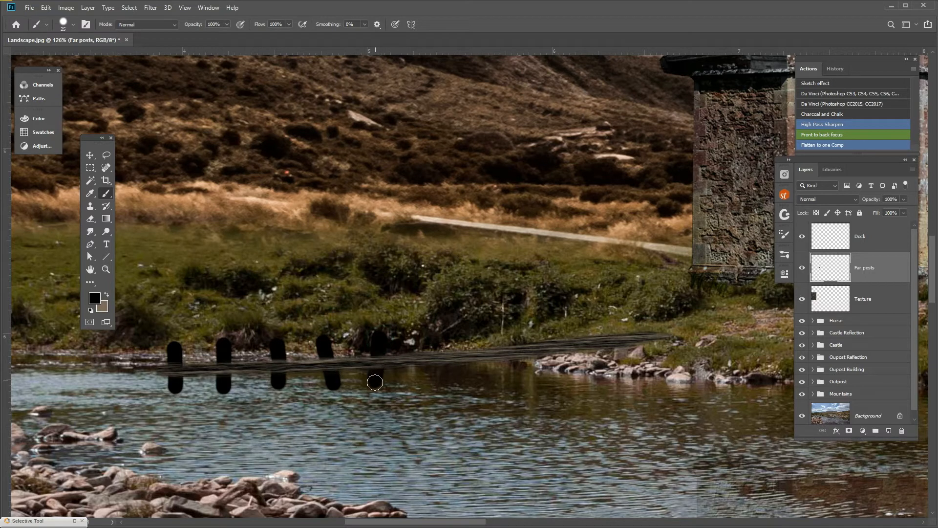
left_click_drag(427, 335, 427, 380)
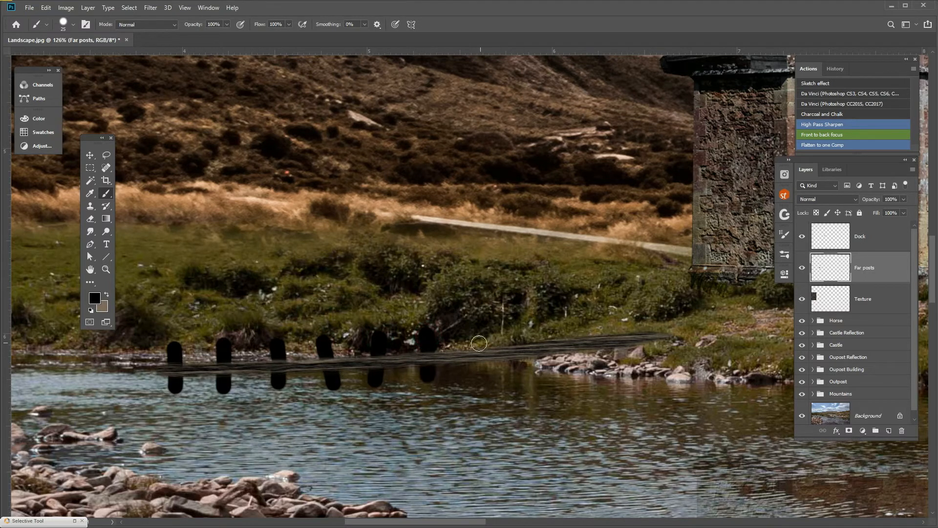
left_click_drag(478, 331, 479, 382)
left_click_drag(525, 325, 526, 378)
left_click_drag(579, 322, 577, 375)
left_click_drag(625, 321, 626, 354)
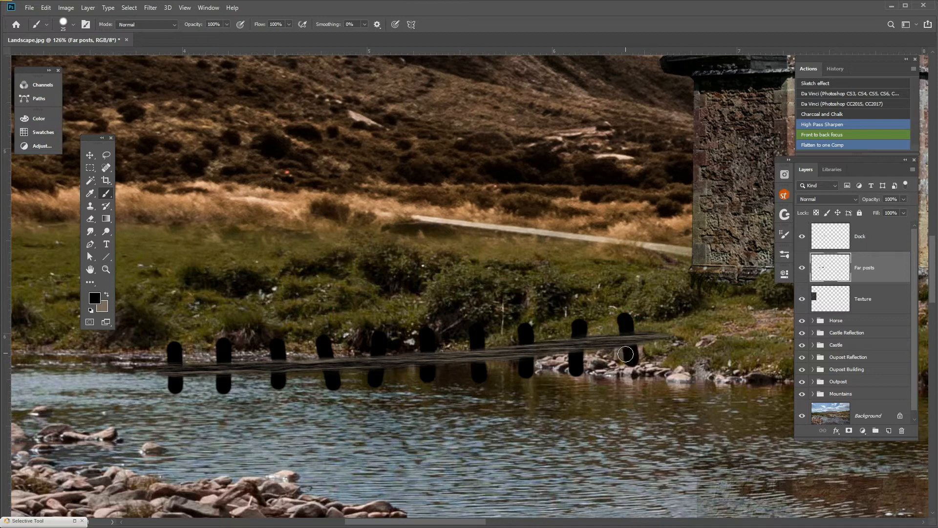
scroll(347, 414, "down", 2)
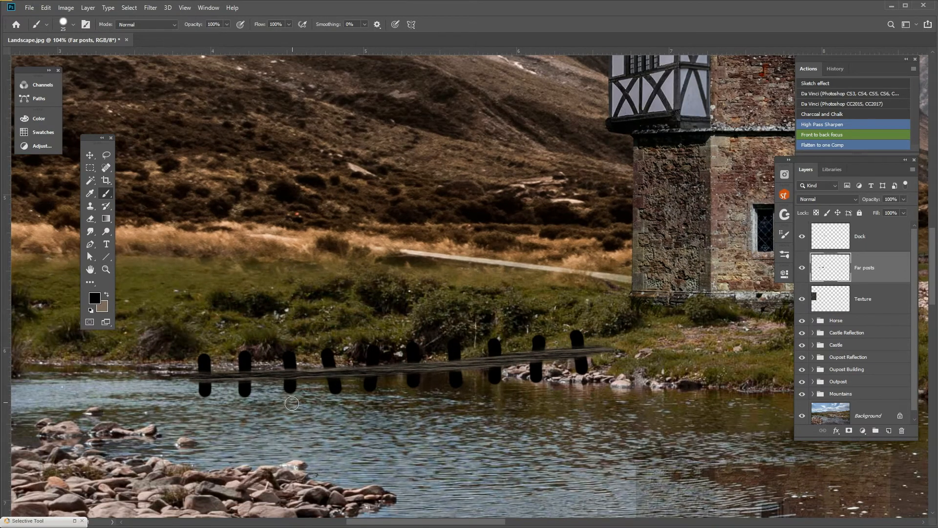
scroll(292, 403, "up", 2)
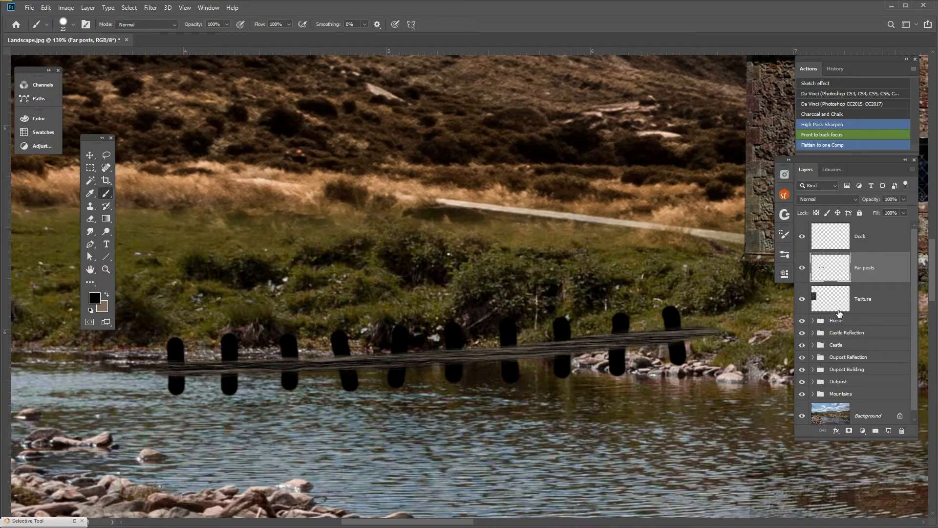
Step: Move the Texture layer's wood grain over the posts and place a duplicate to its left to widen the coverage
left_click(861, 306)
scroll(399, 305, "down", 4)
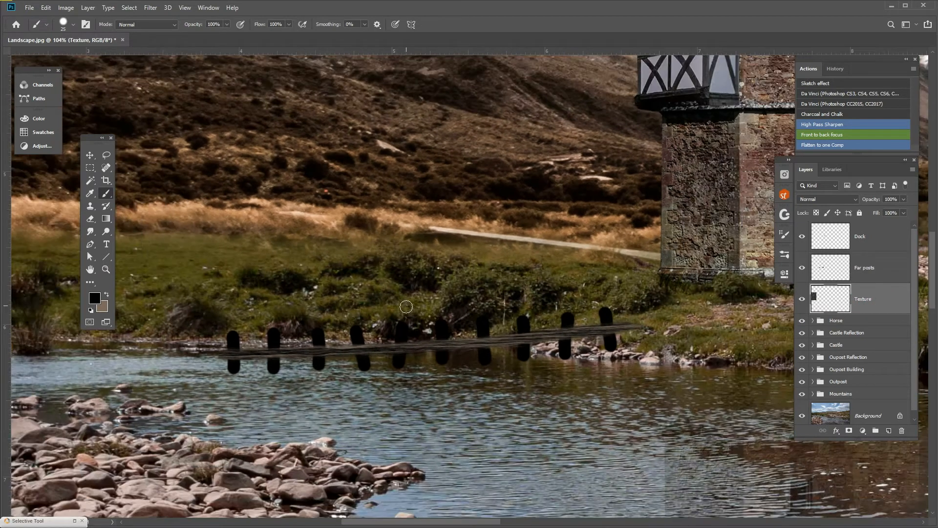
key("v")
mouse_move(76, 364)
left_mouse_down()
mouse_move(377, 379)
mouse_move(522, 373)
mouse_move(522, 344)
mouse_move(518, 437)
left_mouse_up()
key("ctrl+t")
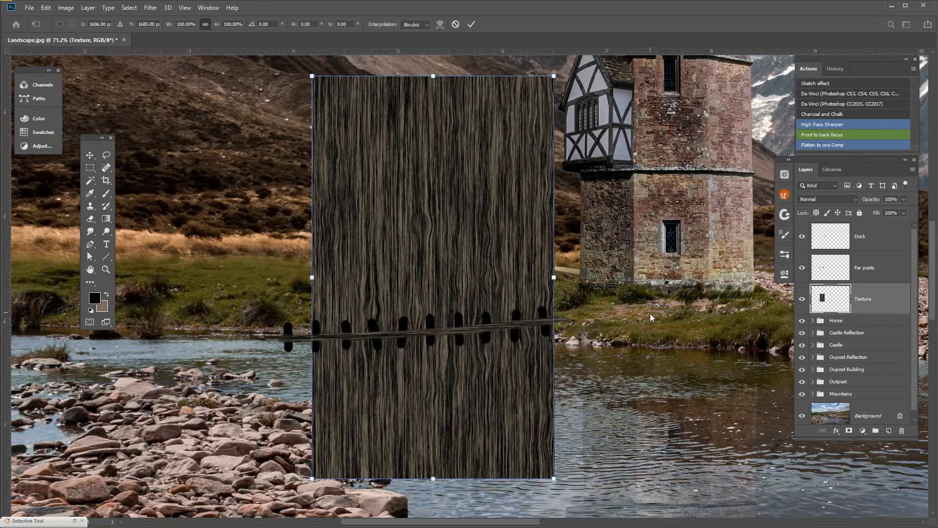
key("Return")
left_click_drag(873, 303, 888, 430)
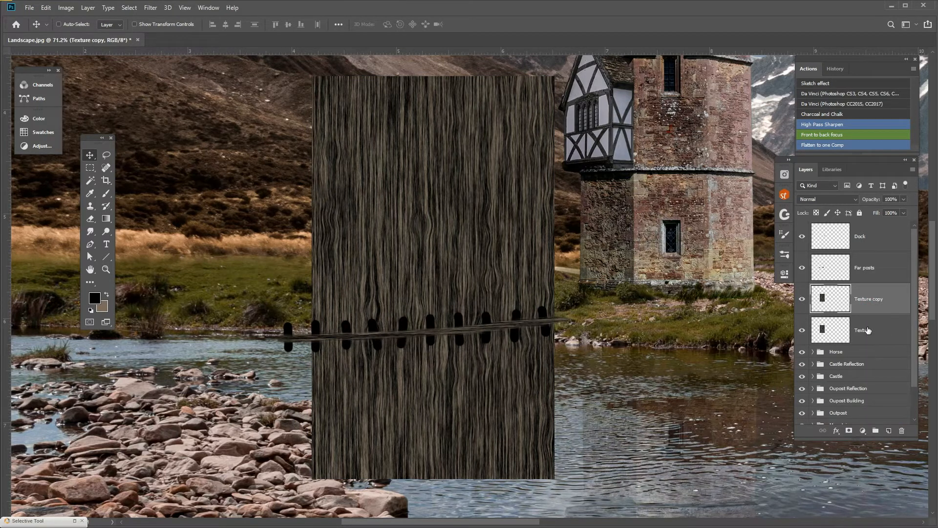
left_click_drag(464, 397, 231, 395)
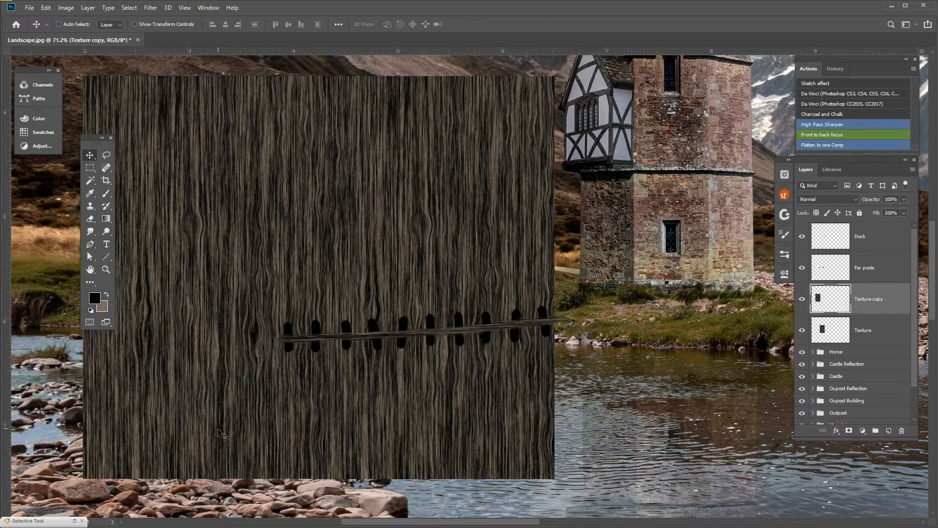
Step: Merge Texture and Texture copy into one layer and shift the combined wood grain right to cover all the posts
left_click(877, 337, "shift")
left_click_drag(886, 329, 890, 431)
right_click(878, 336)
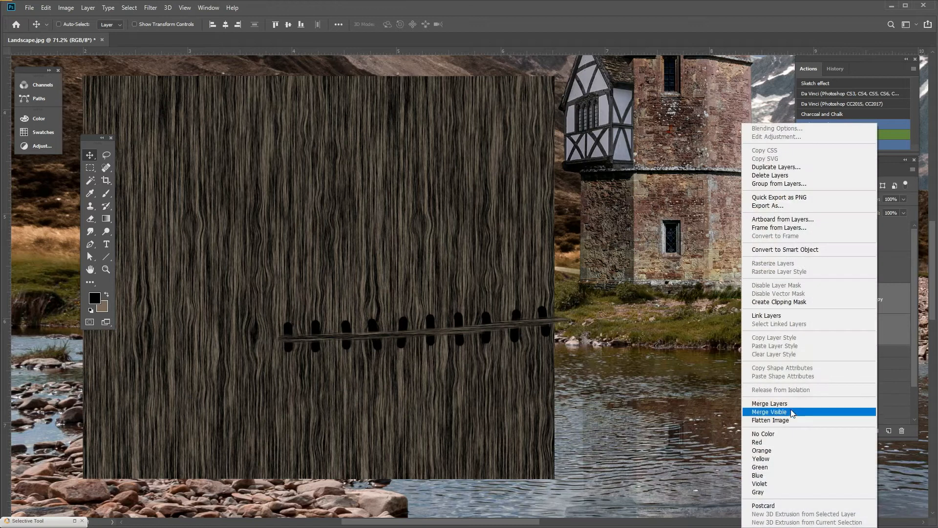
left_click(794, 405)
left_click_drag(375, 387, 455, 383)
Step: Place Texture copy directly above Far posts and clip it to that layer with a clipping mask
left_click_drag(879, 304, 834, 259)
left_click(838, 199)
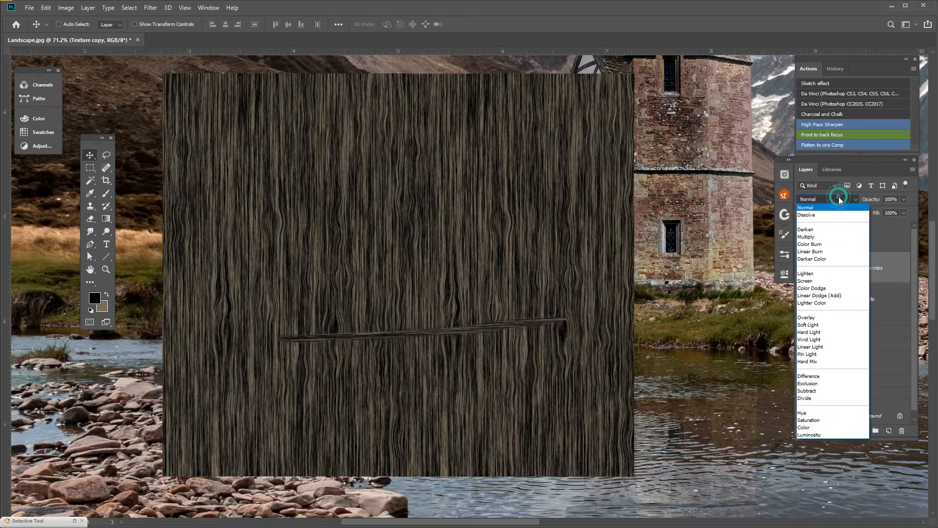
left_click(883, 269)
right_click(883, 269)
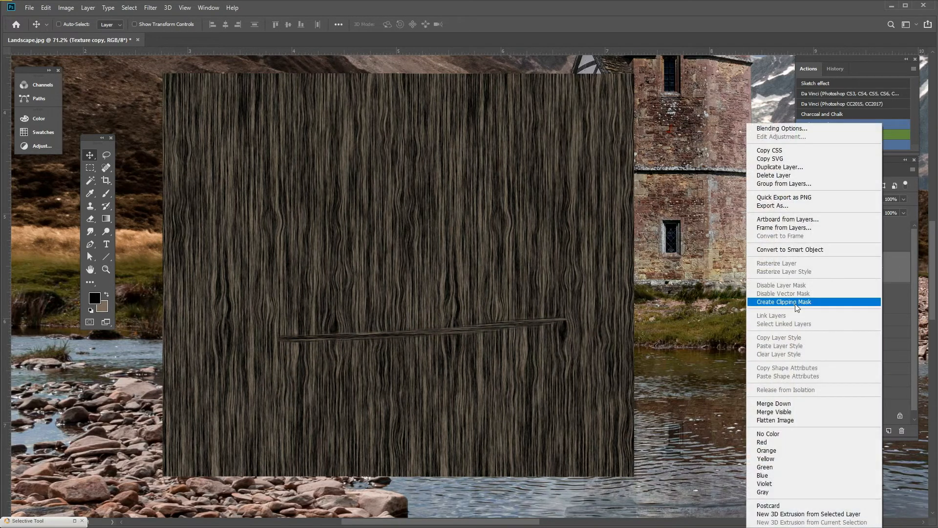
left_click(792, 302)
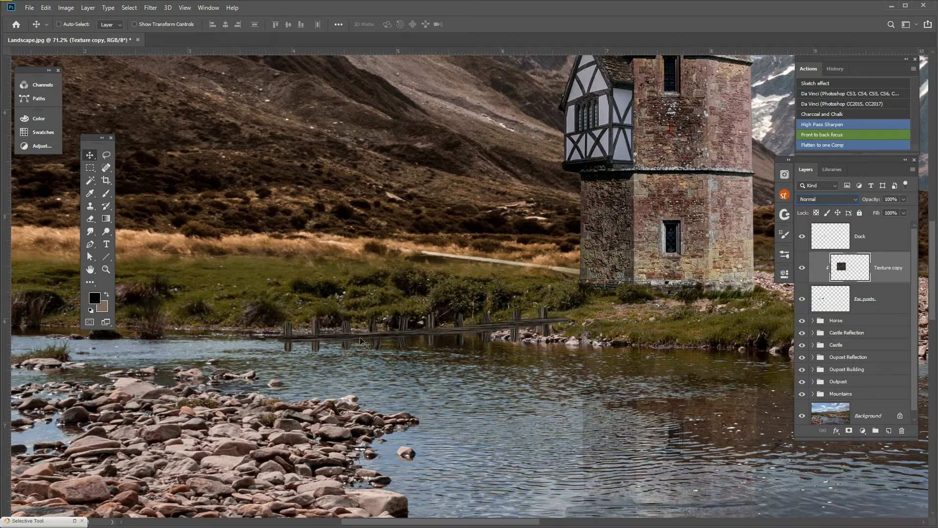
Step: Shift the clipped wood grain slightly left within the post shapes
left_click(105, 270)
left_click_drag(360, 325, 391, 348)
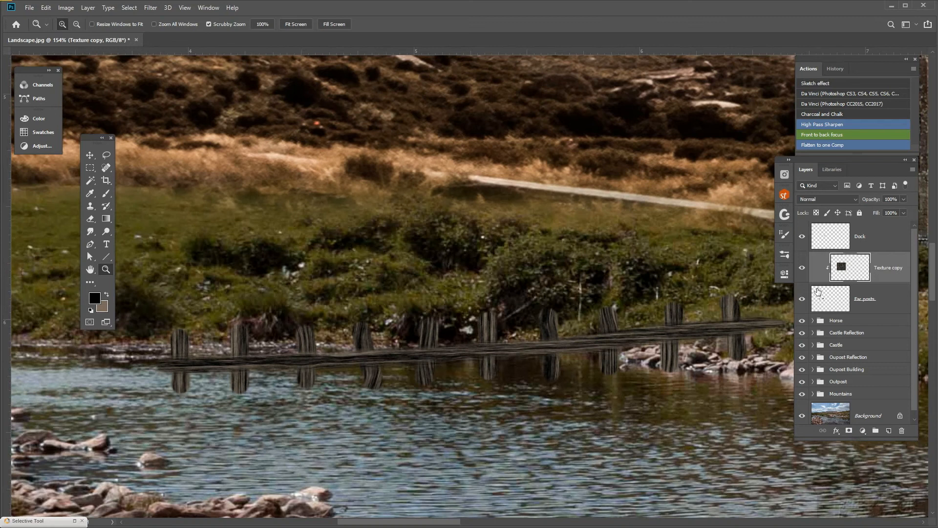
key("v")
left_click_drag(487, 335, 465, 339)
scroll(645, 401, "down", 4)
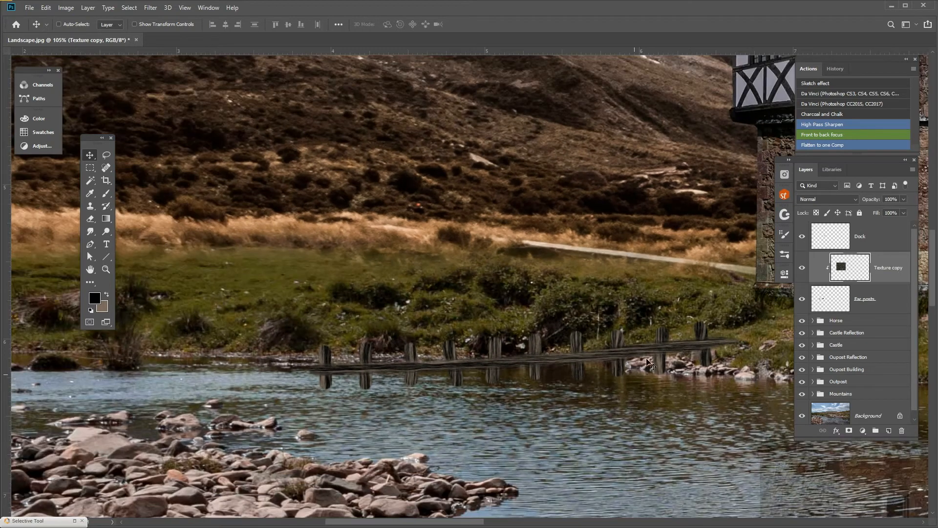
scroll(709, 357, "up", 3)
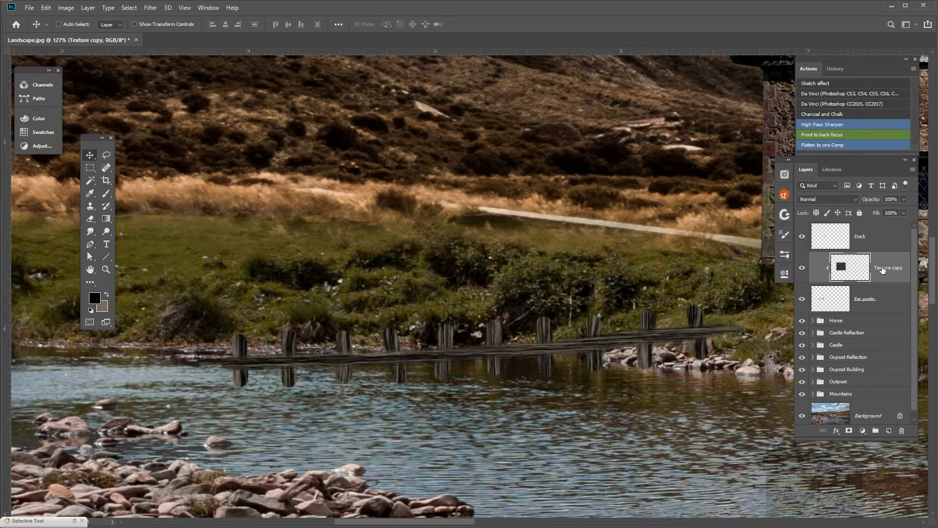
Step: Add a new empty layer above Texture copy and name it Near Posts
left_click(889, 303)
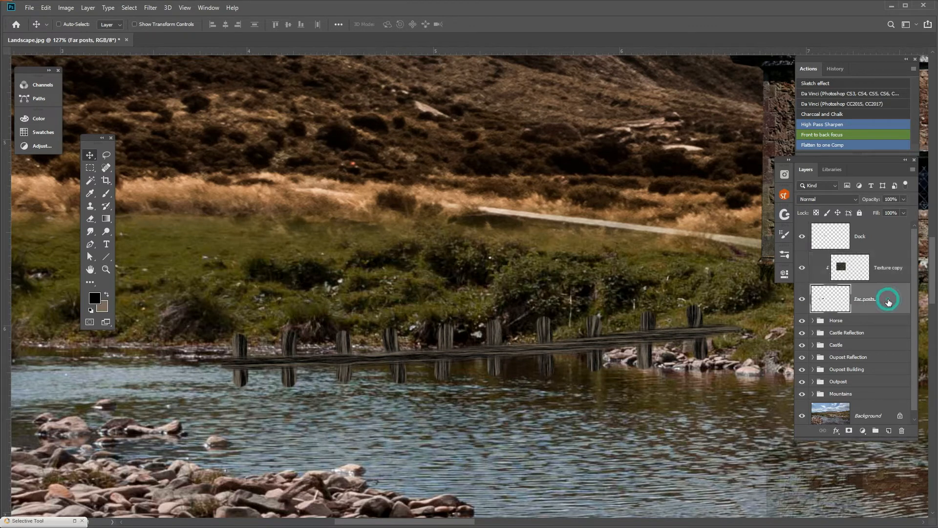
left_click(840, 257)
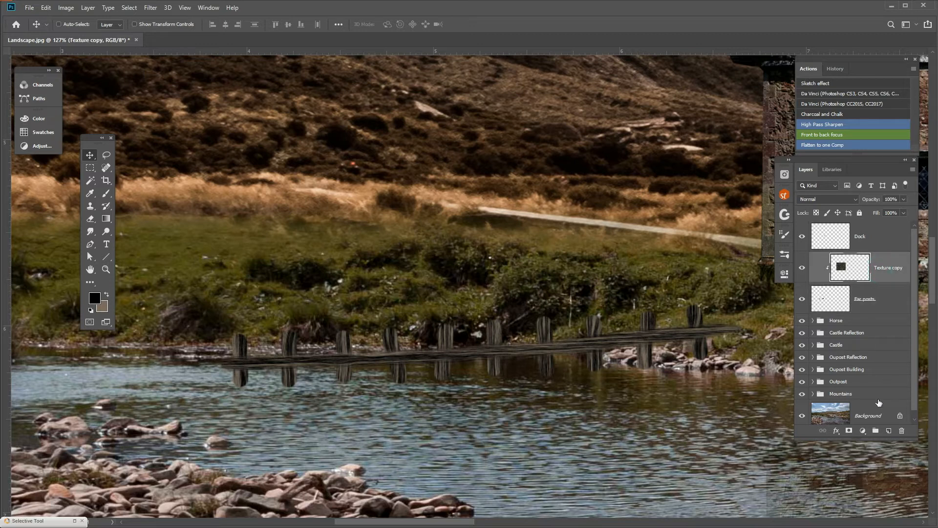
left_click(887, 432)
double_click(864, 268)
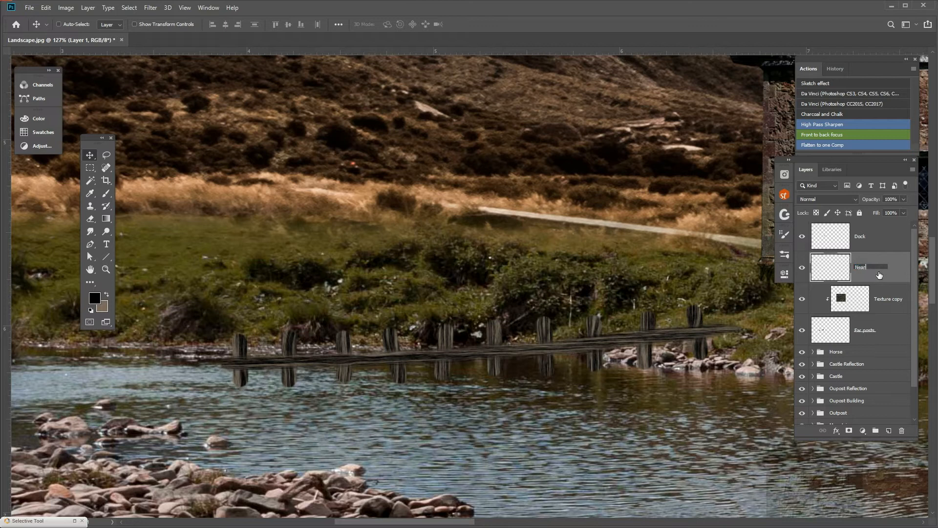
type("Near Posts")
key("Return")
Step: Brush ten short black vertical posts across the dock plank on the Near Posts layer, each just right of a far post
left_click(105, 193)
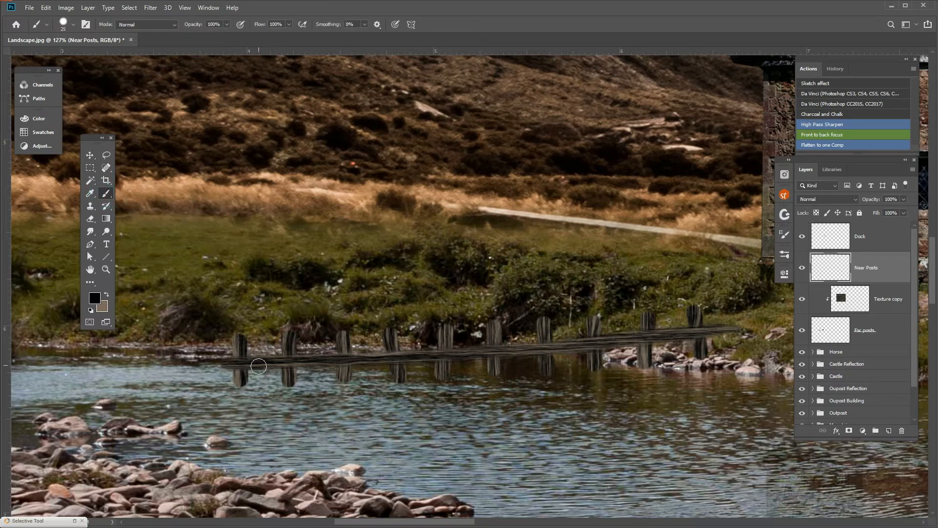
key("bracketleft")
left_click_drag(252, 346, 250, 388)
left_click_drag(304, 341, 304, 397)
left_click_drag(361, 345, 361, 394)
left_click_drag(409, 336, 410, 392)
left_click_drag(457, 334, 457, 397)
mouse_move(504, 343)
left_mouse_down()
mouse_move(503, 333)
mouse_move(504, 388)
left_mouse_up()
left_click_drag(555, 328, 557, 394)
left_click_drag(604, 325, 609, 394)
left_click_drag(660, 321, 659, 392)
left_click_drag(716, 316, 717, 377)
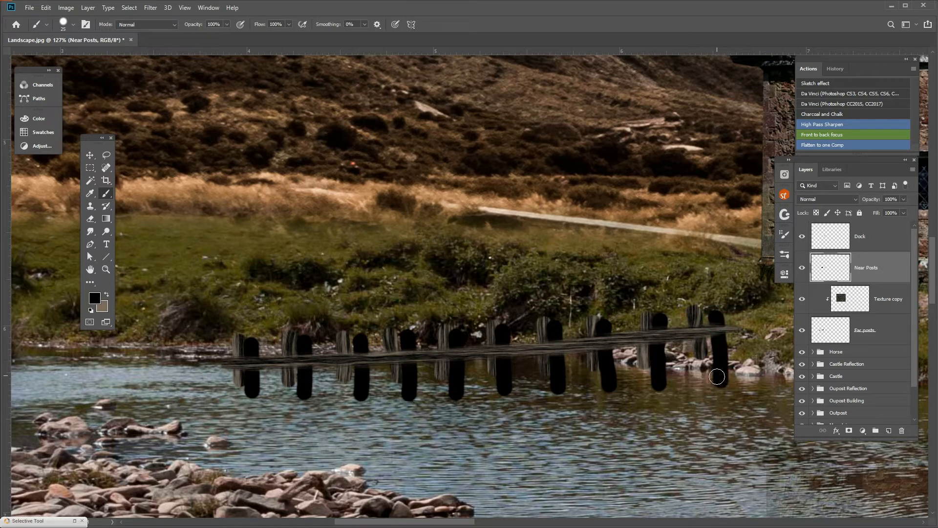
Step: Duplicate Texture copy directly above Near Posts and clip the duplicate to that layer with a clipping mask
scroll(687, 324, "down", 2)
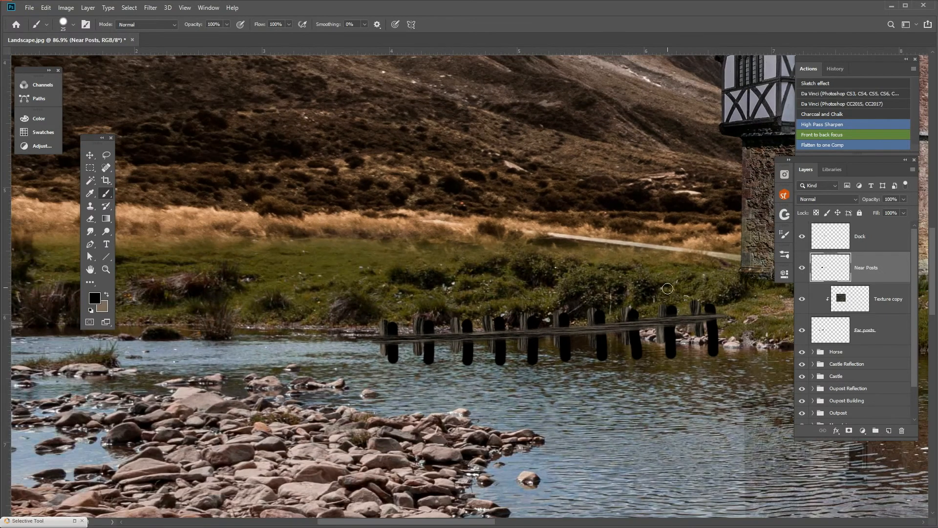
left_click_drag(679, 284, 591, 281)
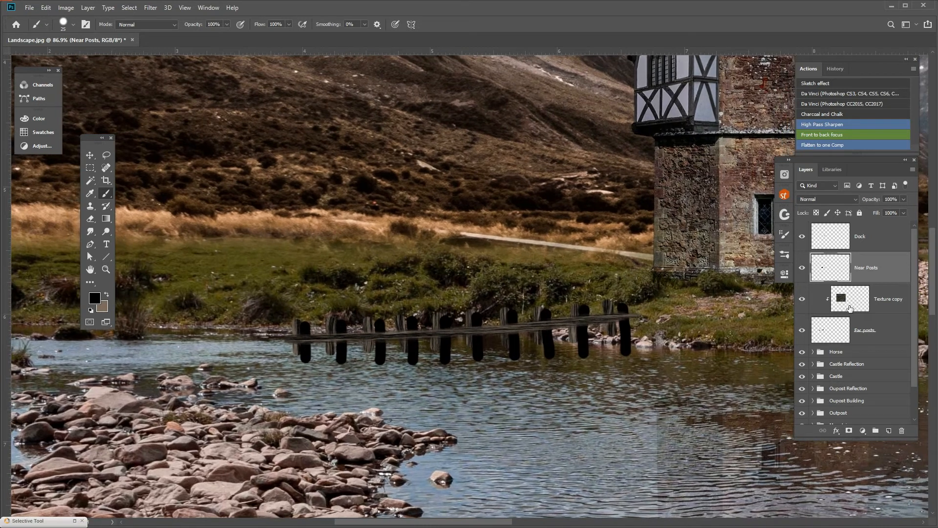
left_click_drag(896, 304, 820, 256)
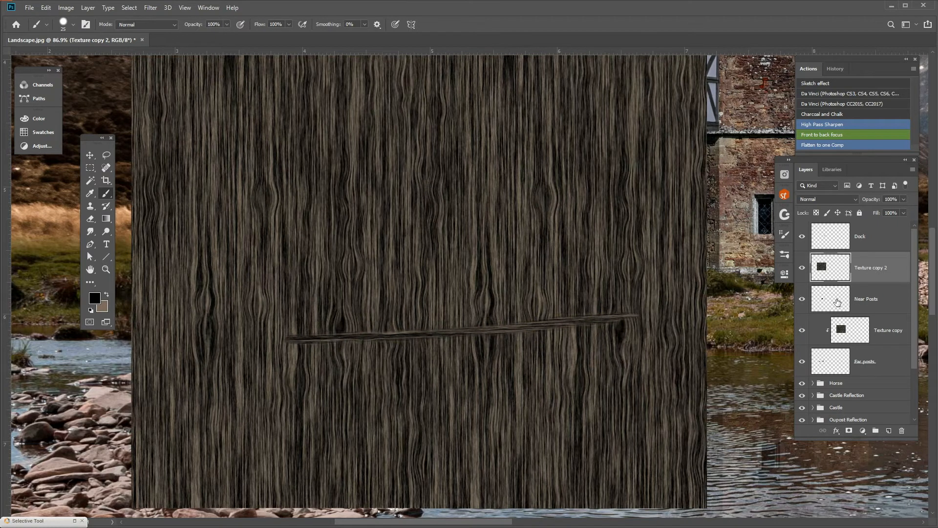
right_click(858, 276)
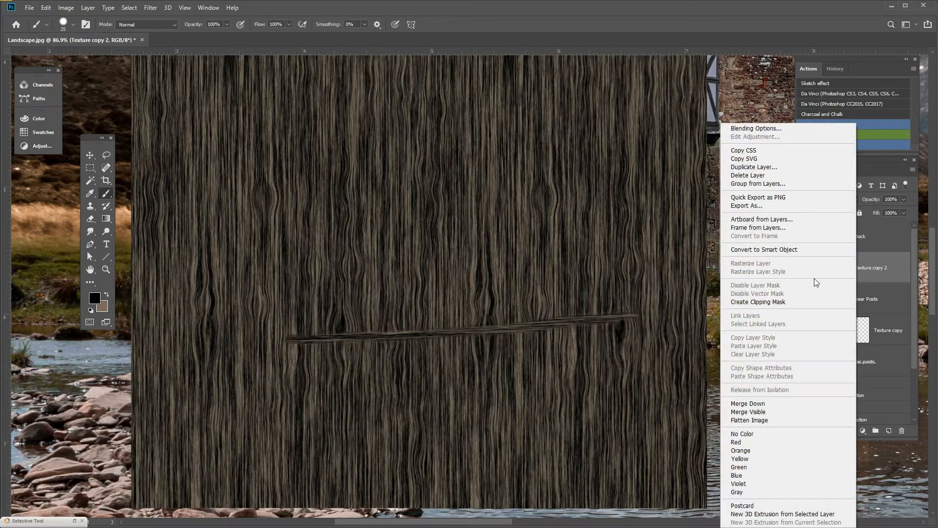
left_click(770, 302)
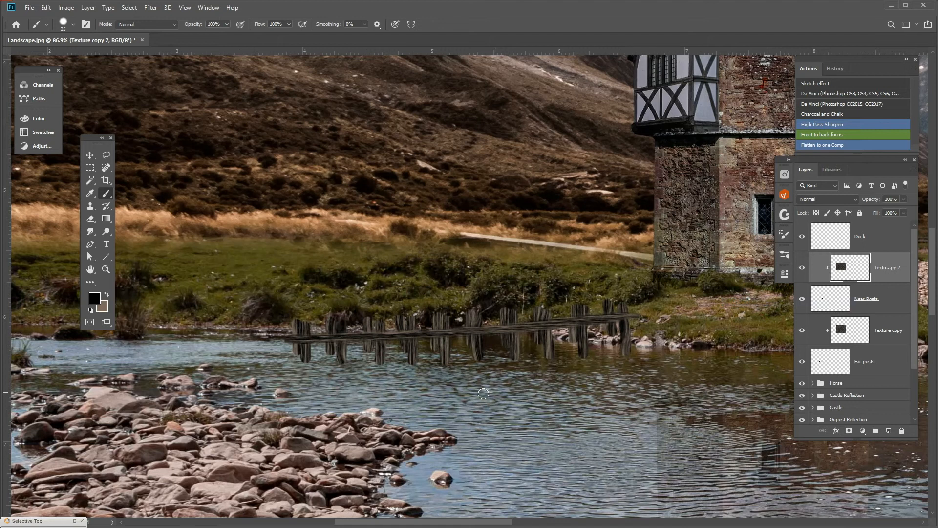
Step: Shift the clipped wood grain of Texture copy 2 slightly right within the near post shapes
scroll(441, 313, "up", 2)
scroll(442, 312, "up", 1)
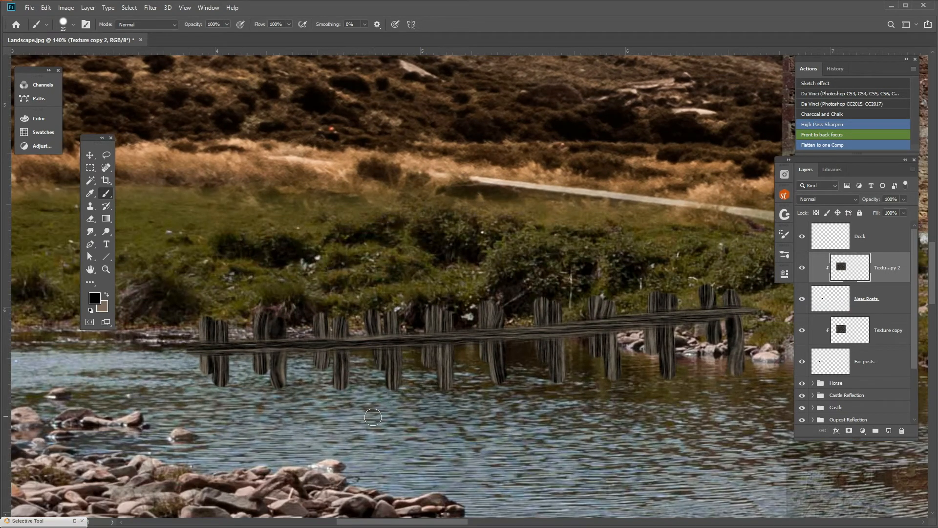
key("v")
left_click_drag(616, 367, 635, 367)
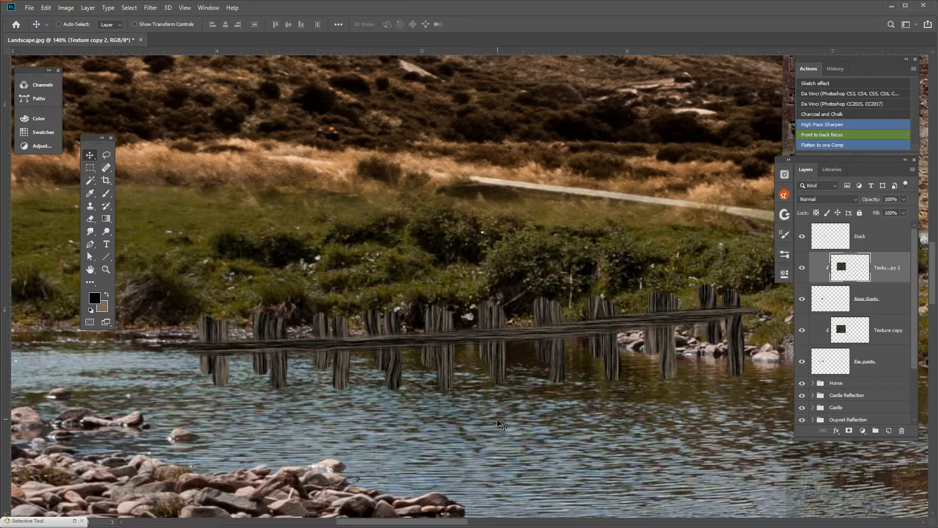
Step: Merge Texture copy 2 and Near Posts into one layer
left_click(826, 326, "alt")
left_click(892, 299, "shift")
right_click(892, 299)
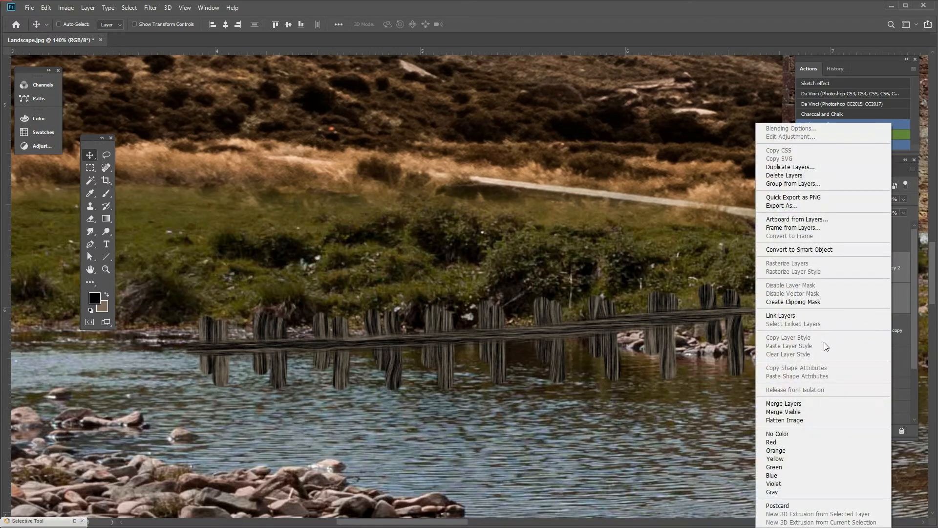
left_click(800, 404)
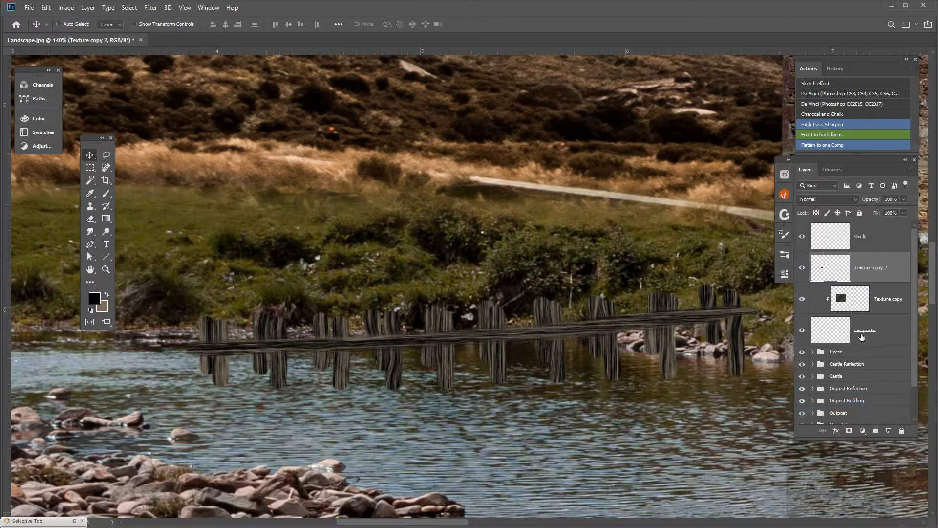
Step: Merge Texture copy and Far posts into one layer
left_click(889, 327)
left_click(888, 305, "shift")
right_click(887, 310)
left_click(800, 404)
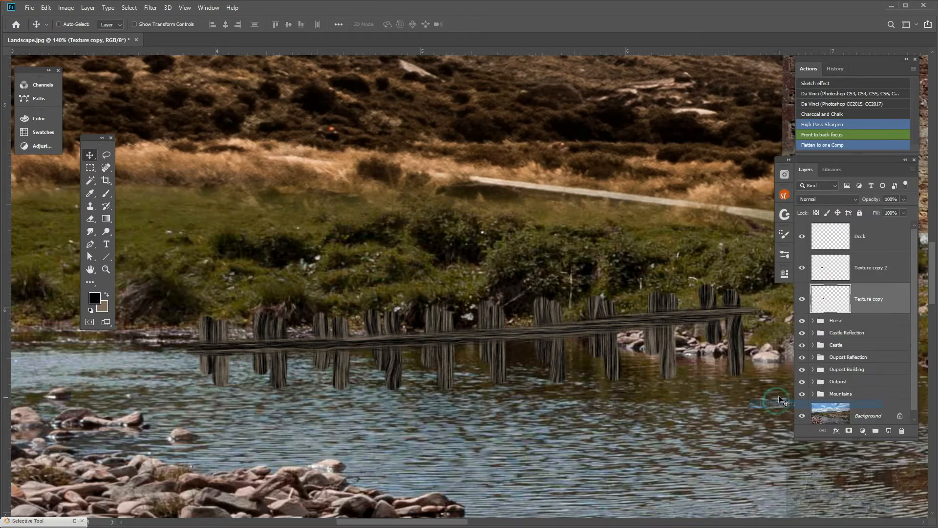
Step: Rename the merged Texture copy 2 layer as Near and the merged Texture copy layer as Far
left_click(803, 267)
left_click(802, 268)
double_click(872, 267)
type("Near")
key("Return")
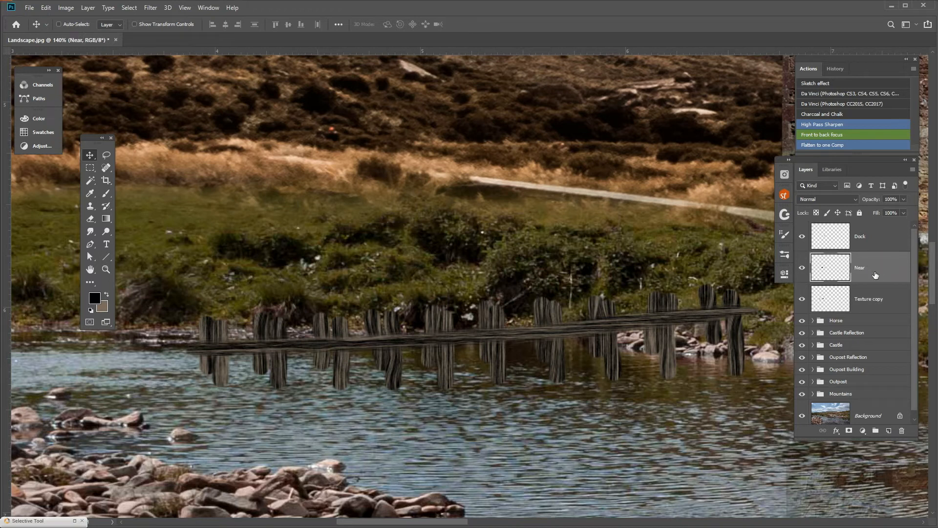
double_click(873, 299)
type("Fa")
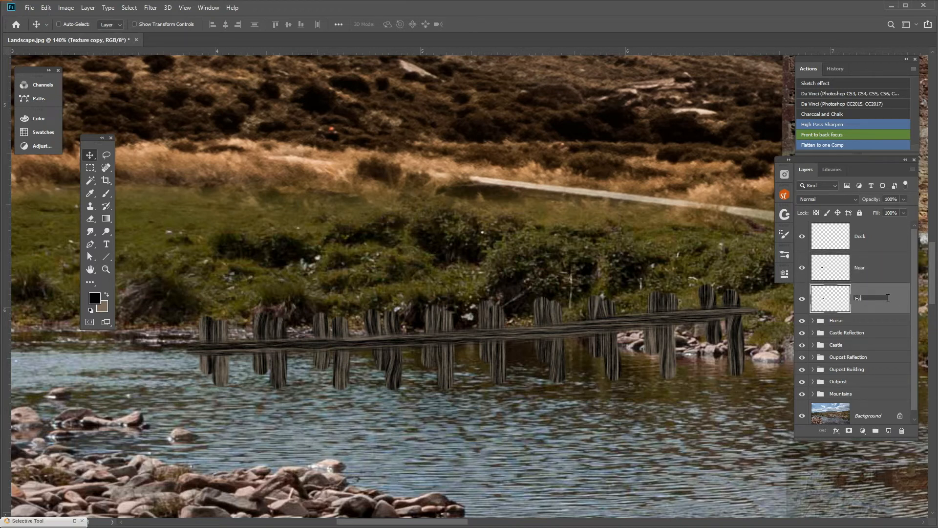
type("r")
key("Return")
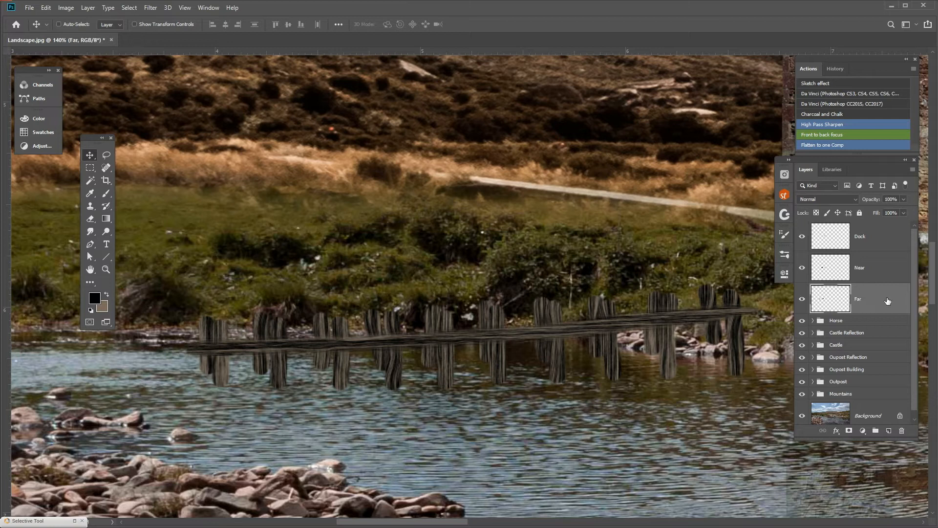
Step: Darken the far posts above and below the plank on the Far layer using the Burn tool with a 30 px brush
left_click(871, 274)
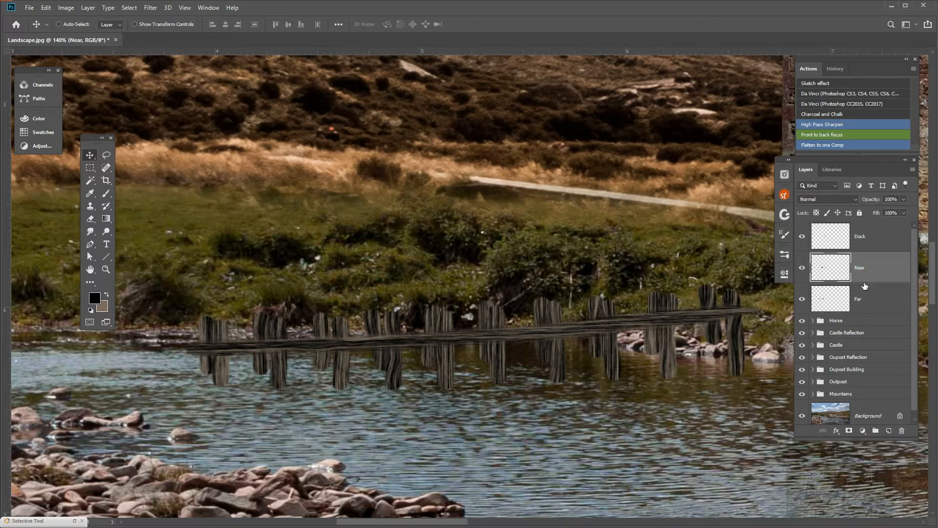
left_click(862, 302)
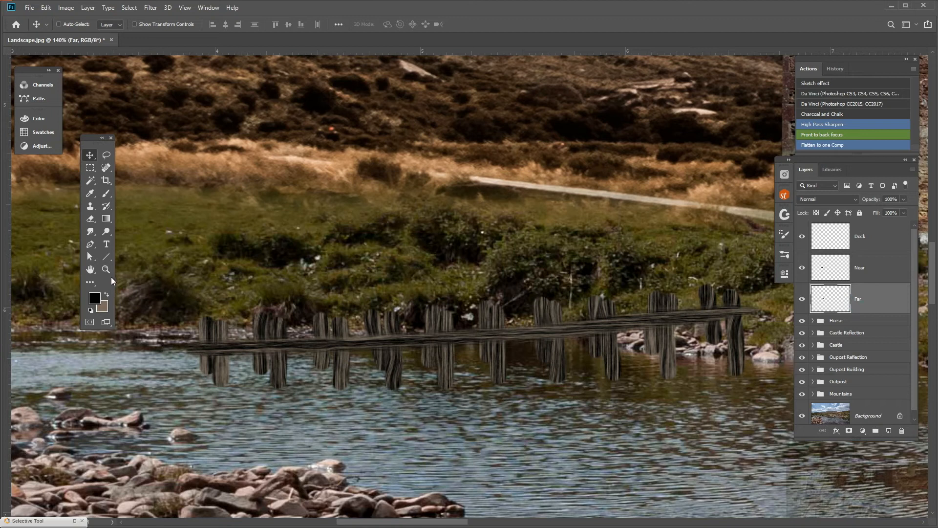
left_click(106, 231)
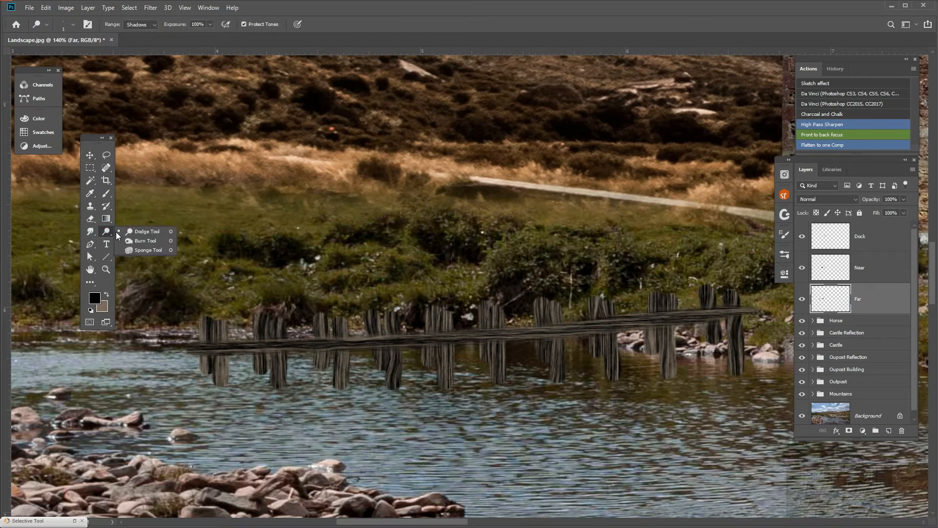
left_click(128, 241)
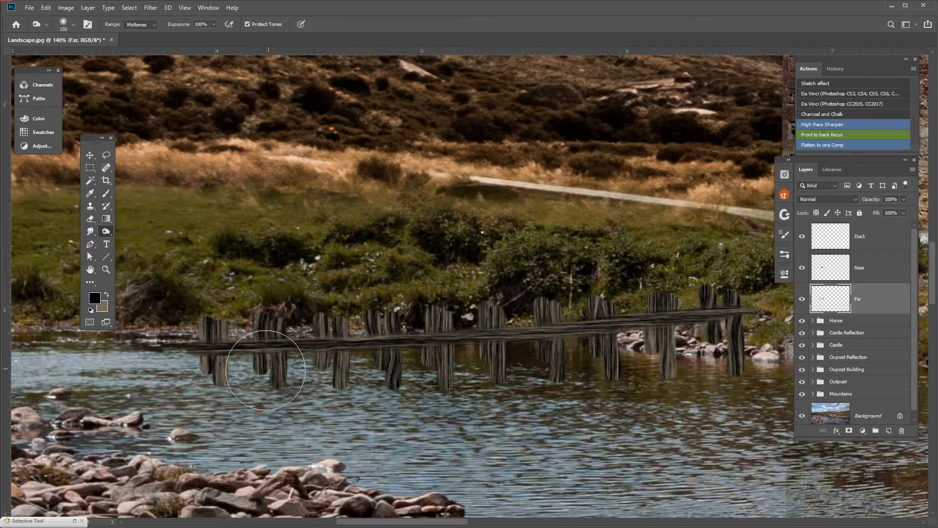
key("bracketleft")
key("bracketleft")
key("bracketleft")
key("bracketleft")
key("bracketleft")
left_click(105, 233)
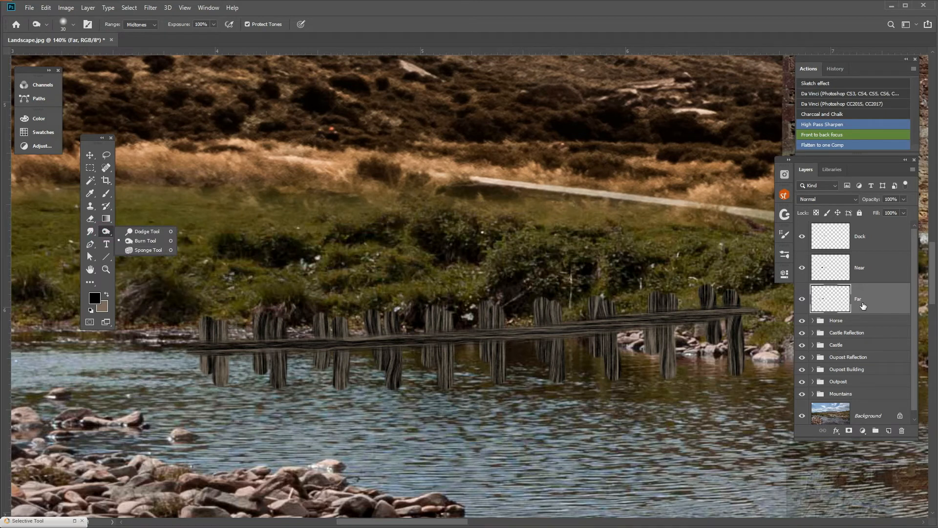
left_click(863, 305)
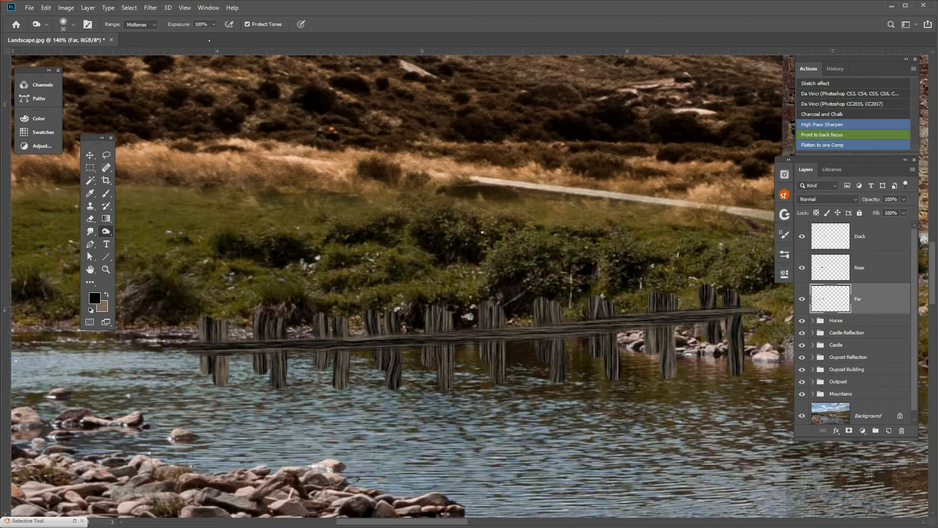
mouse_move(212, 368)
left_mouse_down()
mouse_move(208, 340)
mouse_move(211, 393)
mouse_move(259, 433)
mouse_move(210, 369)
left_mouse_up()
left_click(207, 365)
left_click(261, 365)
mouse_move(266, 376)
left_mouse_down()
mouse_move(261, 356)
mouse_move(262, 404)
mouse_move(253, 316)
left_mouse_up()
left_click(258, 366)
left_click(320, 366)
left_click_drag(321, 369, 323, 373)
left_click_drag(314, 341, 311, 316)
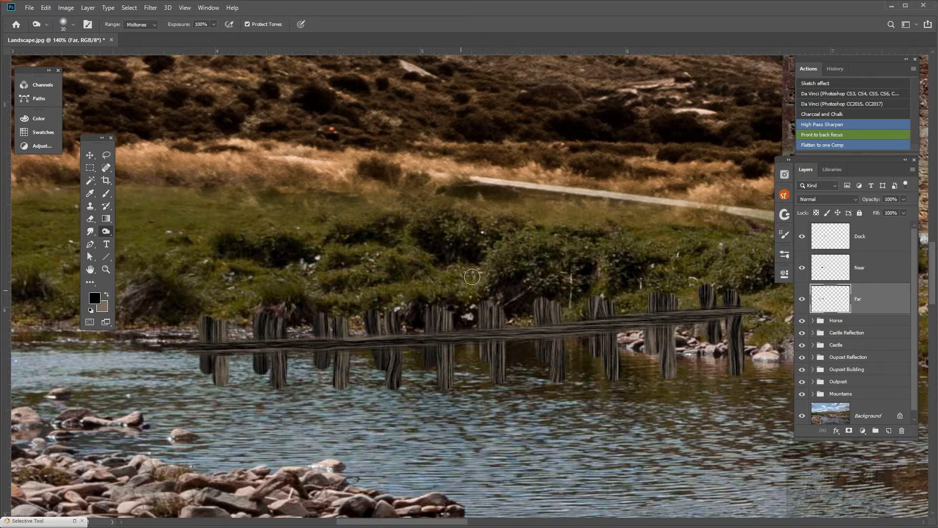
left_click_drag(423, 363, 425, 369)
mouse_move(483, 354)
left_mouse_down()
mouse_move(483, 376)
mouse_move(480, 301)
mouse_move(480, 335)
left_mouse_up()
left_click(484, 354)
left_click_drag(540, 351, 539, 370)
left_click_drag(535, 299, 537, 333)
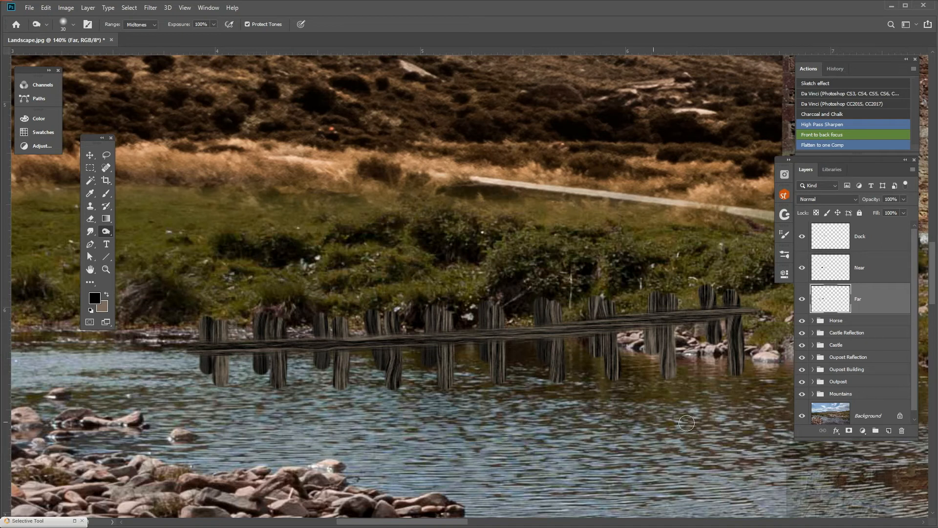
scroll(716, 422, "up", 1)
left_click_drag(568, 334, 561, 325)
left_click_drag(559, 284, 564, 268)
left_click_drag(564, 338, 565, 397)
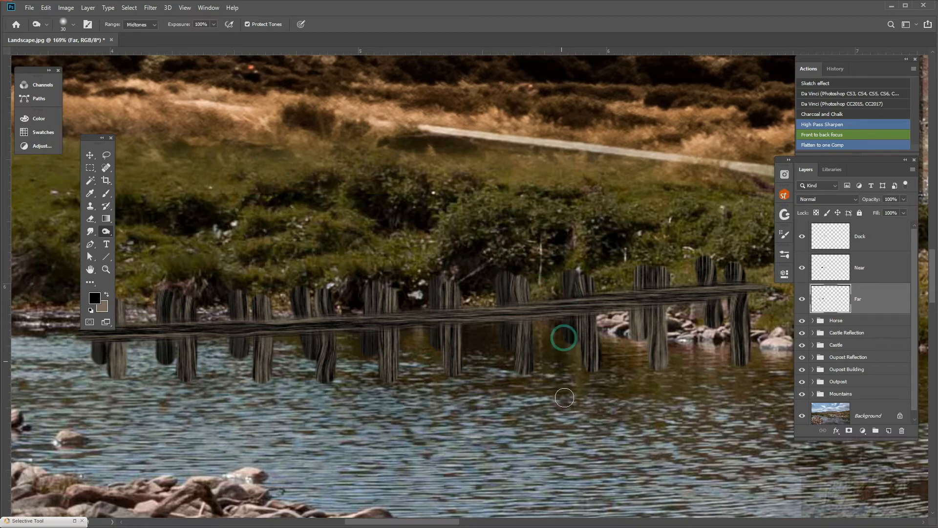
left_click_drag(578, 340, 579, 370)
left_click(574, 294)
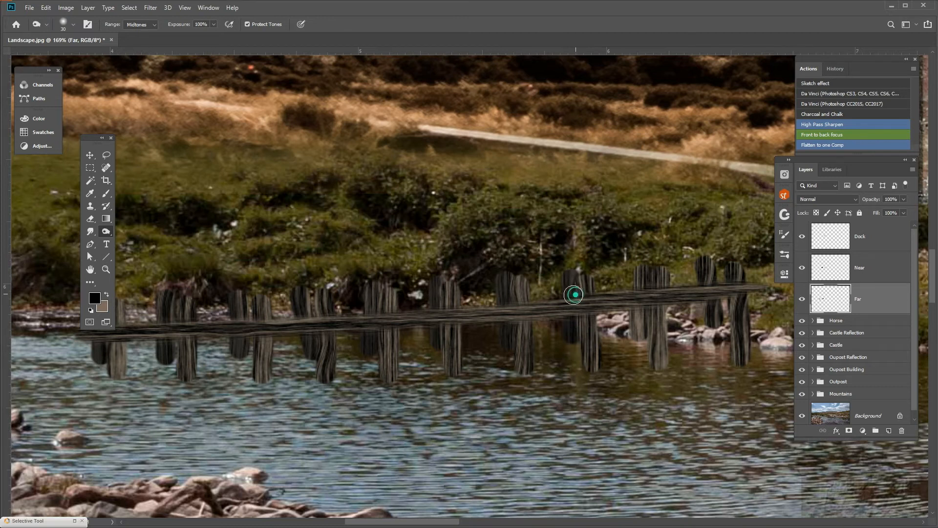
mouse_move(635, 327)
left_mouse_down()
mouse_move(631, 313)
mouse_move(629, 339)
left_mouse_up()
mouse_move(628, 276)
left_mouse_down()
mouse_move(630, 292)
mouse_move(635, 271)
mouse_move(634, 282)
left_mouse_up()
mouse_move(634, 283)
left_mouse_down()
mouse_move(633, 258)
mouse_move(632, 273)
left_mouse_up()
mouse_move(626, 339)
left_mouse_down()
mouse_move(629, 316)
mouse_move(626, 340)
left_mouse_up()
left_click(626, 303)
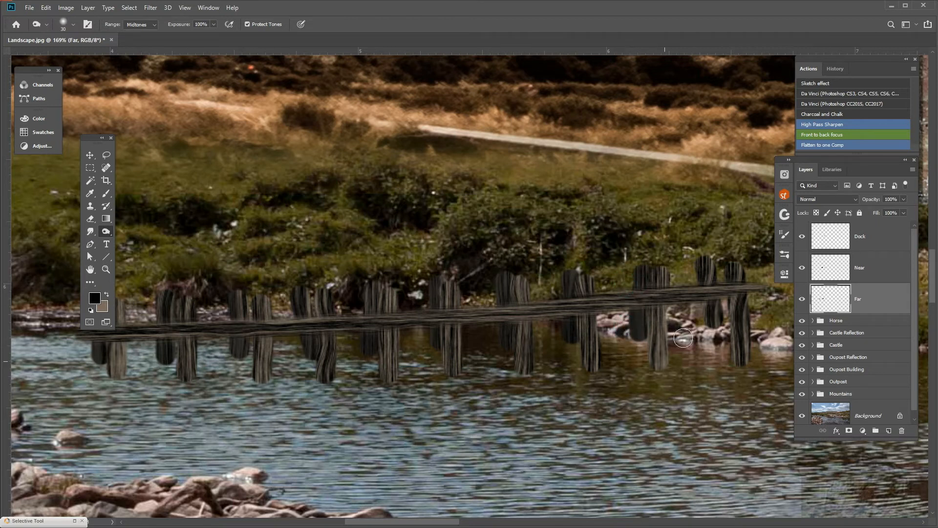
mouse_move(702, 321)
left_mouse_down()
mouse_move(707, 308)
mouse_move(712, 335)
mouse_move(711, 313)
mouse_move(704, 334)
left_mouse_up()
mouse_move(694, 278)
left_mouse_down()
mouse_move(696, 263)
mouse_move(694, 286)
mouse_move(695, 257)
mouse_move(704, 274)
mouse_move(696, 287)
mouse_move(699, 264)
left_mouse_up()
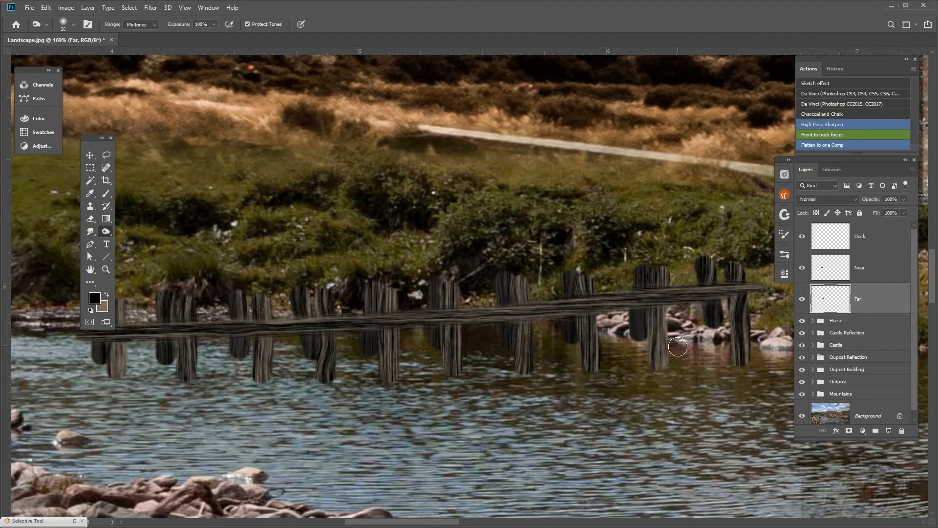
Step: Darken the near posts above and below the plank on the Near layer using the Burn tool with a 15 px brush
scroll(678, 347, "down", 3)
scroll(669, 359, "up", 1)
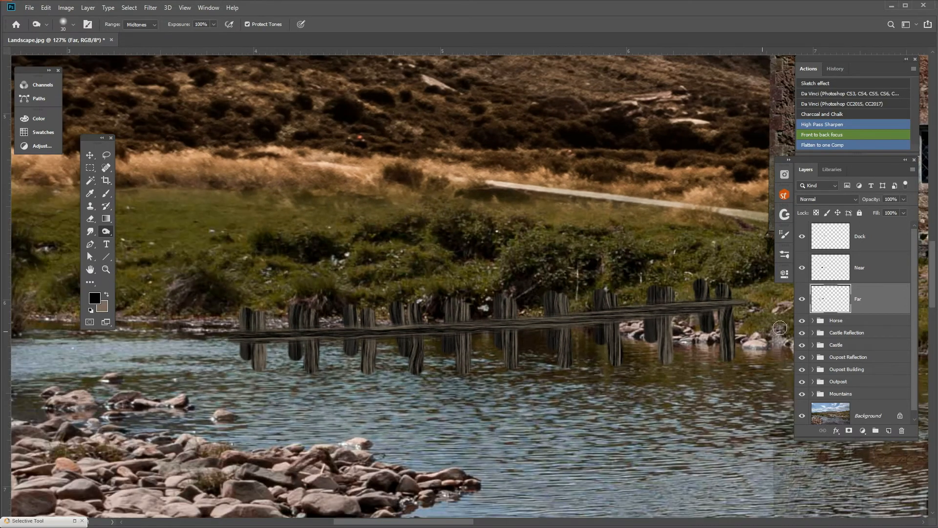
left_click(871, 269)
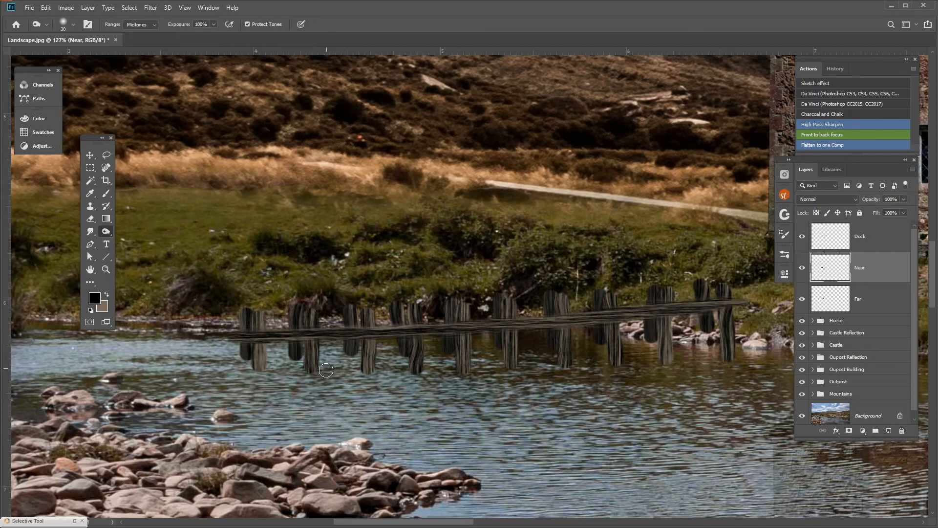
left_click_drag(253, 358, 255, 371)
left_click_drag(252, 323, 254, 336)
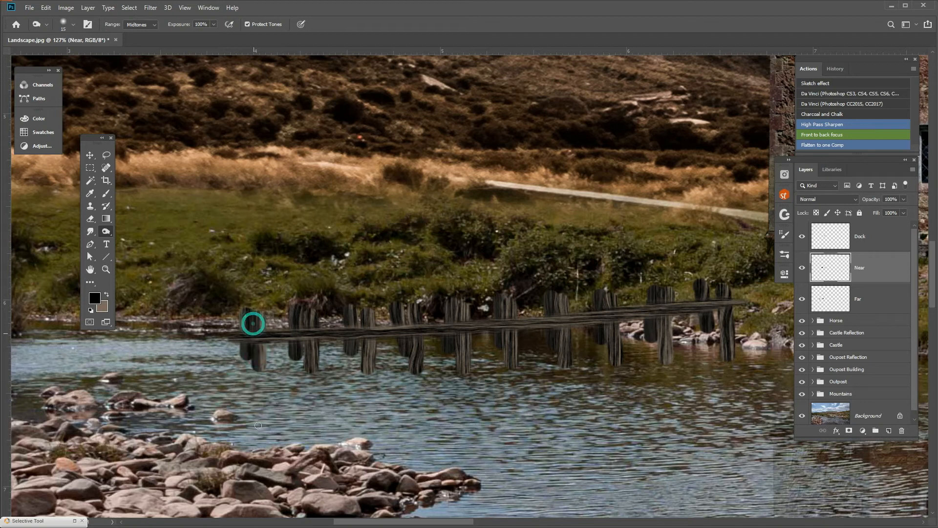
mouse_move(304, 358)
left_mouse_down()
mouse_move(315, 382)
mouse_move(307, 311)
mouse_move(308, 345)
left_mouse_up()
left_click_drag(361, 357, 367, 370)
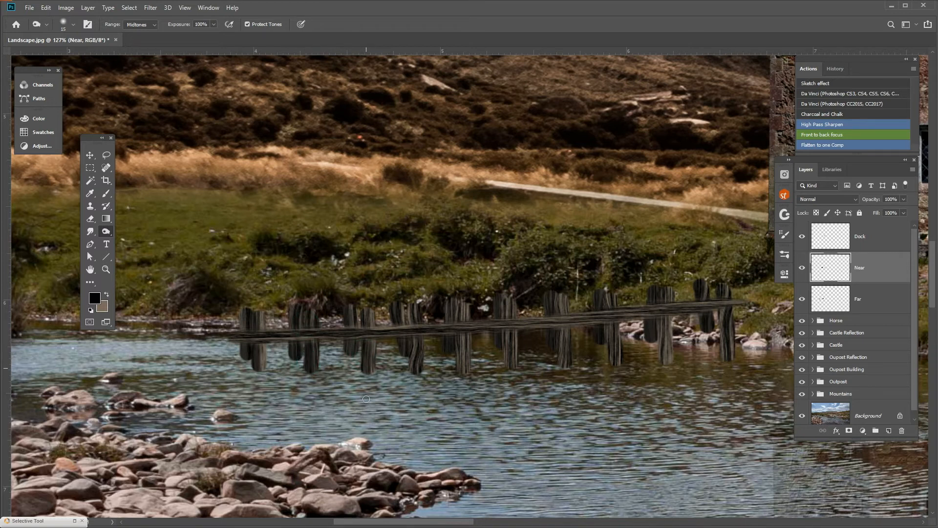
left_click_drag(366, 321, 366, 318)
left_click_drag(412, 348, 410, 366)
mouse_move(406, 316)
left_mouse_down()
mouse_move(409, 333)
mouse_move(409, 304)
left_mouse_up()
mouse_move(411, 358)
left_mouse_down()
mouse_move(412, 368)
mouse_move(454, 353)
mouse_move(459, 365)
mouse_move(459, 344)
mouse_move(460, 367)
mouse_move(457, 356)
left_mouse_up()
left_click(457, 356)
left_click_drag(456, 312, 458, 326)
left_click_drag(510, 345, 505, 369)
left_click_drag(503, 306, 504, 327)
left_click_drag(504, 363, 507, 386)
left_click(558, 348)
left_click_drag(558, 347, 561, 353)
mouse_move(558, 311)
left_mouse_down()
mouse_move(557, 323)
mouse_move(612, 348)
mouse_move(611, 361)
left_mouse_up()
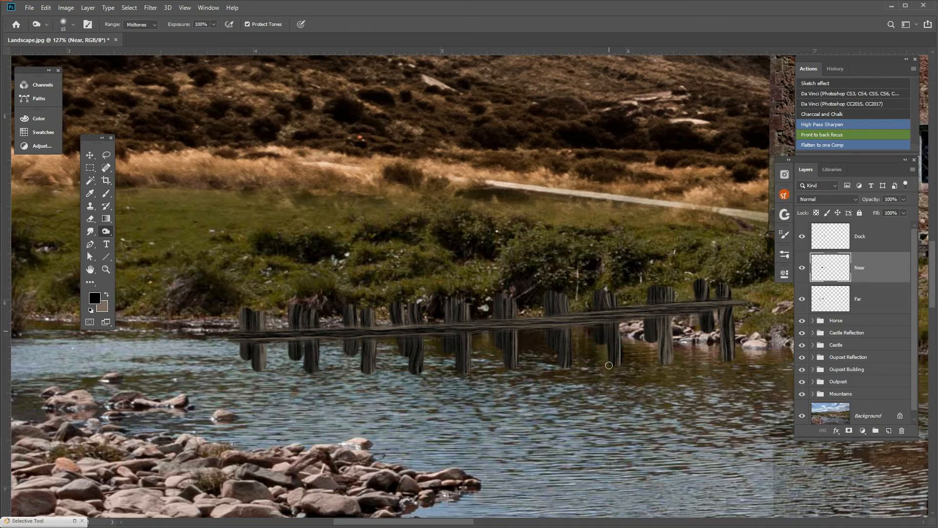
left_click_drag(657, 336, 663, 362)
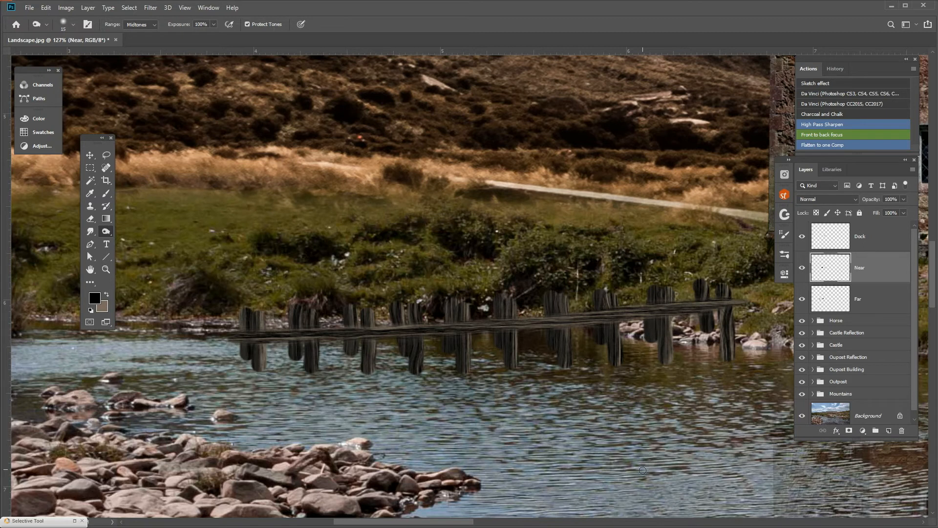
Step: Draw a closed four-point Pen path on the water beneath the dock, spanning the far and near posts, with the Background layer active
scroll(868, 341, "down", 1)
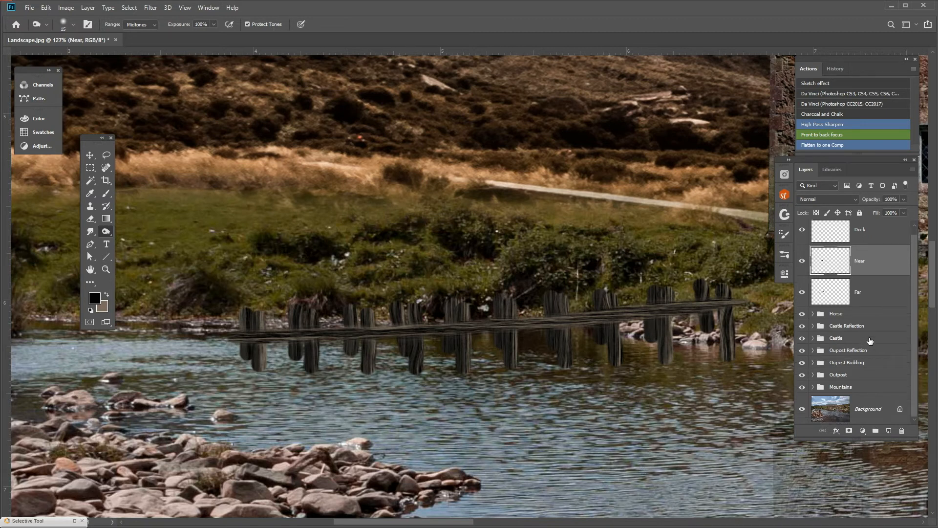
left_click(866, 414)
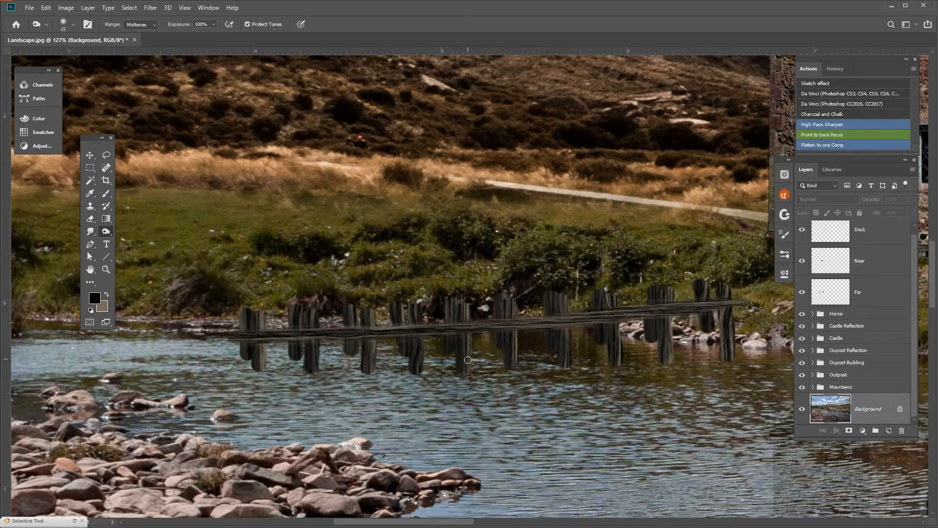
left_click(91, 245)
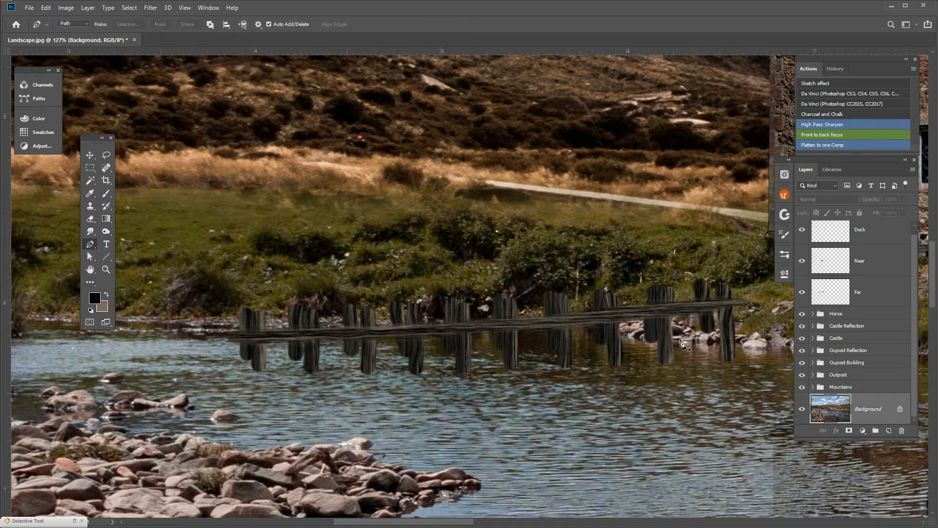
left_click(713, 327)
left_click_drag(236, 352, 258, 374)
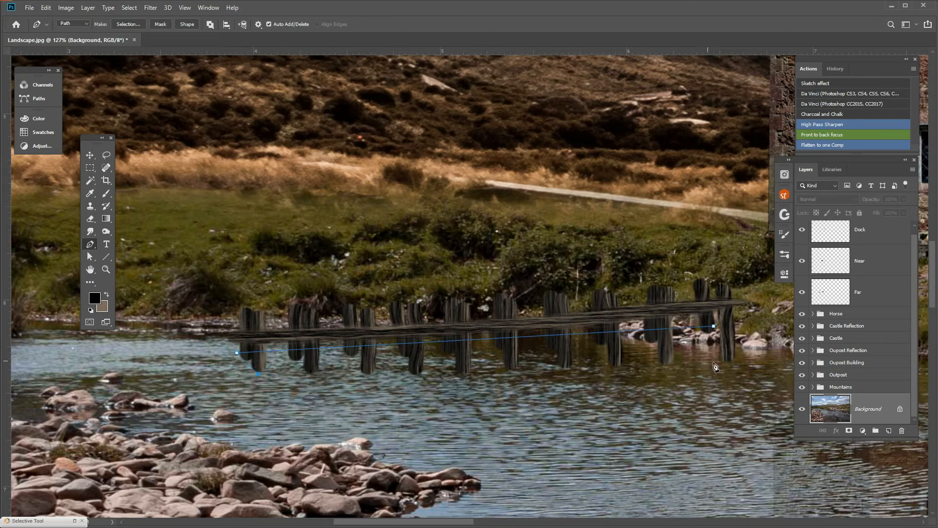
left_click(750, 353)
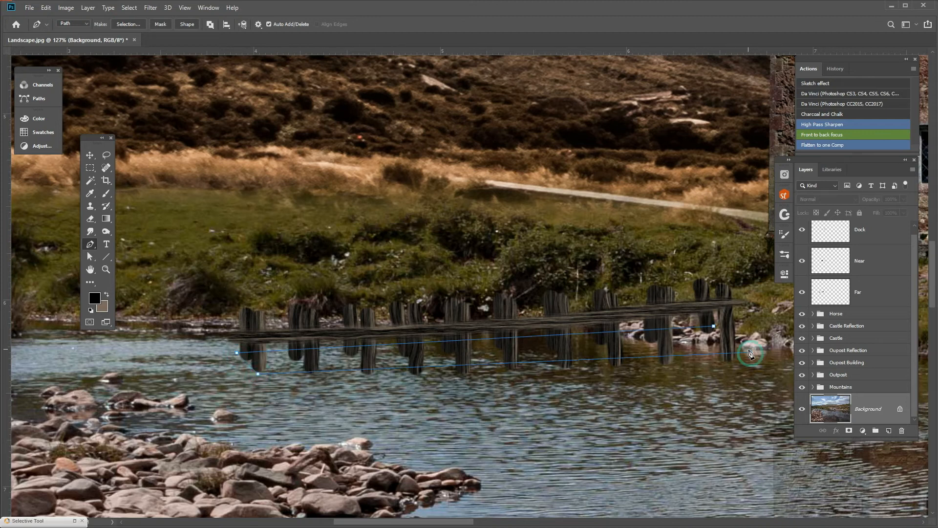
left_click(714, 327)
left_click(714, 328)
Step: Adjust the path's position and corner points to fit the water under the dock and convert it to a selection
key("a")
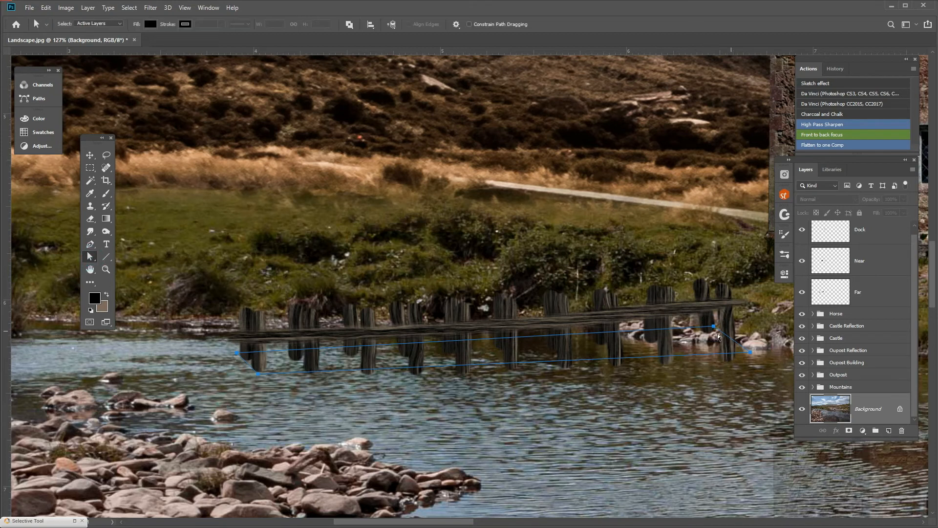
left_click_drag(716, 330, 706, 333)
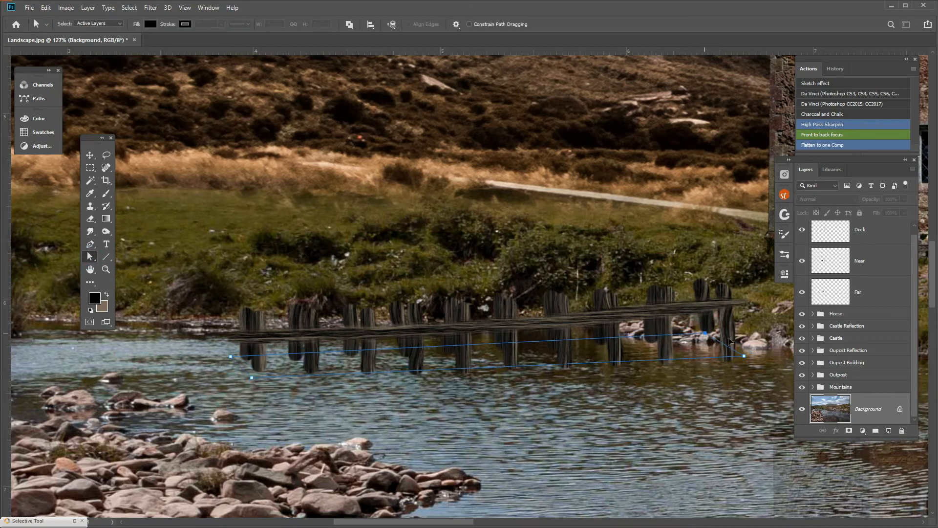
left_click_drag(746, 360, 761, 357)
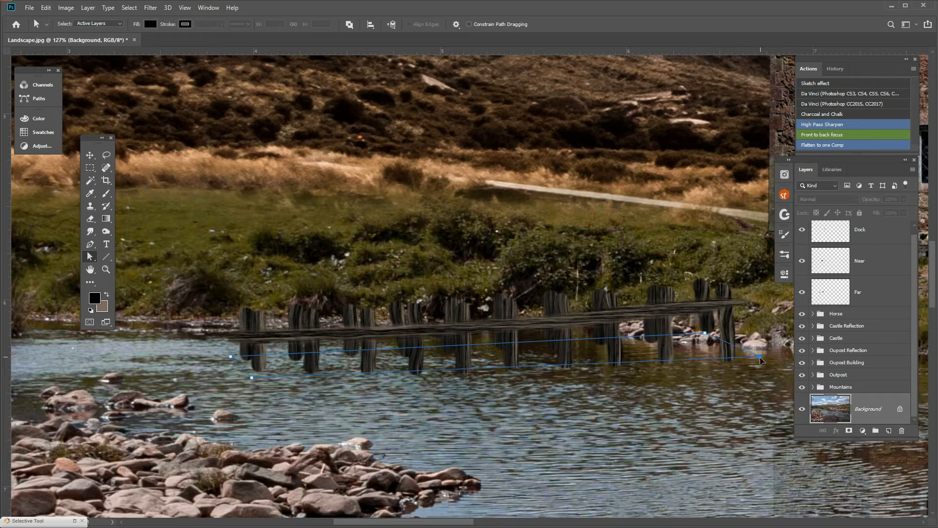
left_click_drag(251, 377, 253, 371)
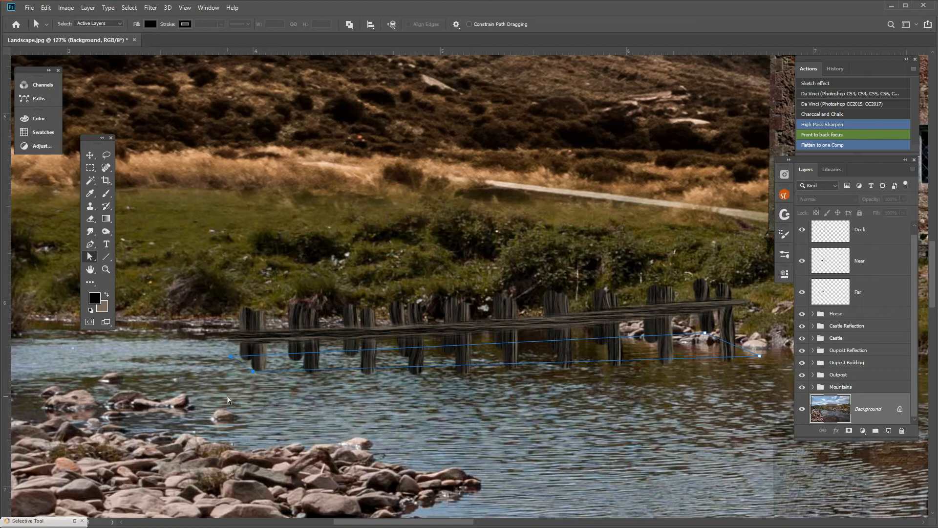
key("ctrl+Return")
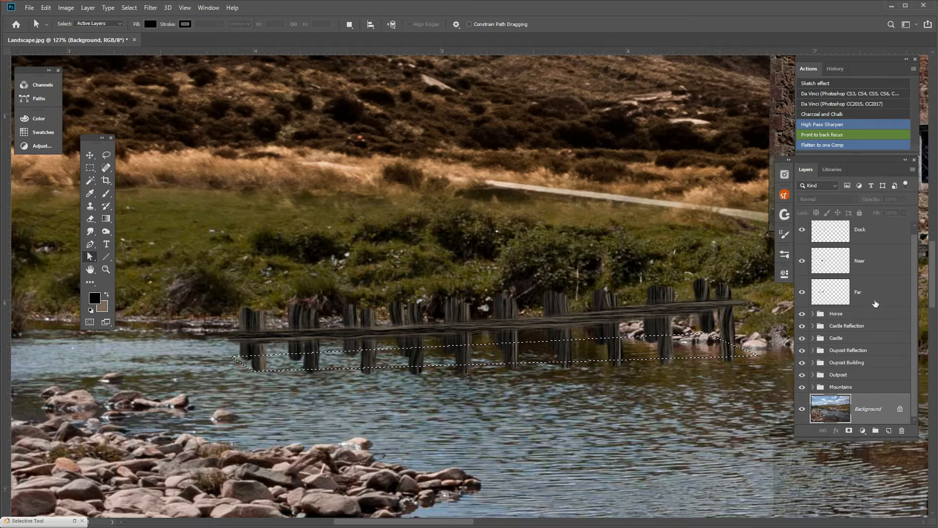
Step: Add a new layer directly above the Horse group and name it Shadow
left_click(875, 313)
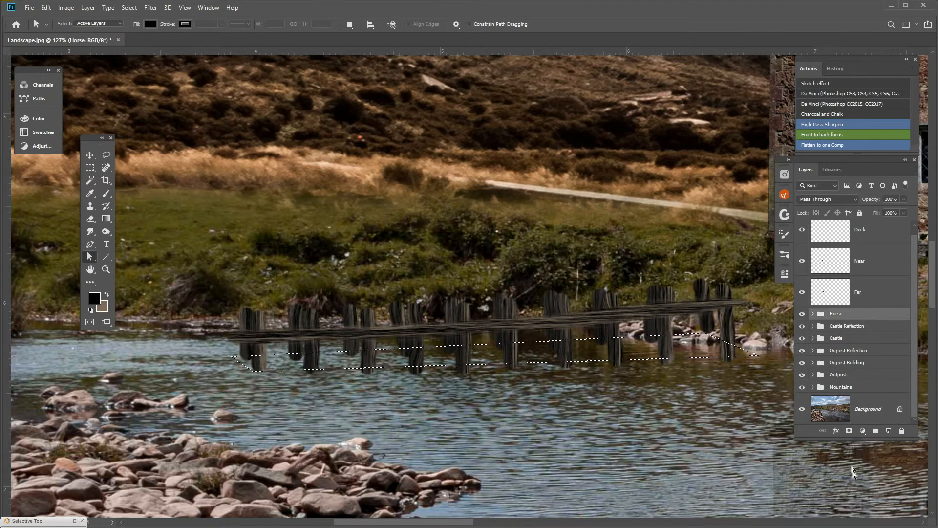
left_click(889, 430)
double_click(865, 330)
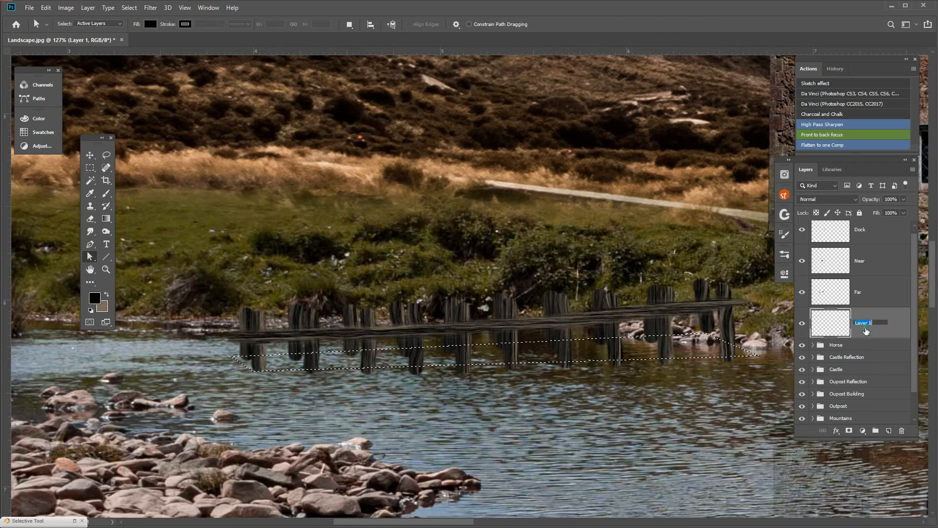
type("Shadow")
key("Return")
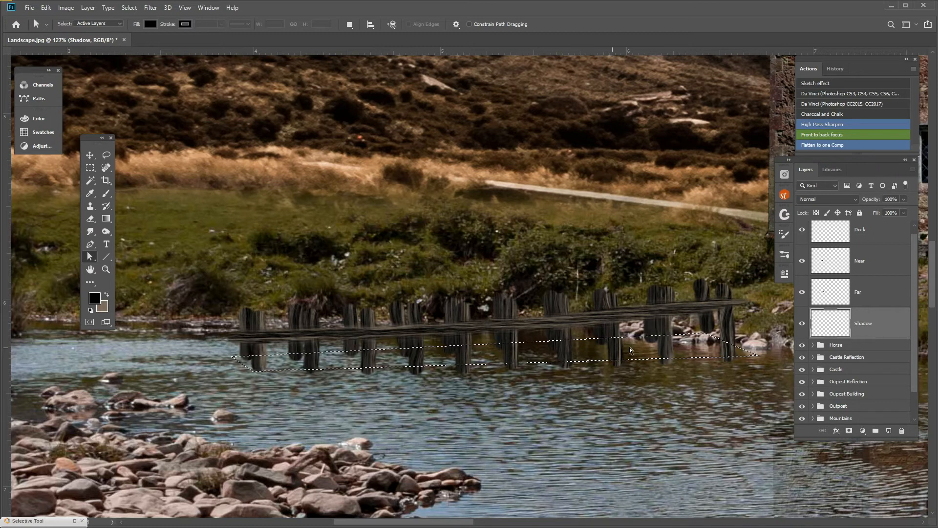
Step: Try filling the unfeathered selection with black using the Paint Bucket on the Shadow layer, and undo the fill
left_click_drag(107, 218, 130, 230)
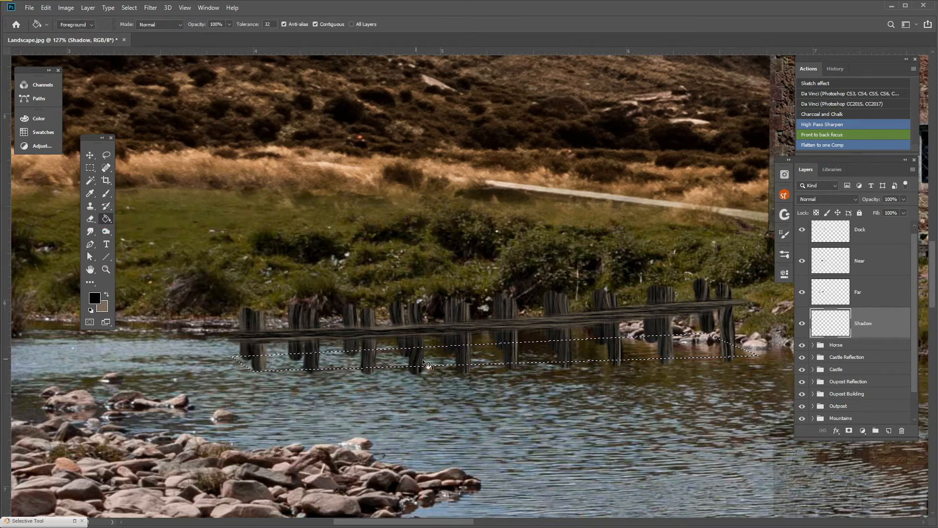
left_click(481, 364)
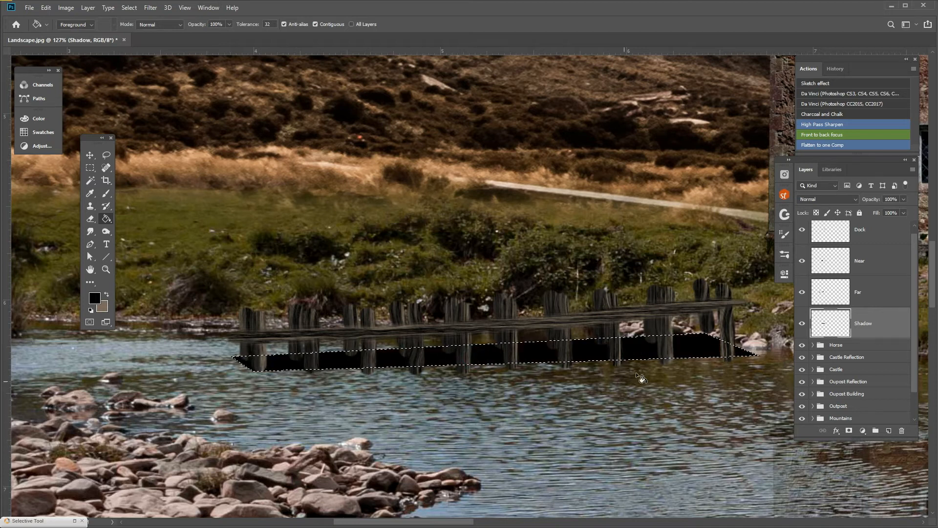
key("ctrl+d")
key("ctrl+z")
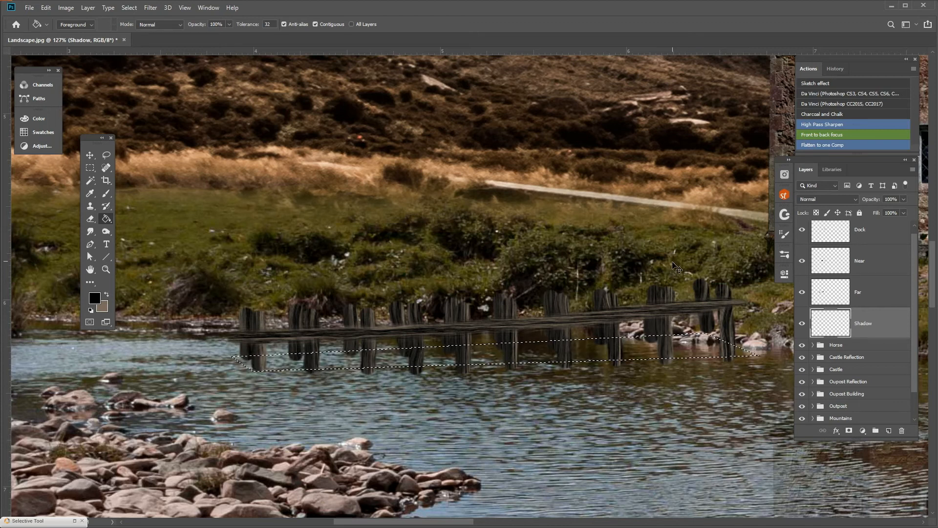
Step: Feather the selection under the dock by 10 pixels
left_click(130, 7)
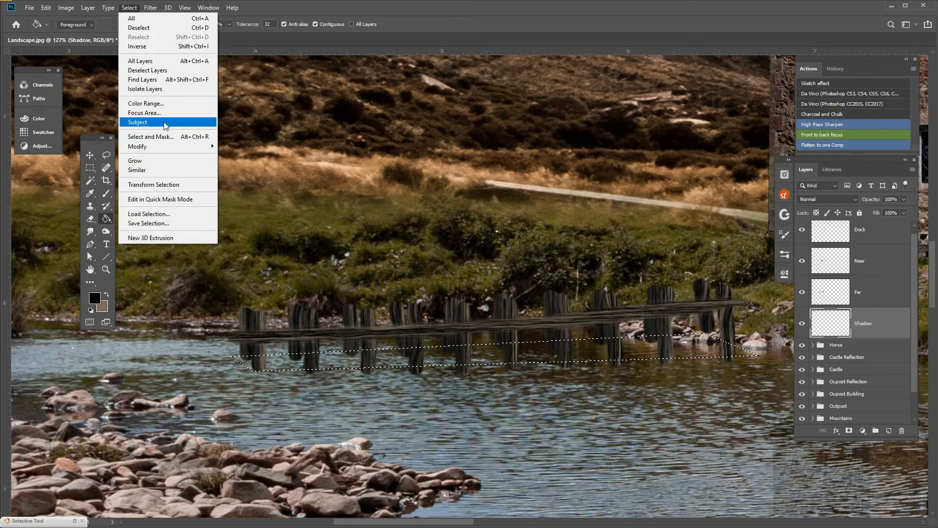
mouse_move(181, 149)
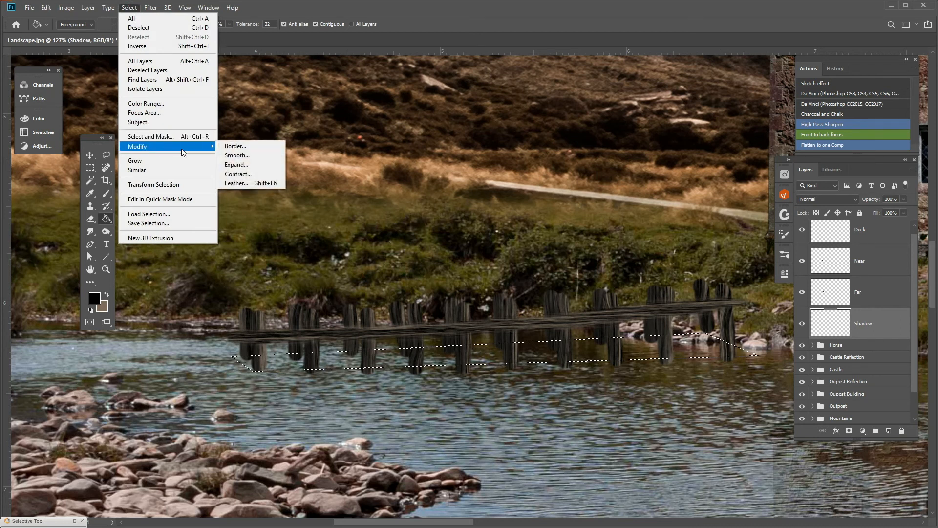
left_click(235, 181)
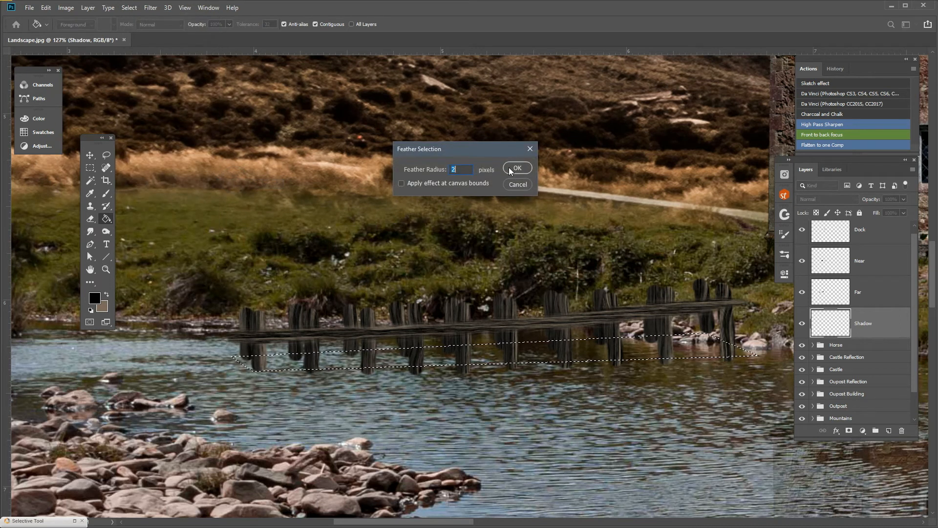
type("10")
left_click(519, 169)
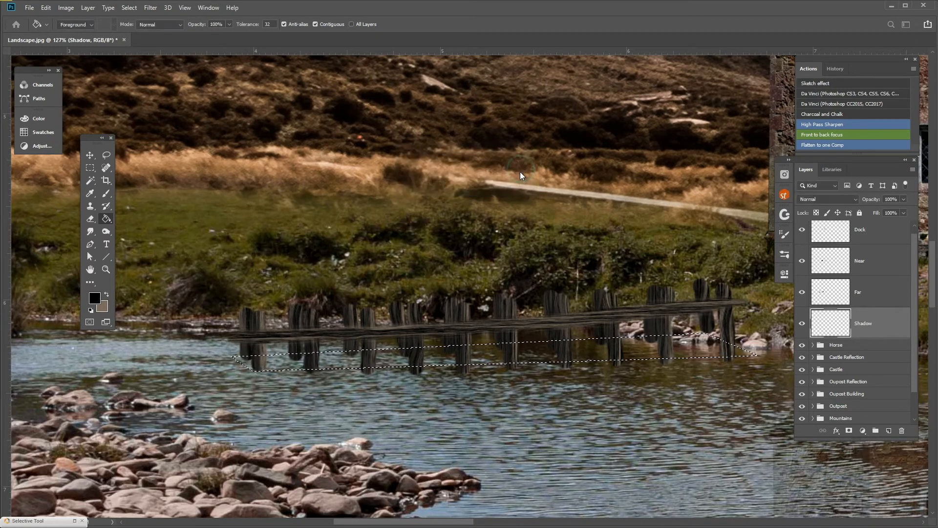
Step: Check the feathered selection in Quick Mask, fill it with black on the Shadow layer, and deselect
key("q")
key("q")
left_click(378, 366)
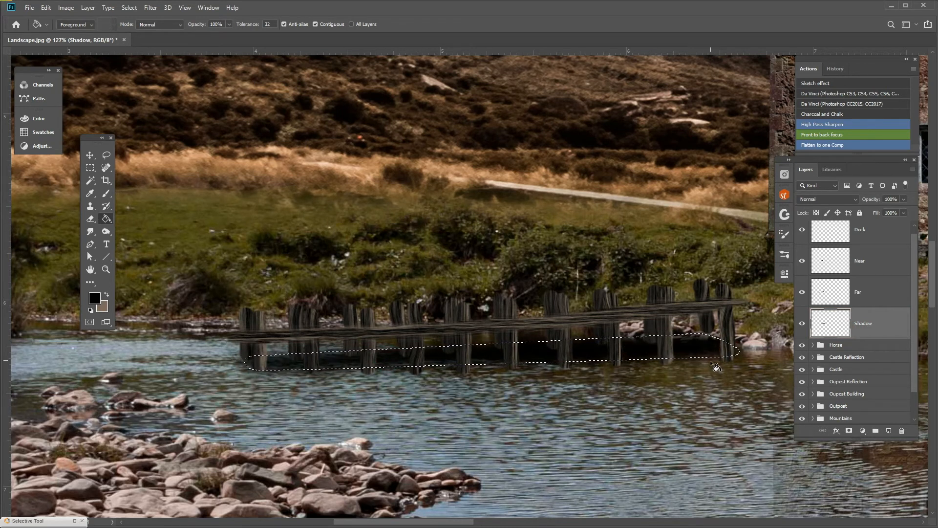
key("ctrl+d")
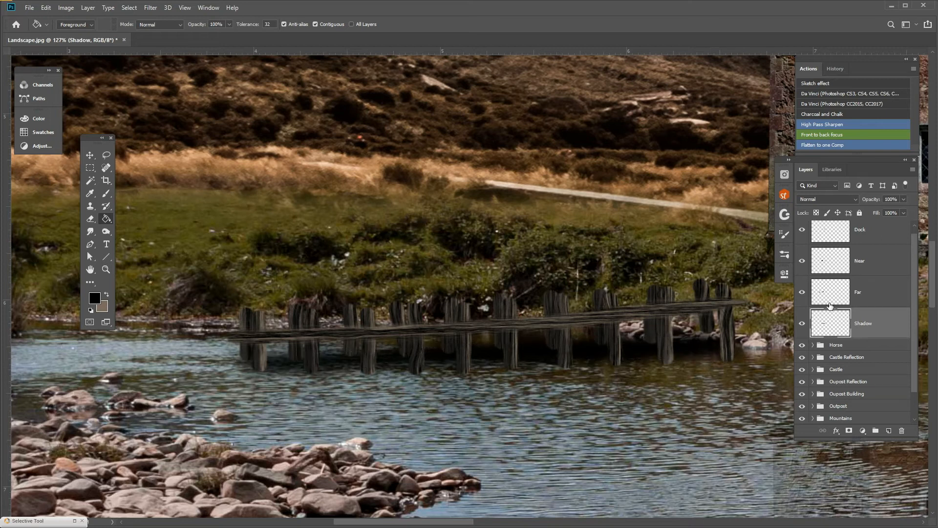
Step: Try 85% opacity on the Shadow layer, compare the dock with the shadow hidden and shown, and set the opacity to 95%
left_click(904, 200)
left_click_drag(902, 215, 899, 216)
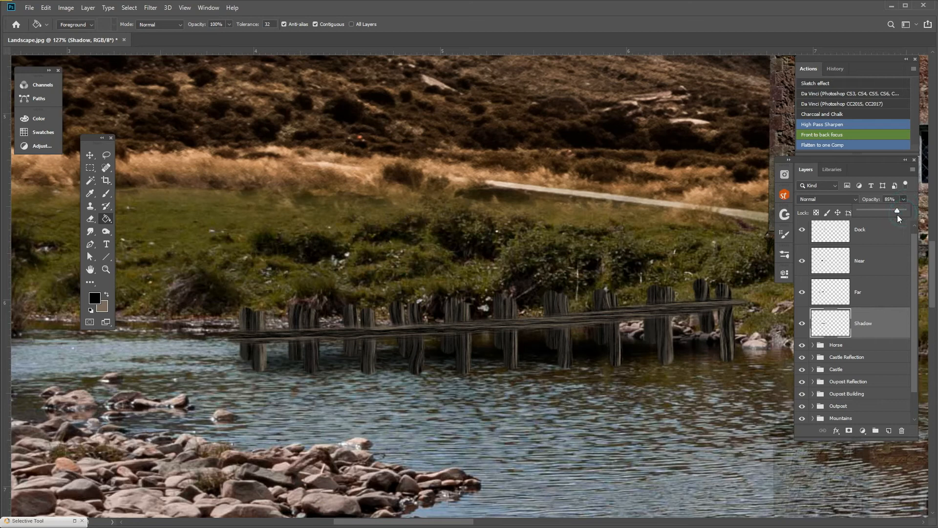
scroll(587, 386, "down", 9)
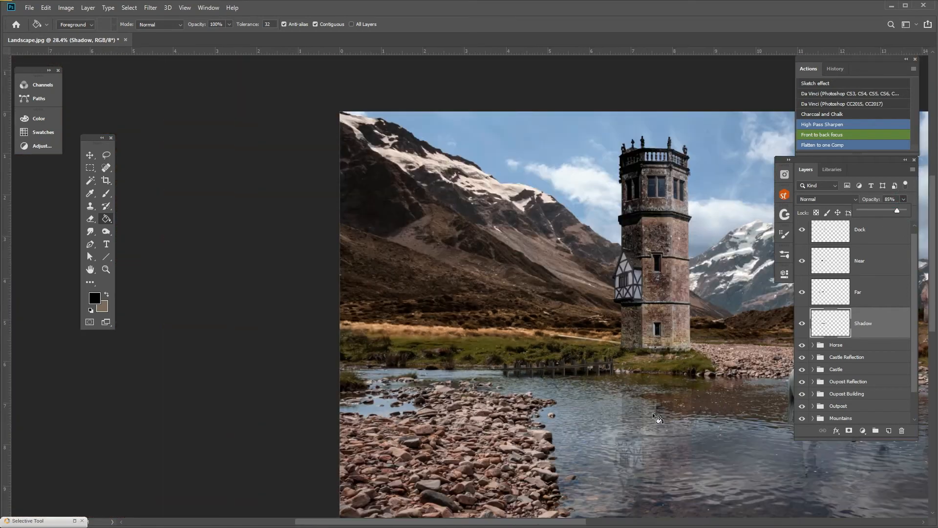
scroll(559, 341, "up", 9)
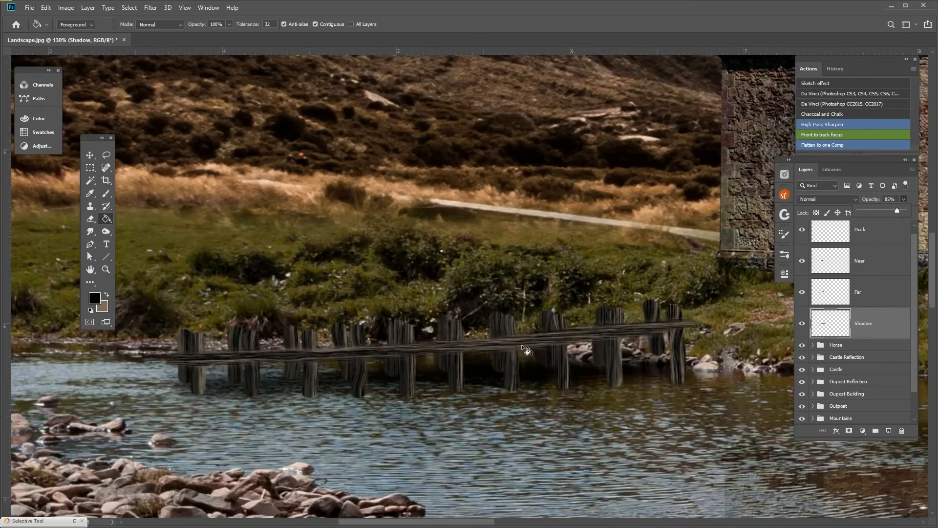
left_click(802, 325)
left_click(803, 324)
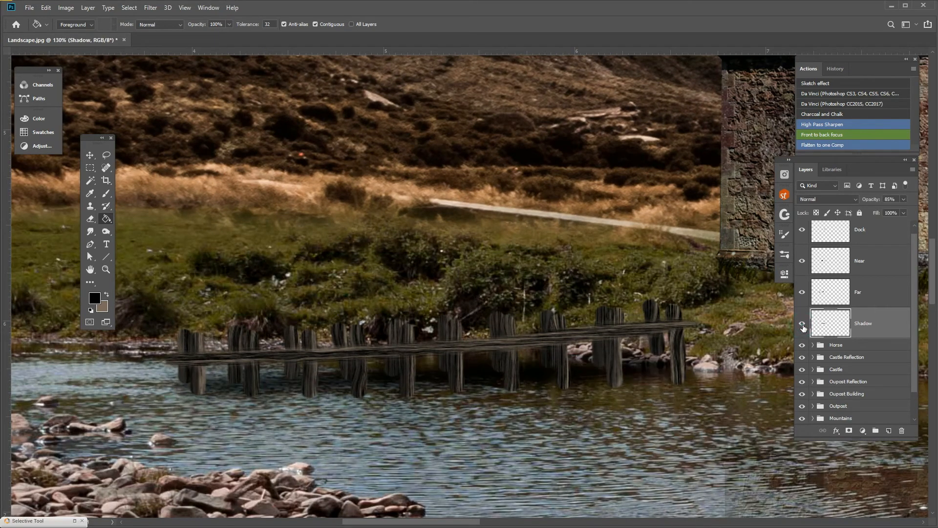
left_click(802, 325)
left_click(802, 324)
left_click(904, 199)
left_click_drag(902, 211, 909, 214)
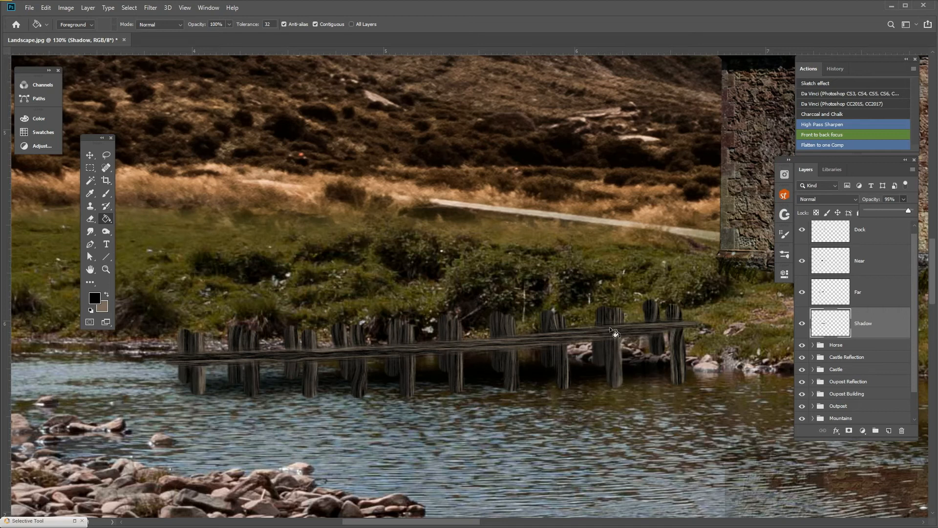
Step: Merge the Dock, Near and Far layers into a single layer, keeping the Shadow layer separate
left_click(870, 294)
left_click(870, 294)
left_click(868, 267, "shift")
left_click(874, 238, "shift")
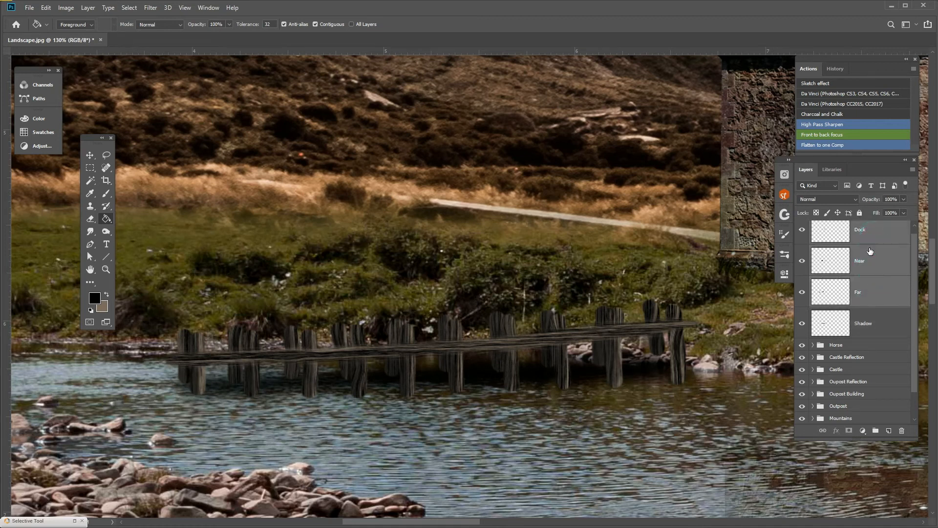
right_click(865, 294)
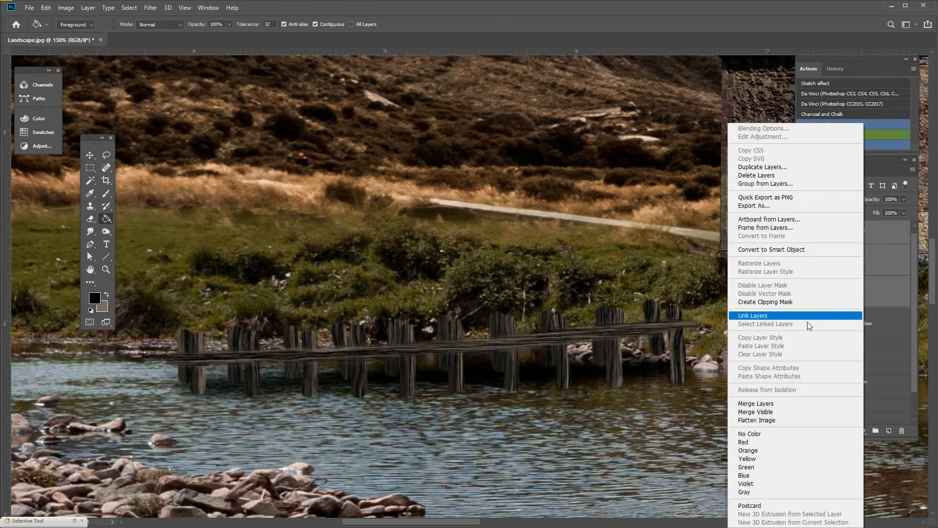
left_click(765, 404)
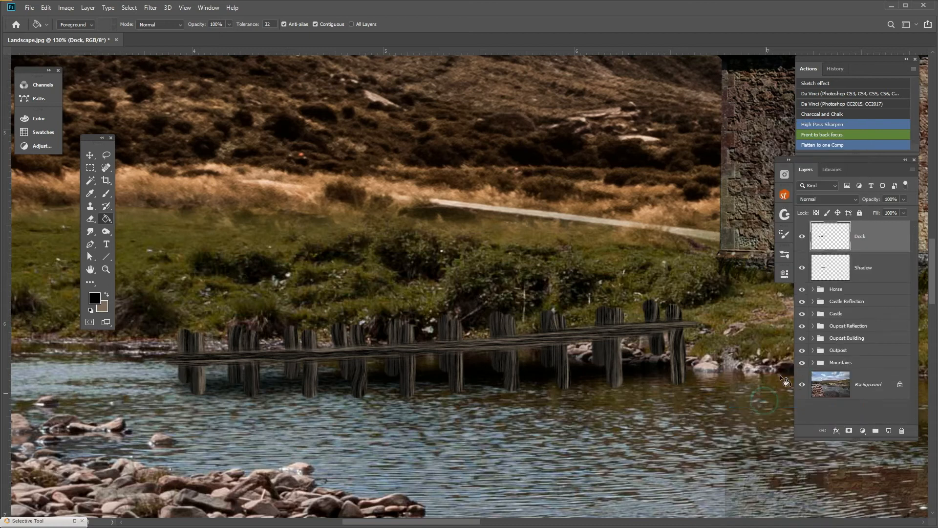
Step: Add a Curves adjustment clipped to the Dock layer, darkening the shadows with a point at input 68, output 44
left_click(863, 430)
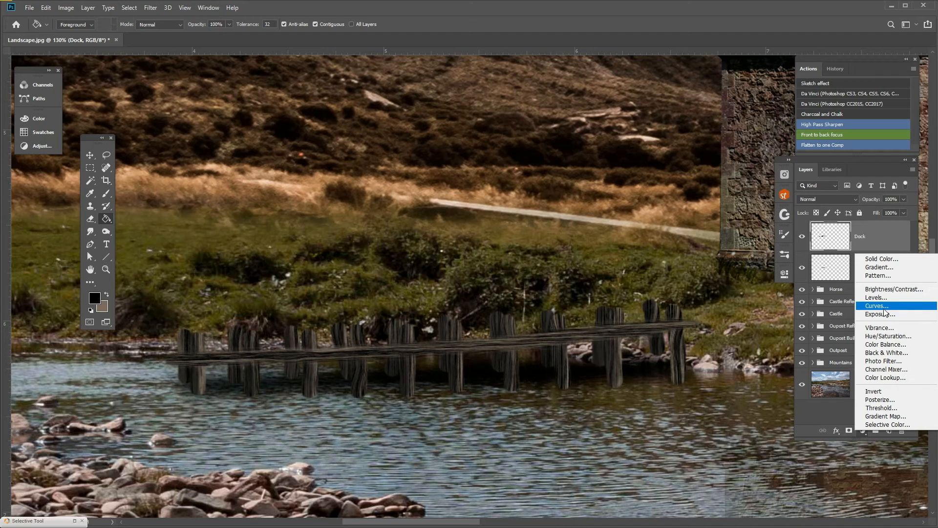
left_click(882, 307)
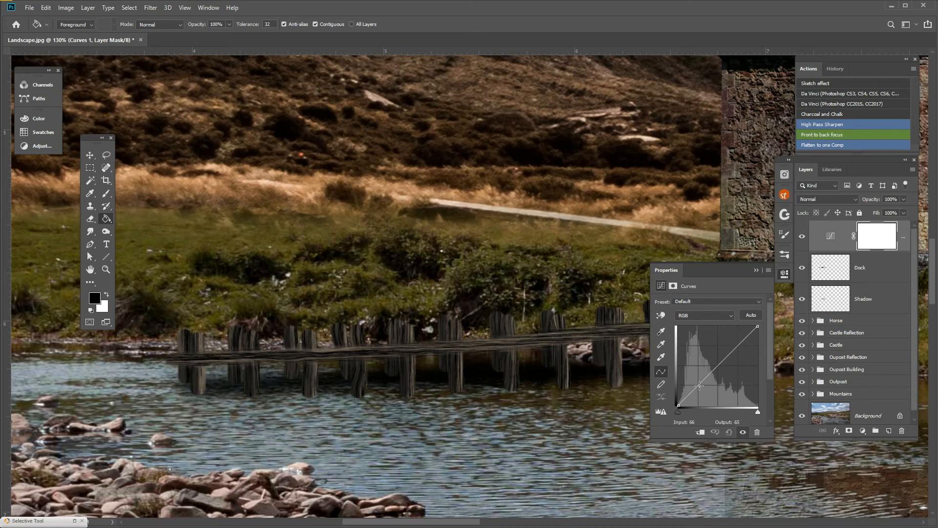
left_click_drag(699, 386, 700, 392)
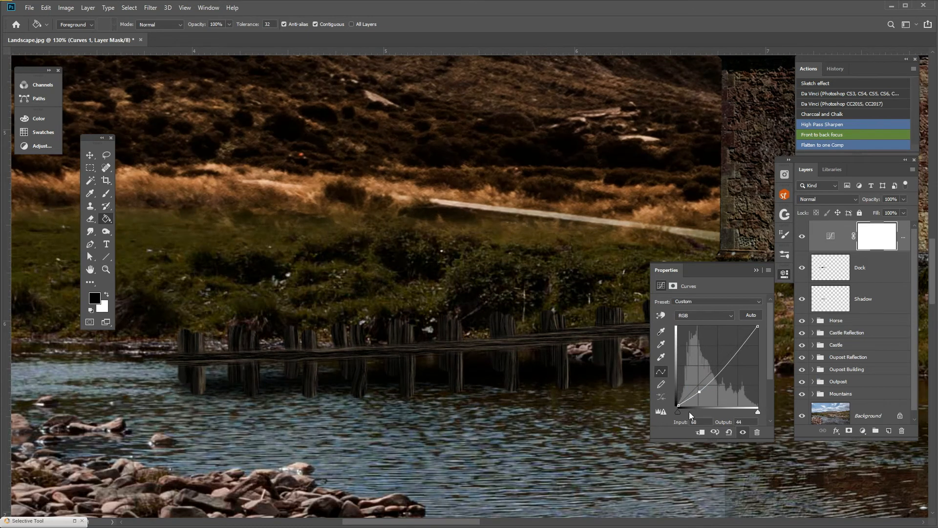
left_click(700, 432)
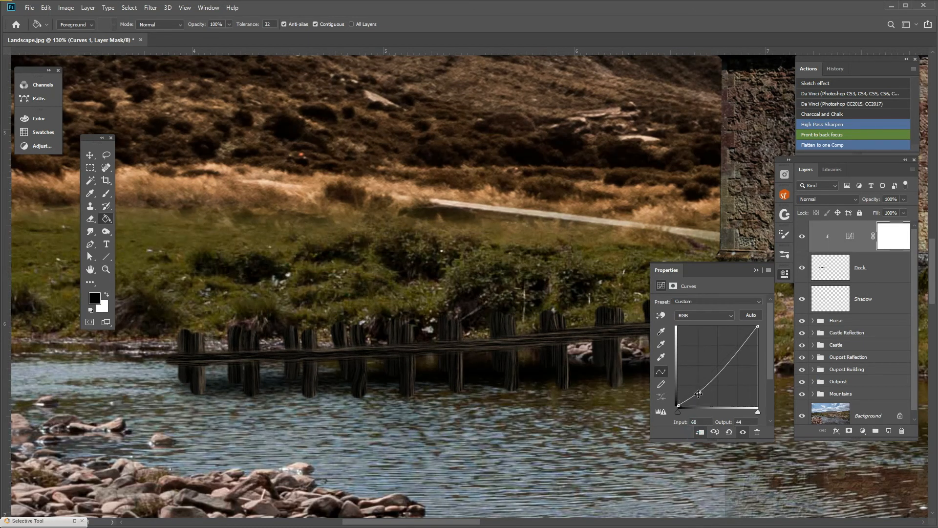
Step: Raise the dock's curve highlights to input 168, output 192, pull the black point inward, and set the white point to input 227
left_click_drag(728, 362, 730, 345)
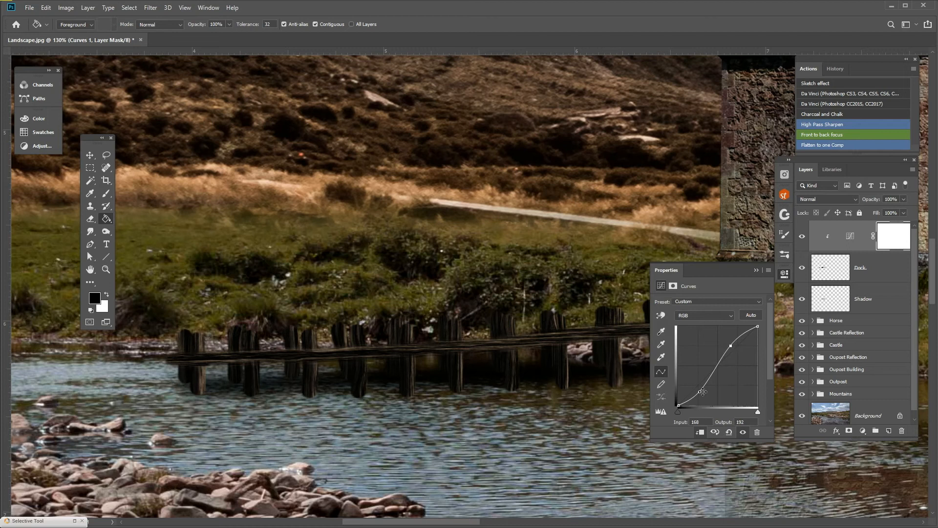
mouse_move(700, 393)
left_mouse_down()
mouse_move(679, 405)
mouse_move(688, 405)
left_mouse_up()
mouse_move(757, 329)
left_mouse_down()
mouse_move(756, 337)
mouse_move(761, 321)
left_mouse_up()
mouse_move(759, 415)
left_mouse_down()
mouse_move(739, 410)
mouse_move(749, 409)
left_mouse_up()
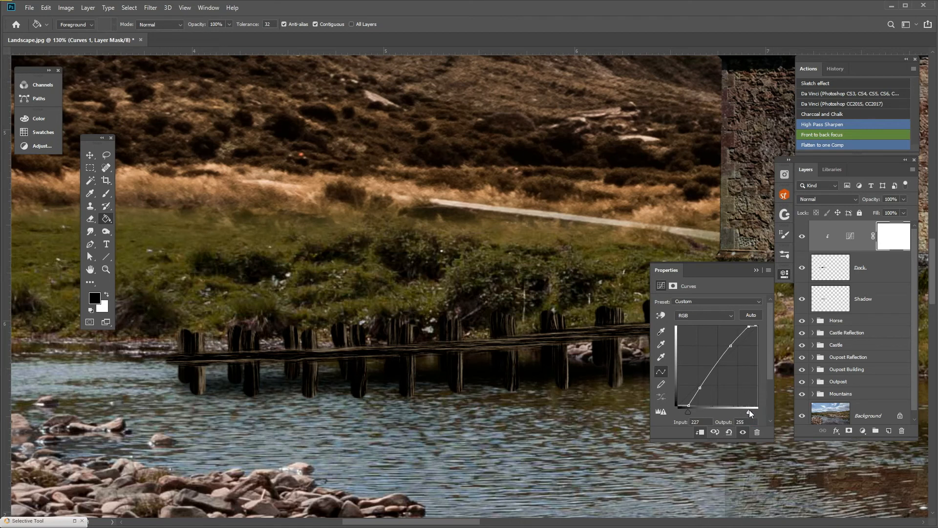
left_click(756, 272)
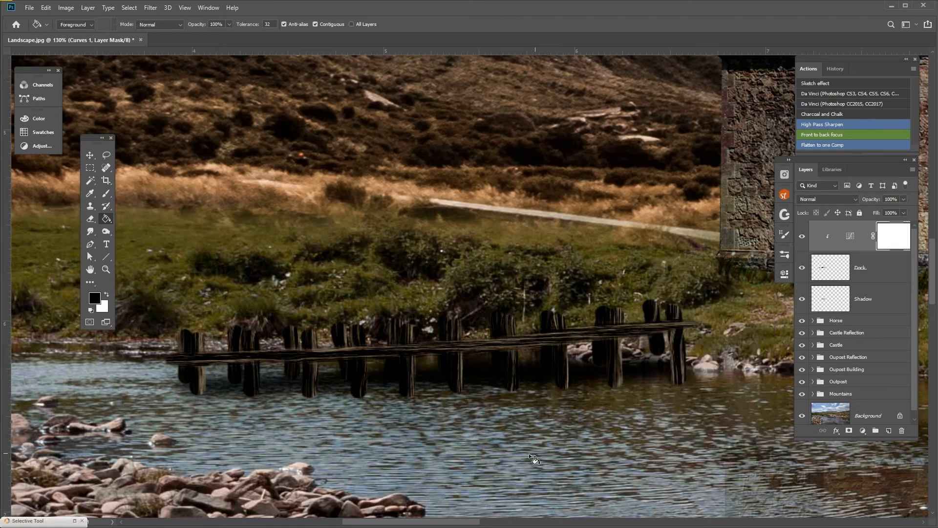
scroll(514, 425, "down", 3)
scroll(512, 424, "up", 2)
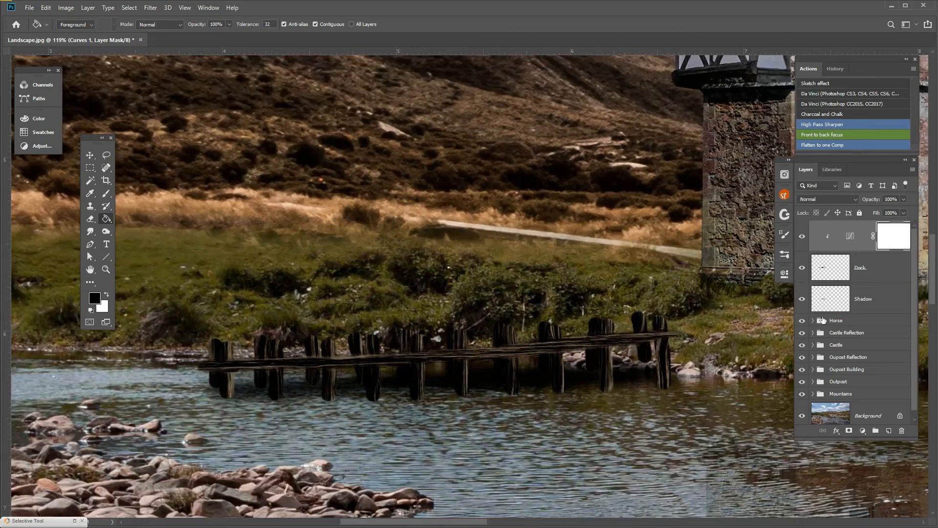
Step: Add a Hue/Saturation adjustment clipped to the dock and slightly lower its saturation
left_click(863, 430)
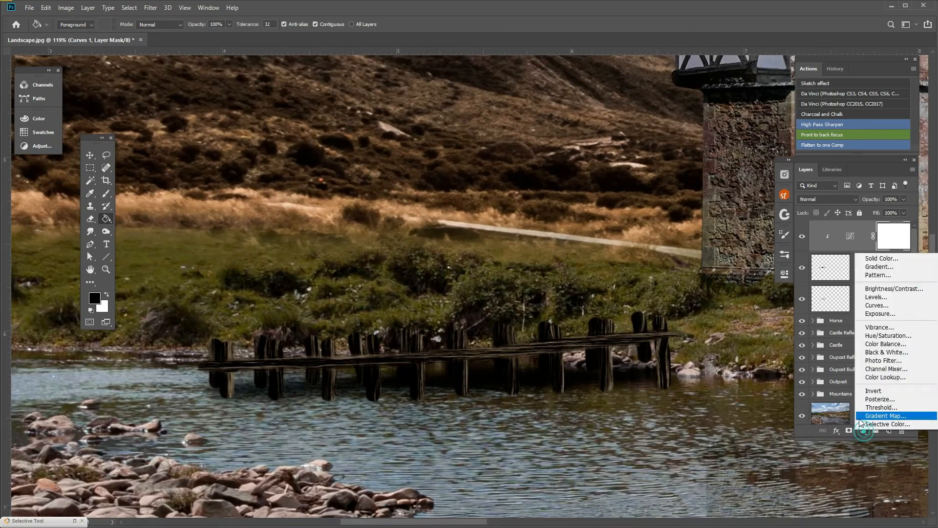
left_click(877, 336)
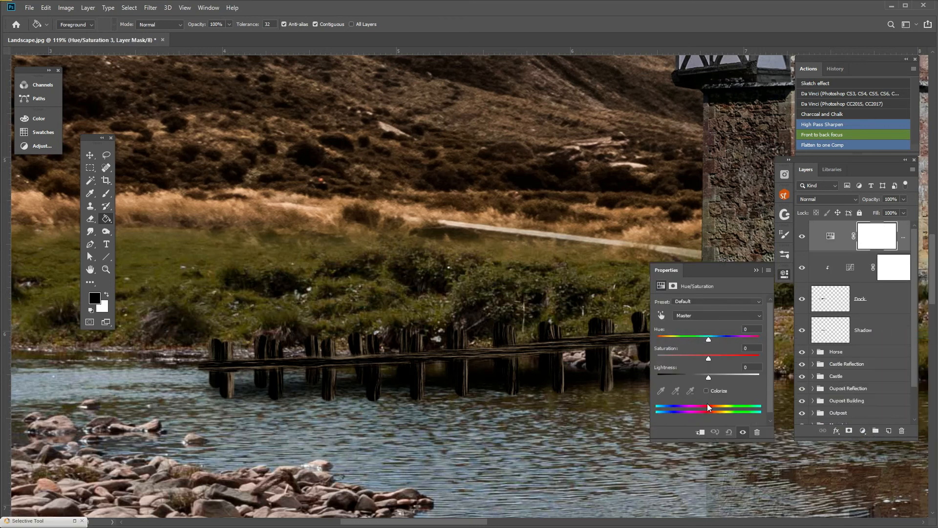
left_click(701, 433)
left_click_drag(709, 360, 699, 360)
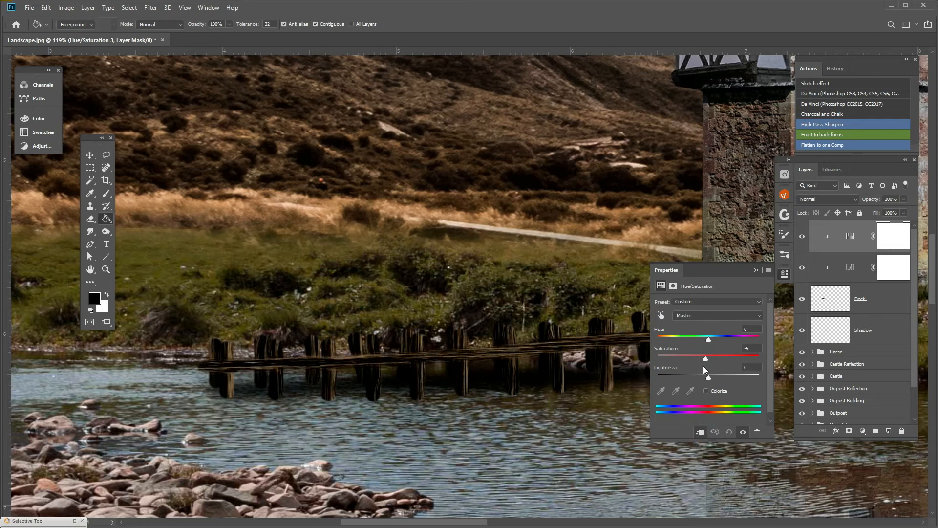
left_click_drag(699, 366, 697, 366)
left_click(757, 270)
scroll(659, 350, "down", 3)
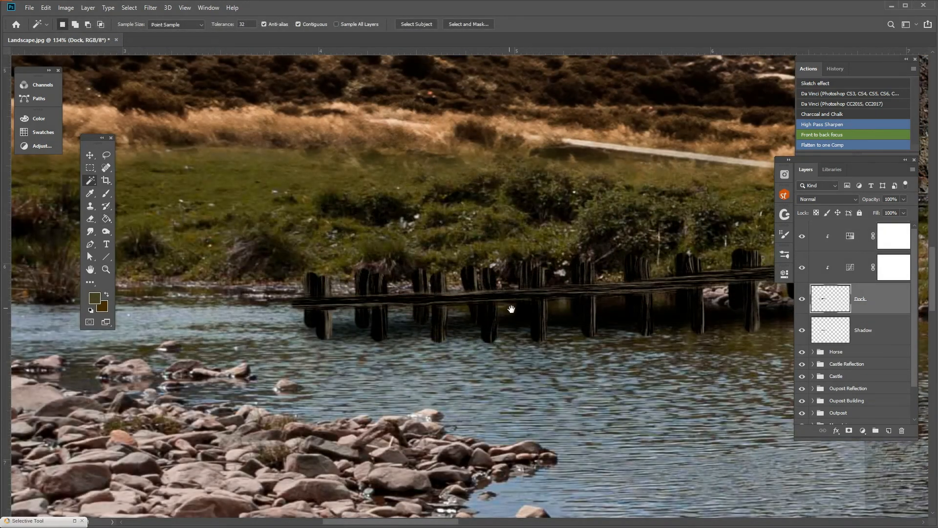
Step: Create a new layer directly above the Dock layer and clip it to the dock
left_click_drag(512, 309, 425, 316)
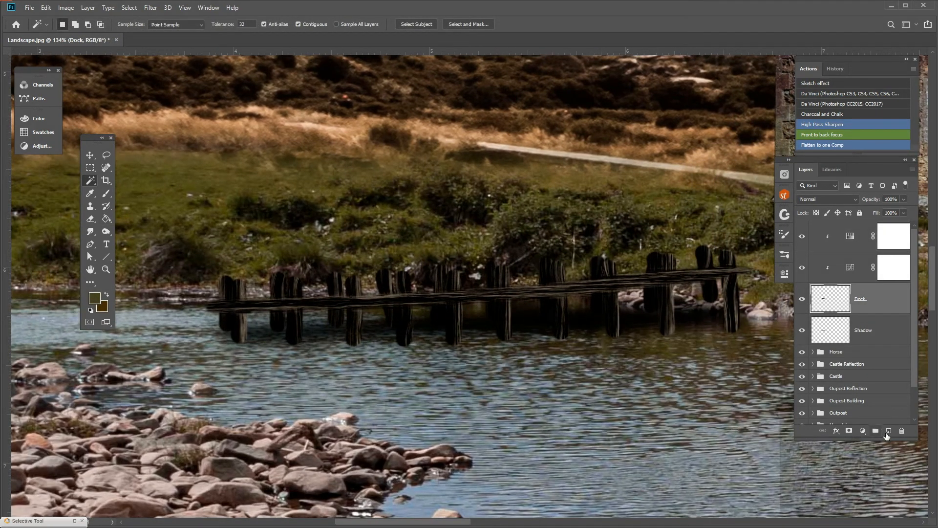
left_click(889, 431)
key("ctrl+alt+g")
scroll(303, 356, "up", 4)
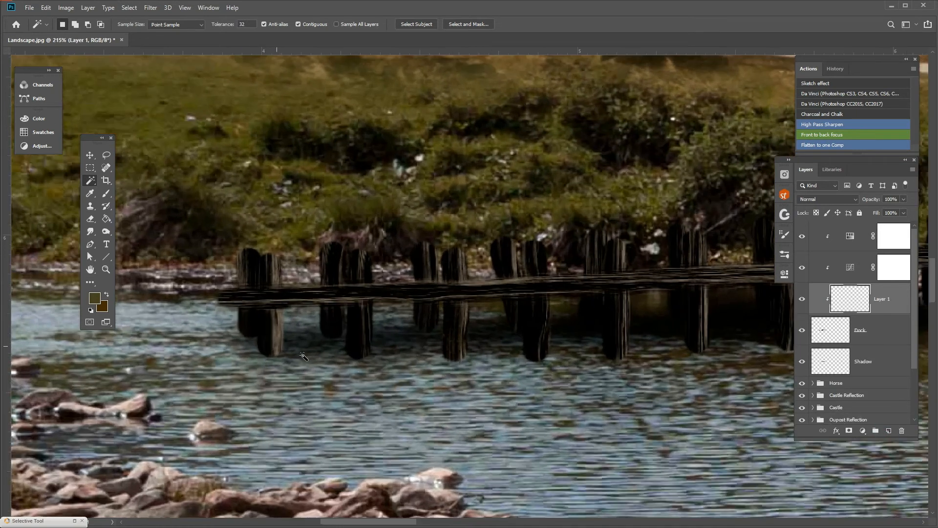
Step: Choose the Dry Brush preset for the Brush tool and reduce its size to 25 px
left_click(106, 193)
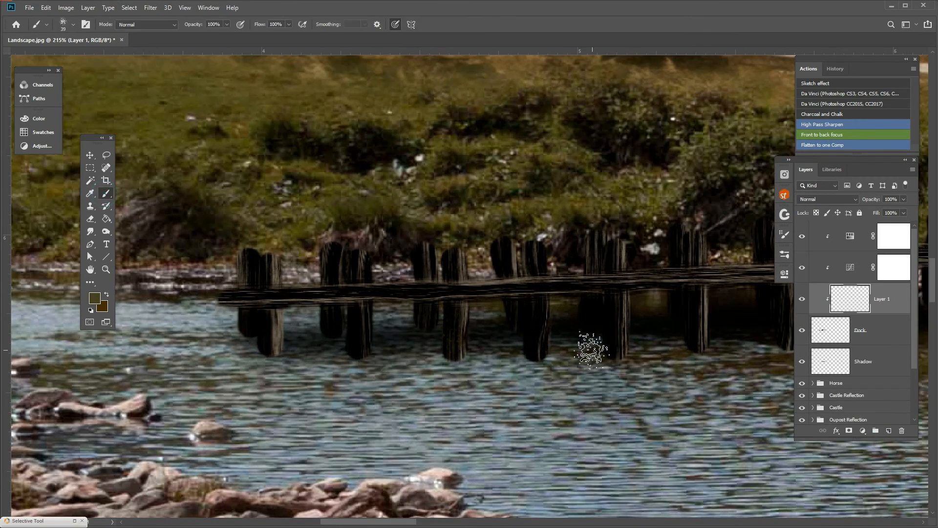
scroll(586, 340, "up", 1)
left_click(74, 25)
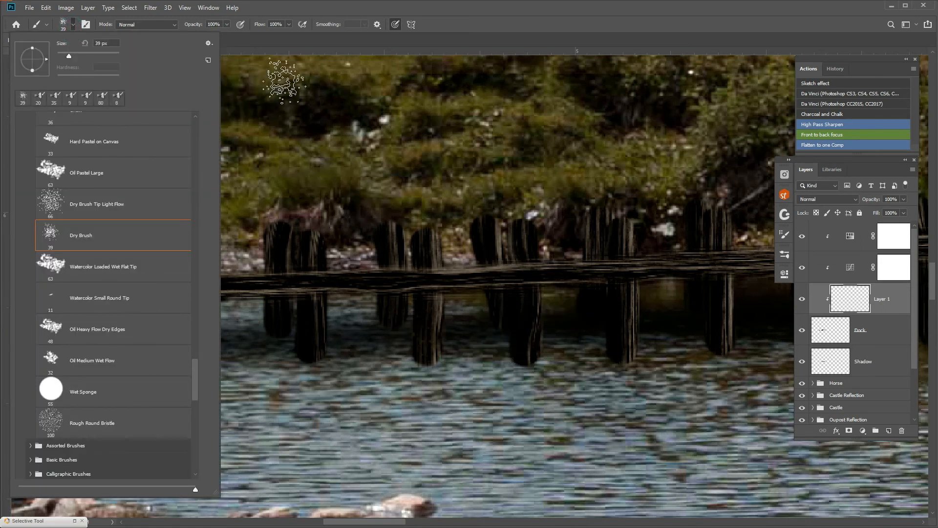
double_click(157, 232)
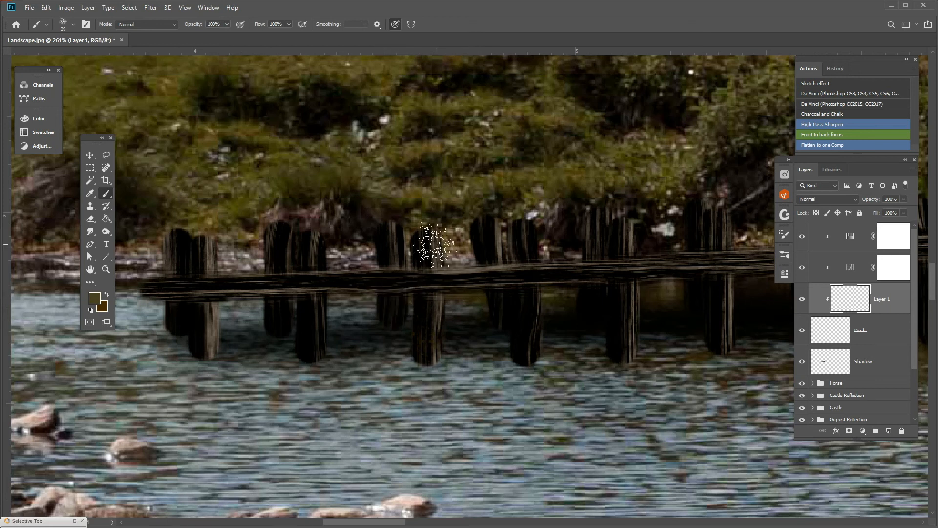
mouse_move(435, 245)
left_mouse_down()
mouse_move(422, 317)
mouse_move(403, 350)
mouse_move(493, 195)
mouse_move(423, 337)
left_mouse_up()
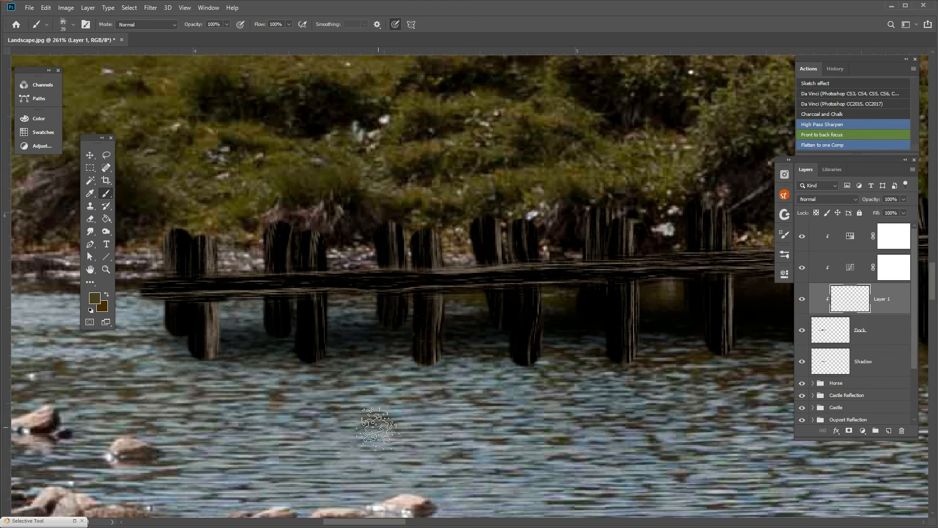
key("bracketleft")
key("bracketleft")
key("bracketleft")
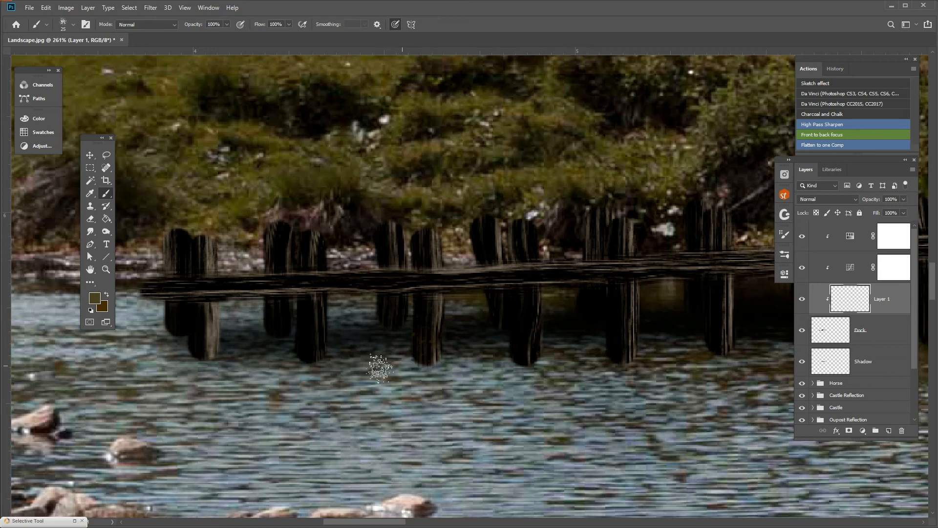
Step: Paint olive-brown moss onto the waterline ends of the five near posts at the dock's river end
mouse_move(306, 339)
left_mouse_down()
mouse_move(319, 310)
mouse_move(320, 363)
mouse_move(343, 333)
mouse_move(310, 345)
left_mouse_up()
mouse_move(201, 342)
left_mouse_down()
mouse_move(219, 288)
mouse_move(208, 357)
left_mouse_up()
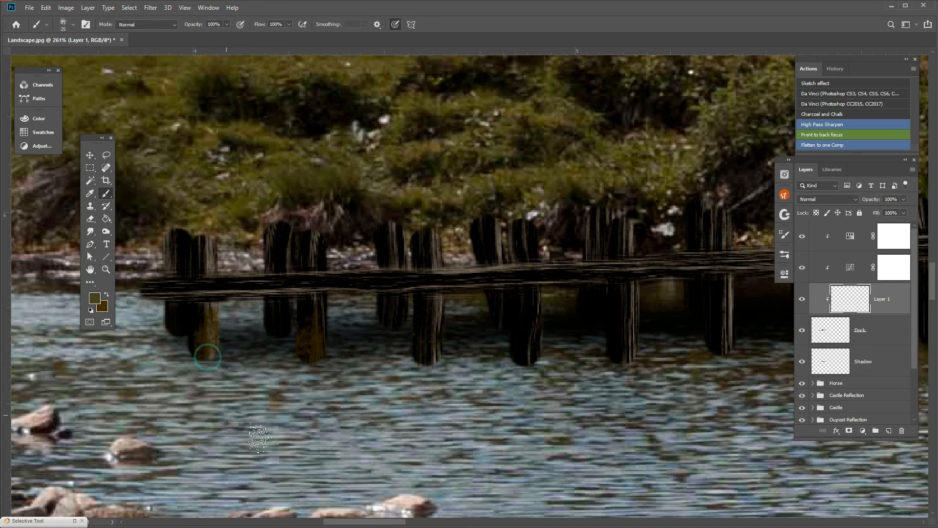
mouse_move(440, 350)
left_mouse_down()
mouse_move(483, 390)
mouse_move(536, 357)
left_mouse_up()
left_click(532, 342)
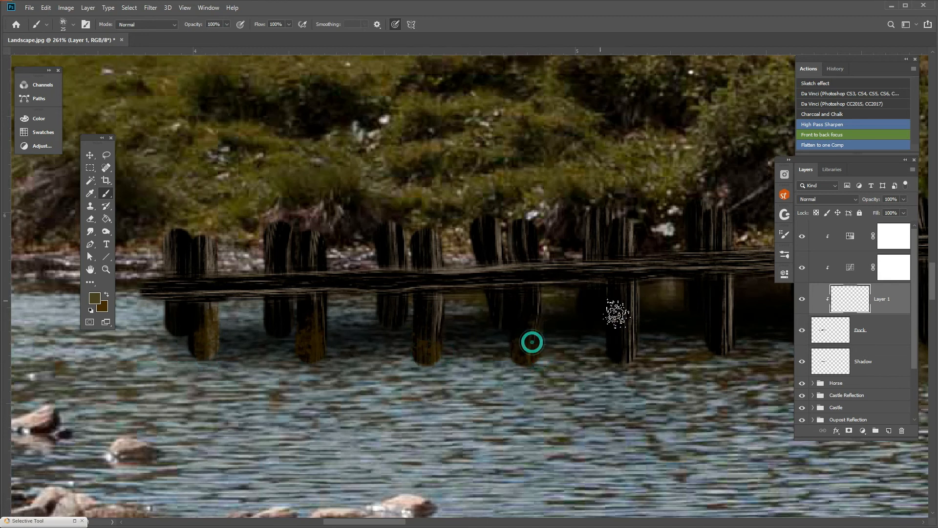
left_click(618, 353)
left_click(630, 359)
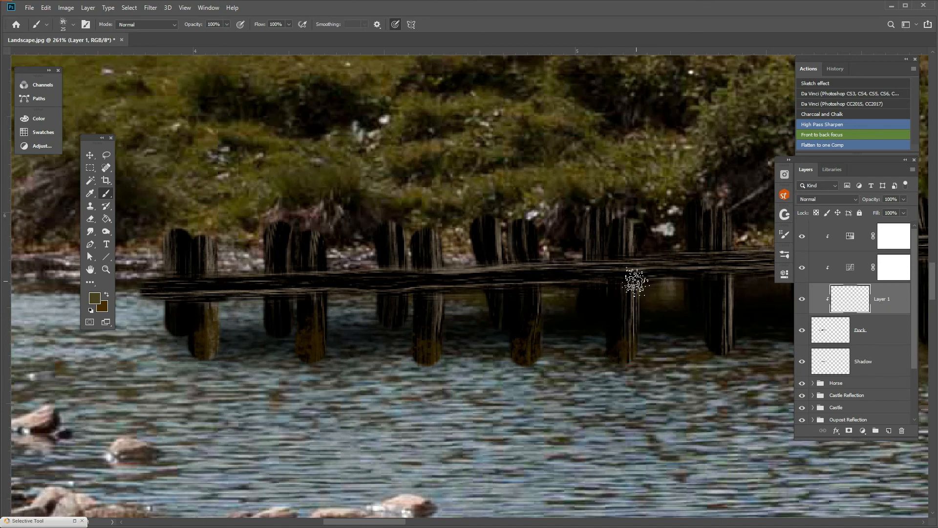
Step: Paint olive-brown moss onto the lower ends of the near posts along the middle of the dock
left_click_drag(544, 423, 354, 415)
left_click(512, 341)
left_click(525, 339)
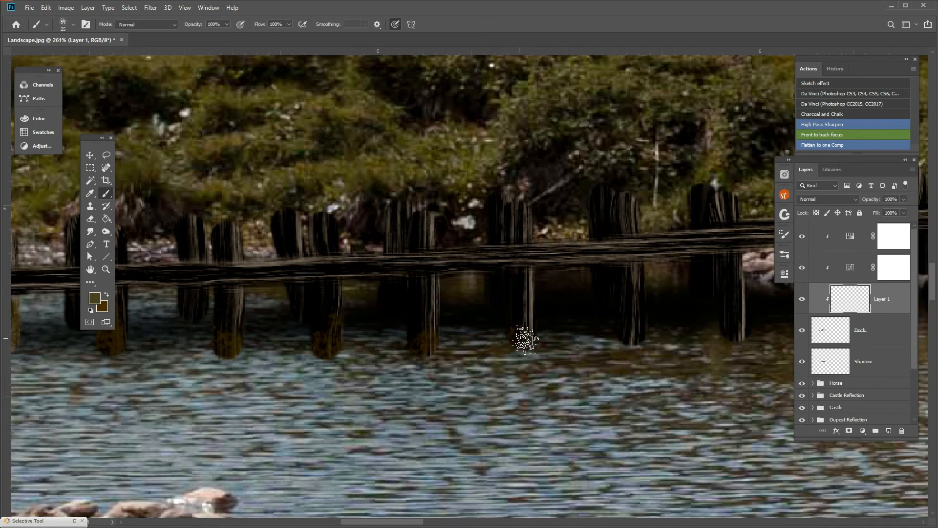
left_click(522, 335)
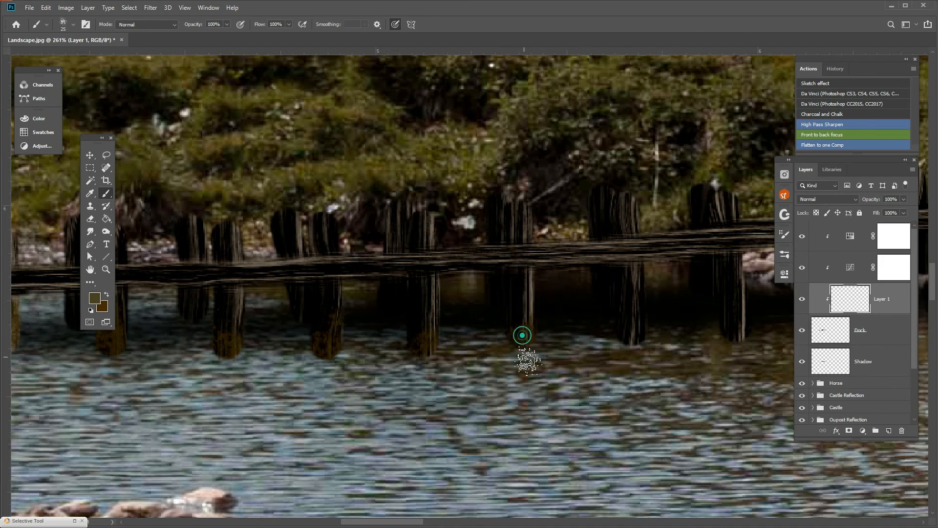
left_click(626, 336)
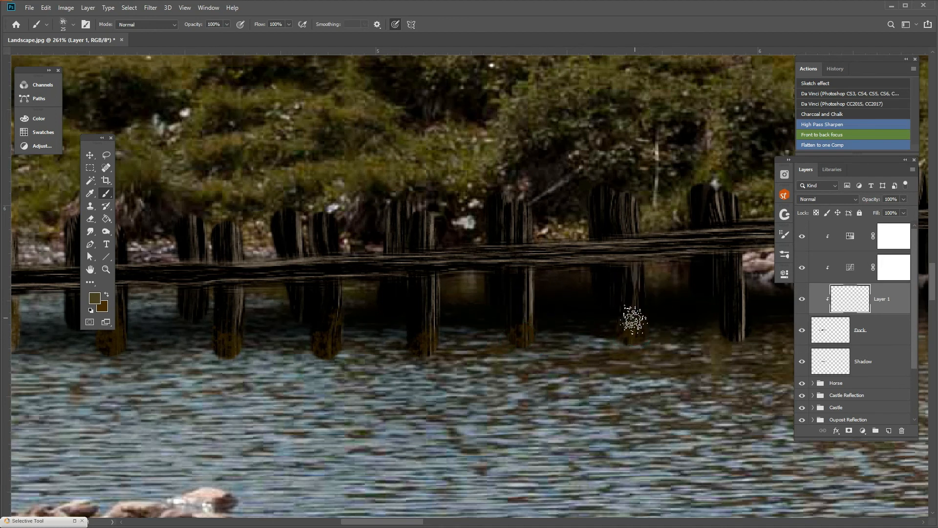
left_click(634, 323)
Step: Paint olive-brown moss onto the lower ends of the last three near posts at the dock's bank end
left_click_drag(593, 369, 398, 387)
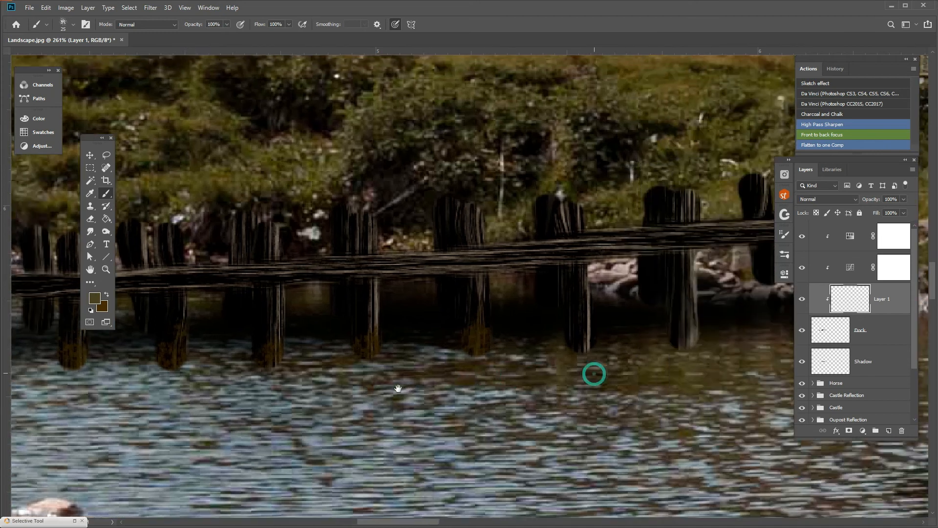
left_click(520, 353)
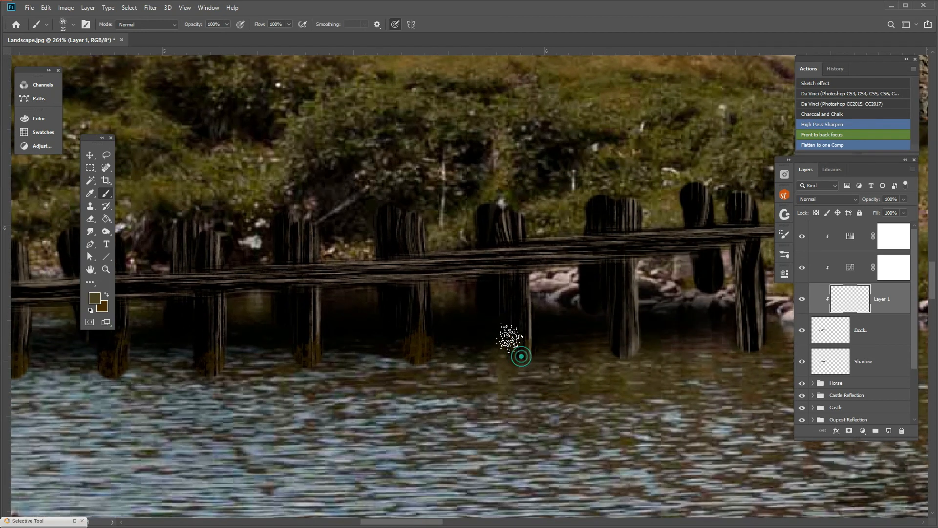
left_click(626, 344)
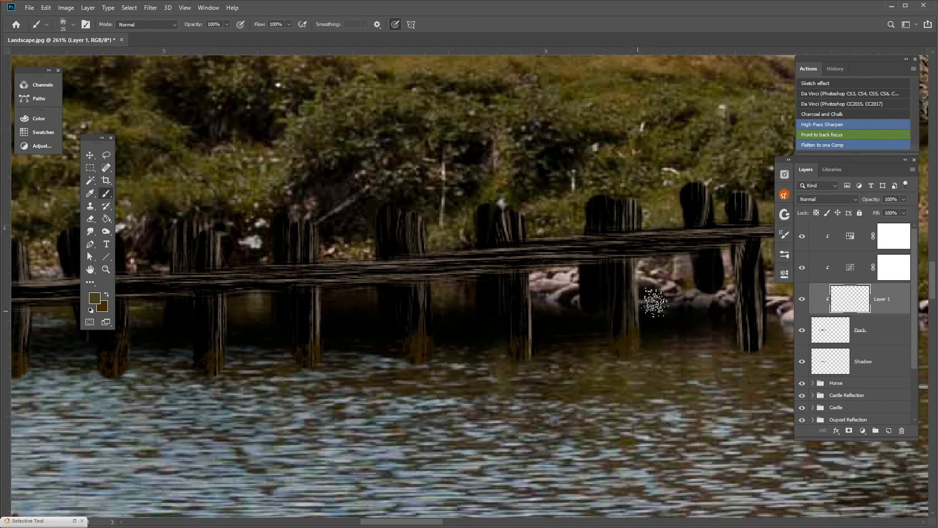
left_click(741, 349)
left_click(760, 325)
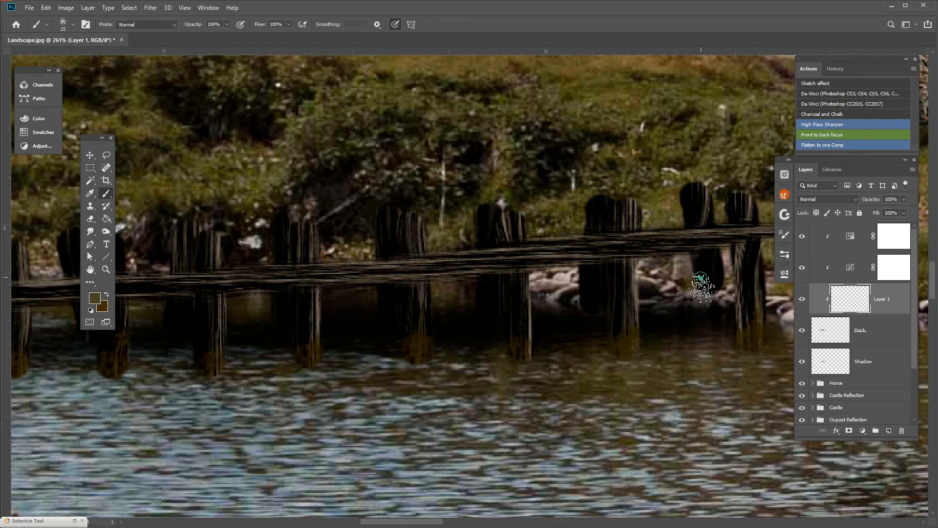
Step: Paint olive-brown moss onto the lower ends of the far-side posts from the dock's bank end to its river end
left_click(714, 273)
left_click(594, 298)
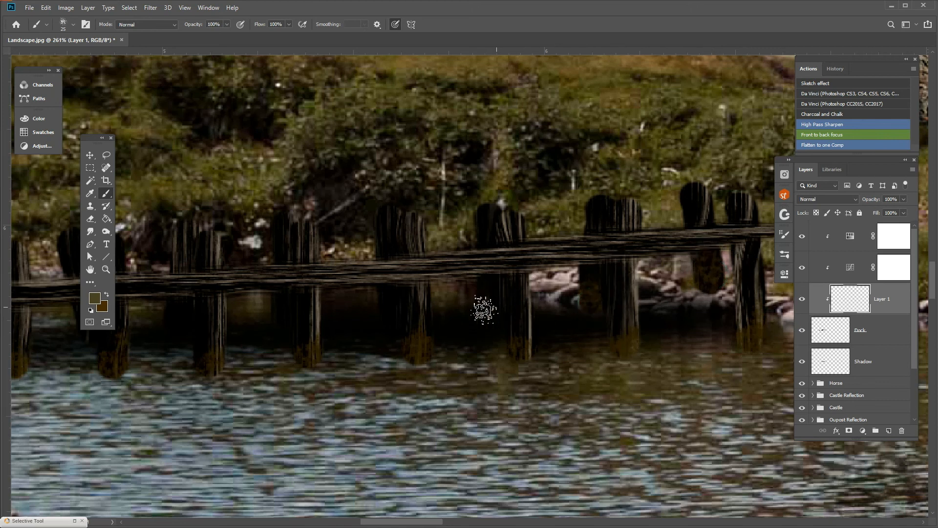
left_click_drag(373, 372, 543, 364)
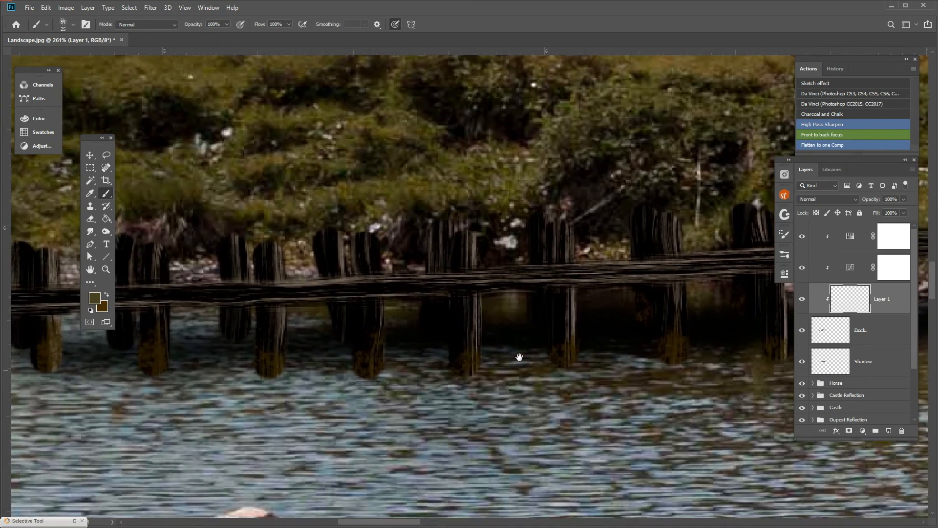
left_click(237, 332)
mouse_move(241, 392)
left_mouse_down()
mouse_move(279, 398)
mouse_move(463, 383)
left_mouse_up()
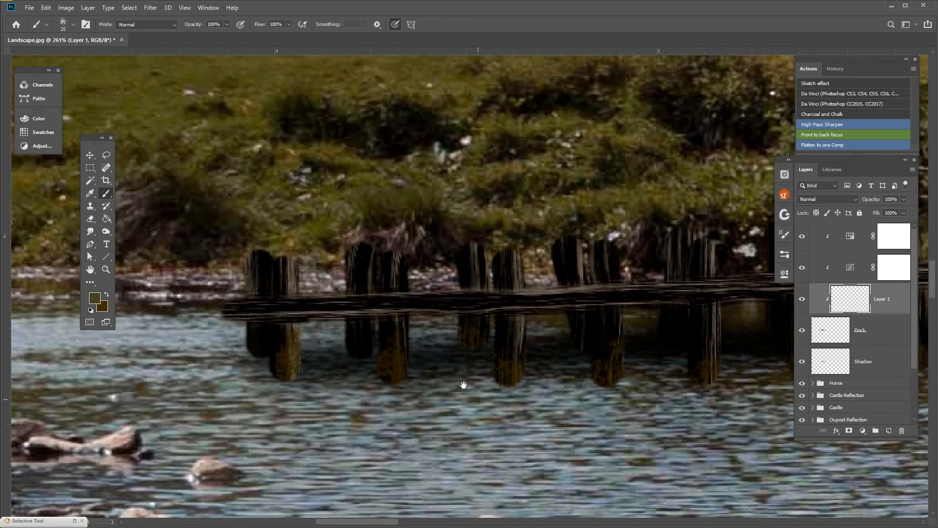
left_click(254, 346)
Step: Trim the rounded bottoms of the near posts at the river end straight by deleting a rectangular strip from the Dock layer, and deselect
scroll(348, 297, "down", 8)
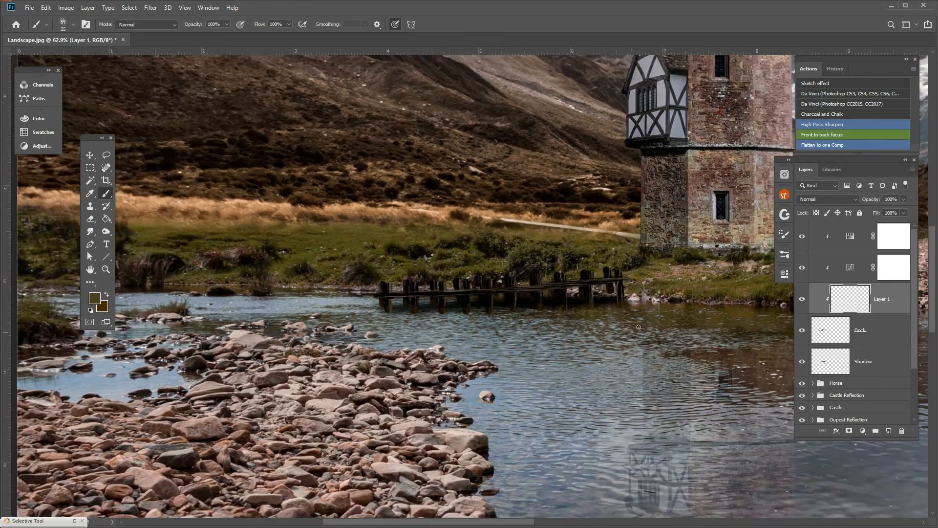
scroll(638, 327, "up", 3)
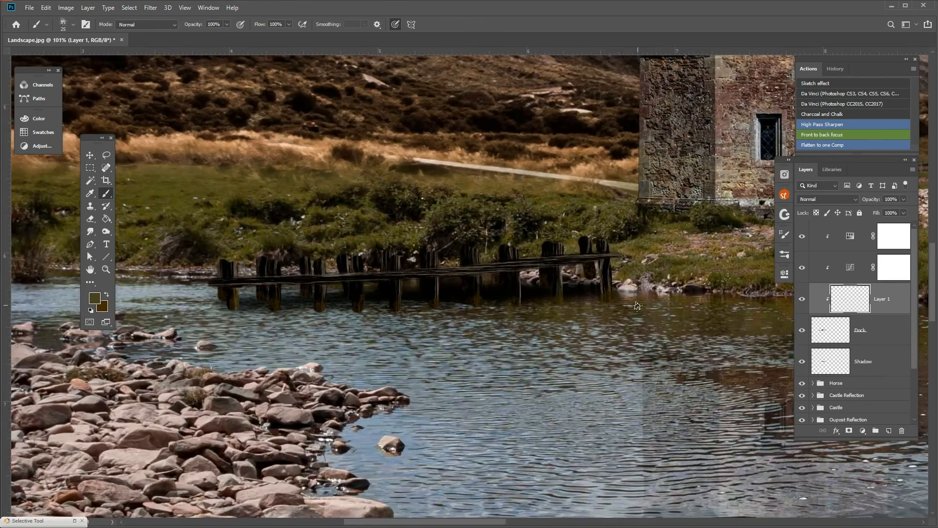
scroll(633, 303, "up", 1)
scroll(250, 313, "up", 5)
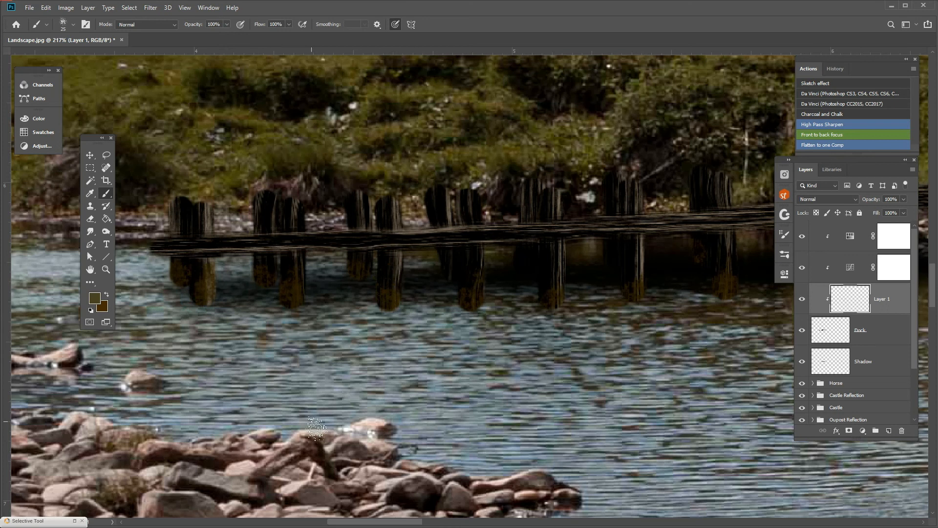
scroll(455, 359, "down", 3)
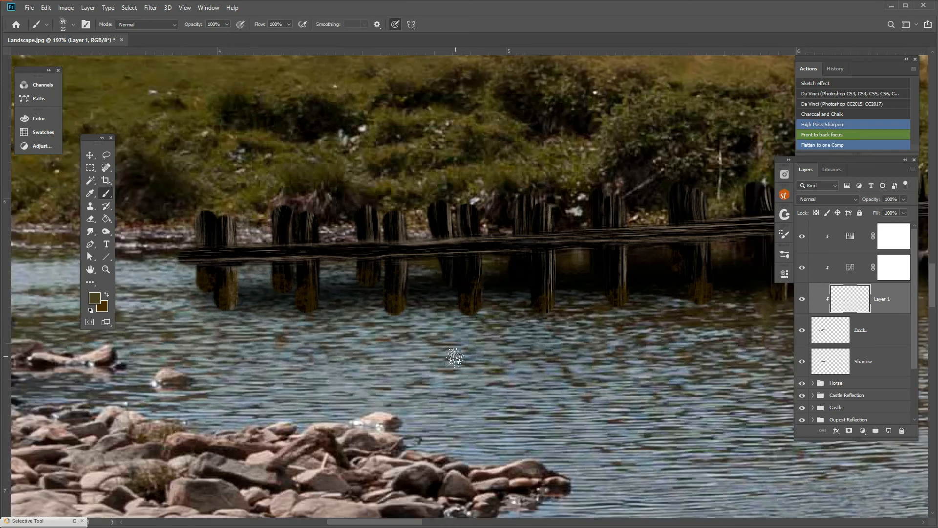
scroll(512, 366, "up", 3)
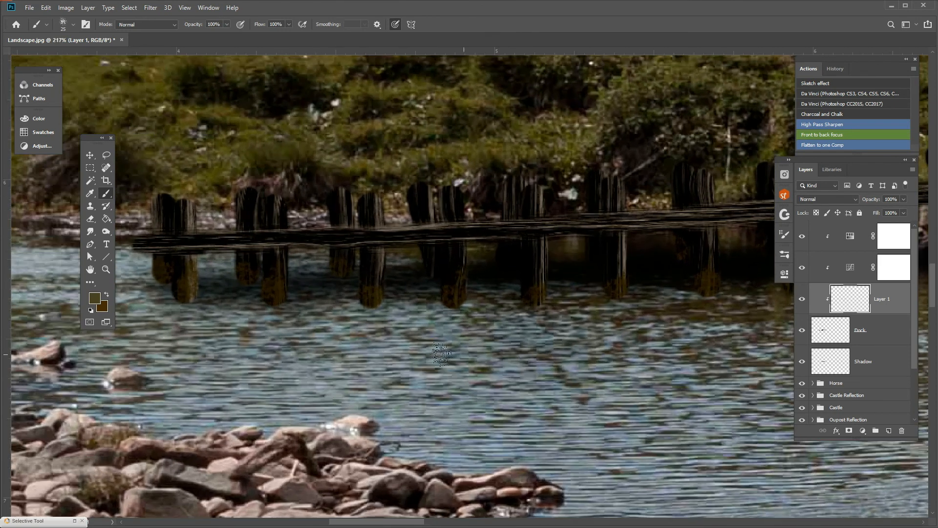
scroll(150, 308, "up", 1)
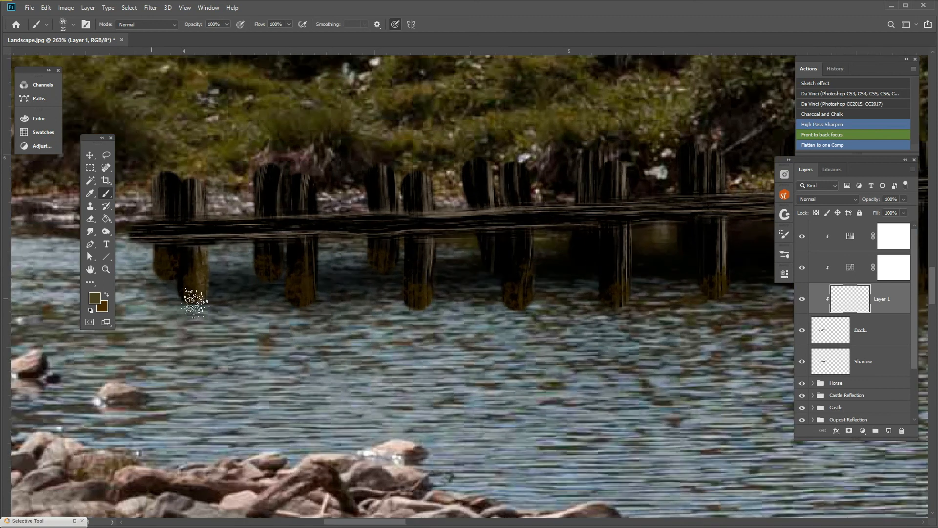
left_click(826, 331)
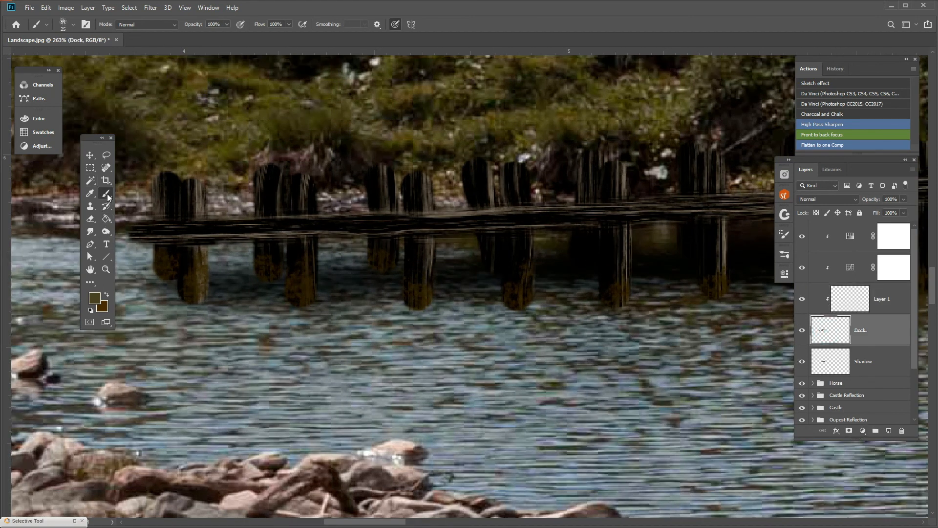
left_click(90, 168)
mouse_move(157, 296)
left_mouse_down()
mouse_move(186, 281)
mouse_move(639, 300)
mouse_move(775, 312)
mouse_move(776, 333)
left_mouse_up()
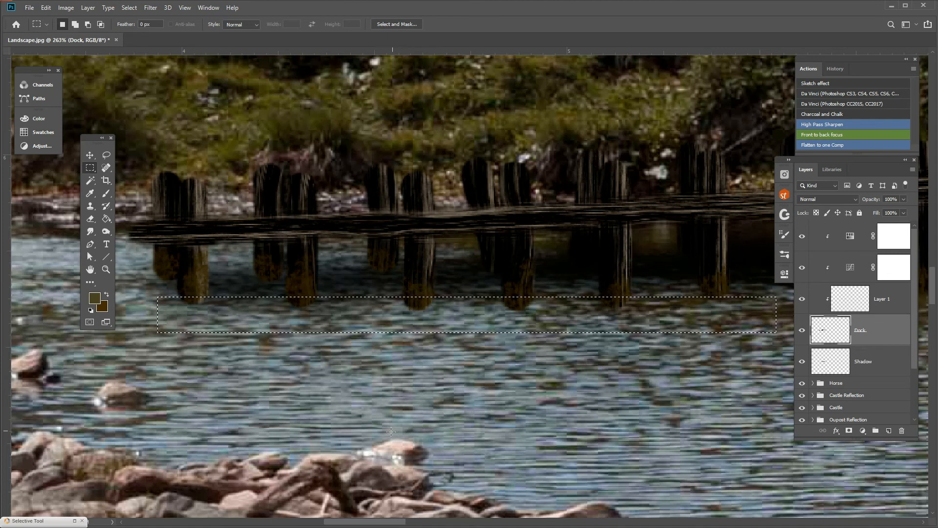
key("Delete")
key("ctrl+d")
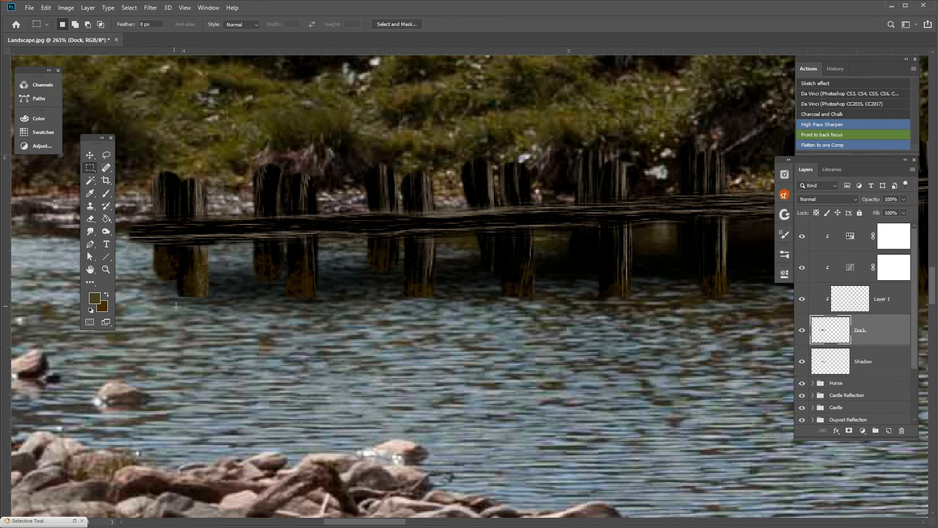
scroll(401, 338, "down", 3)
scroll(637, 351, "down", 1)
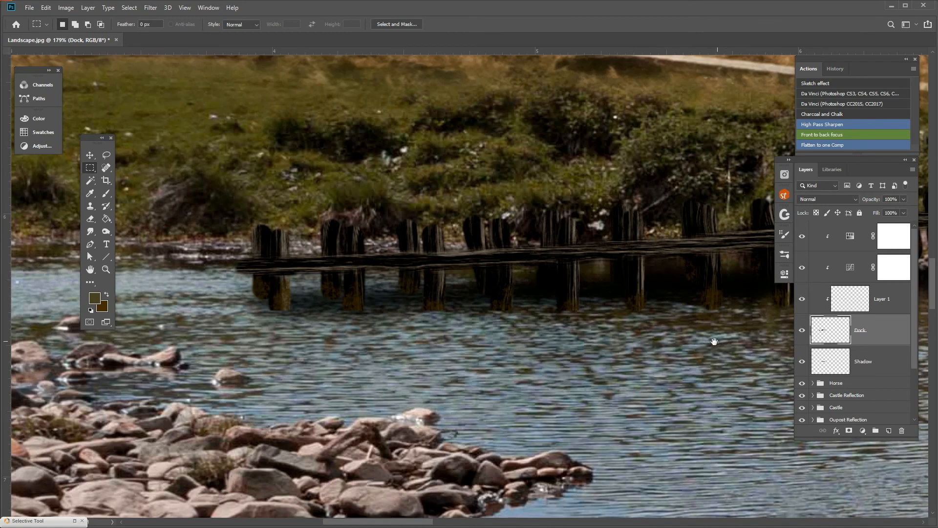
left_click_drag(715, 341, 524, 360)
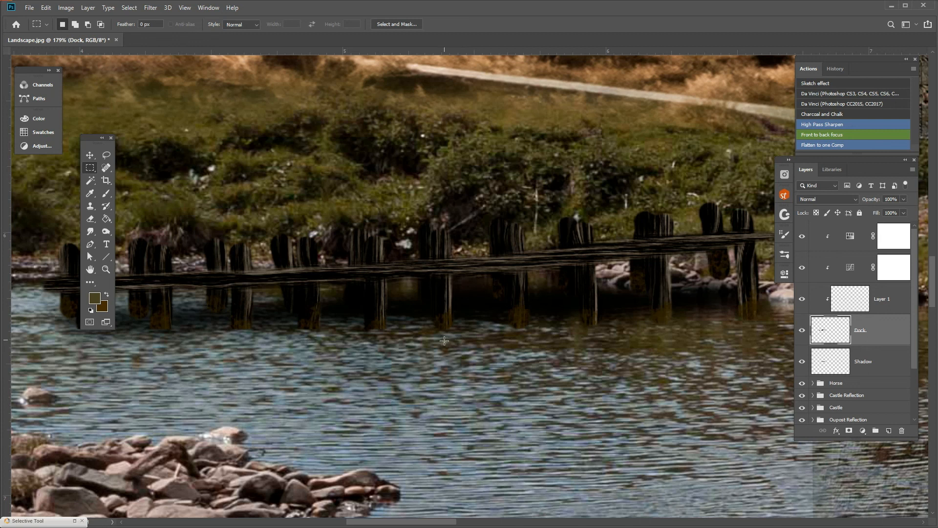
left_click_drag(425, 328, 567, 330)
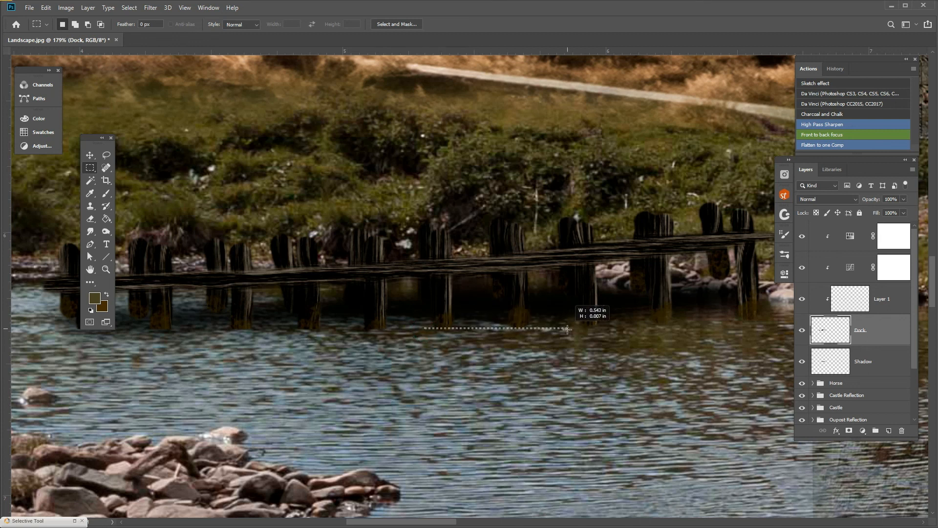
left_click(523, 398)
Step: Examine how the dock with its mossy, trimmed posts blends into the landscape, both up close and across the whole composite
scroll(431, 392, "down", 3)
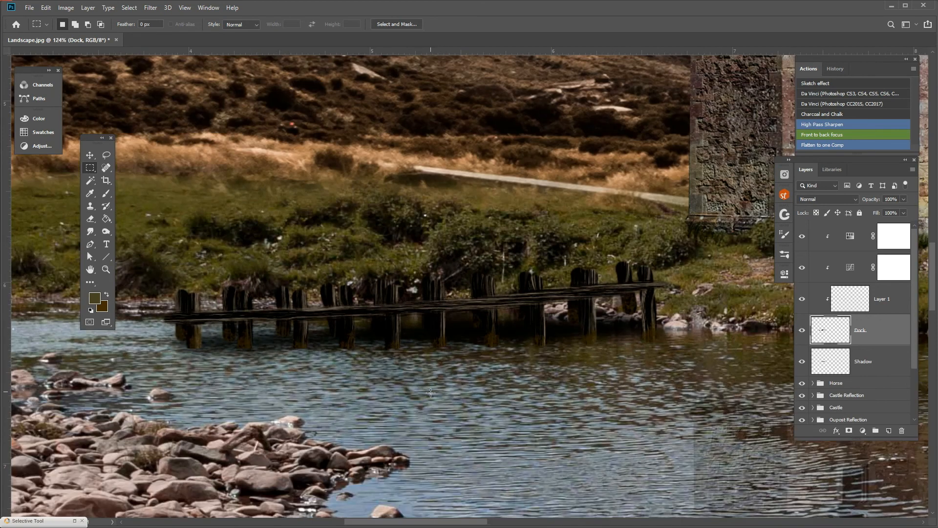
scroll(429, 393, "down", 1)
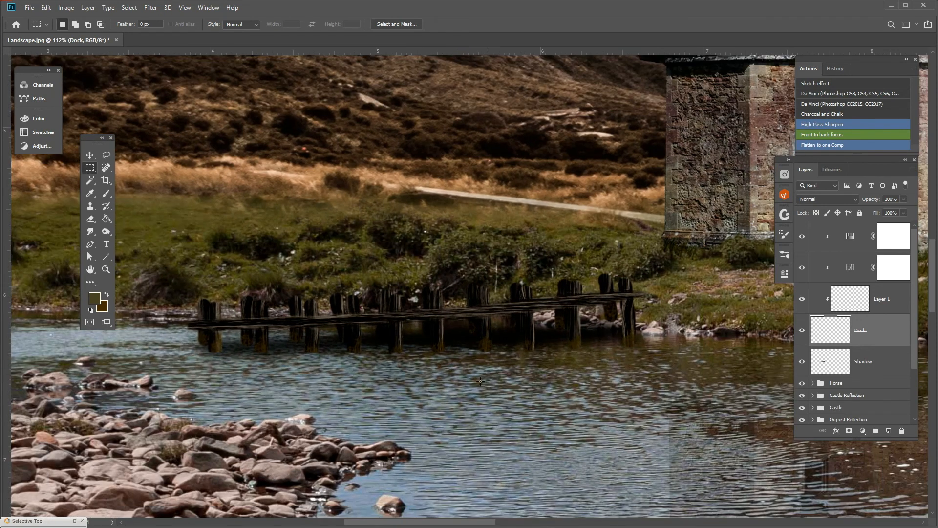
scroll(481, 382, "up", 1)
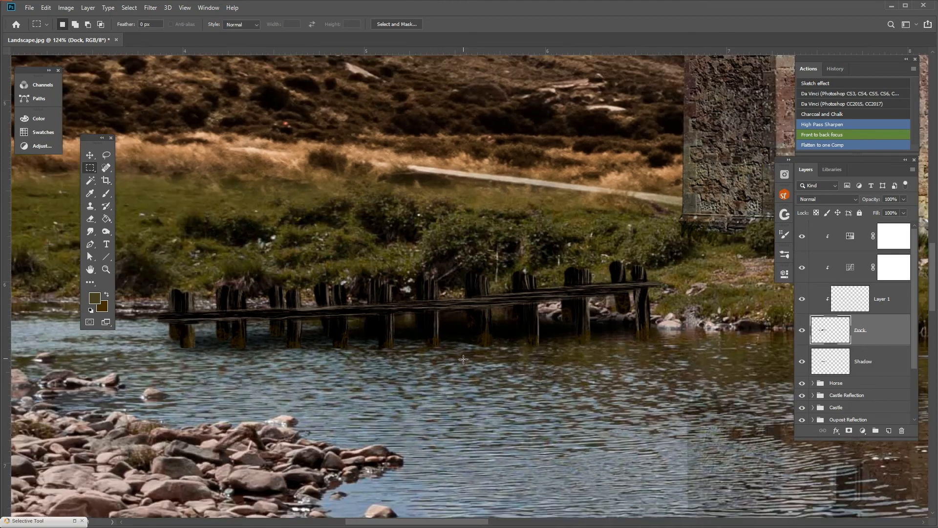
scroll(463, 359, "down", 5)
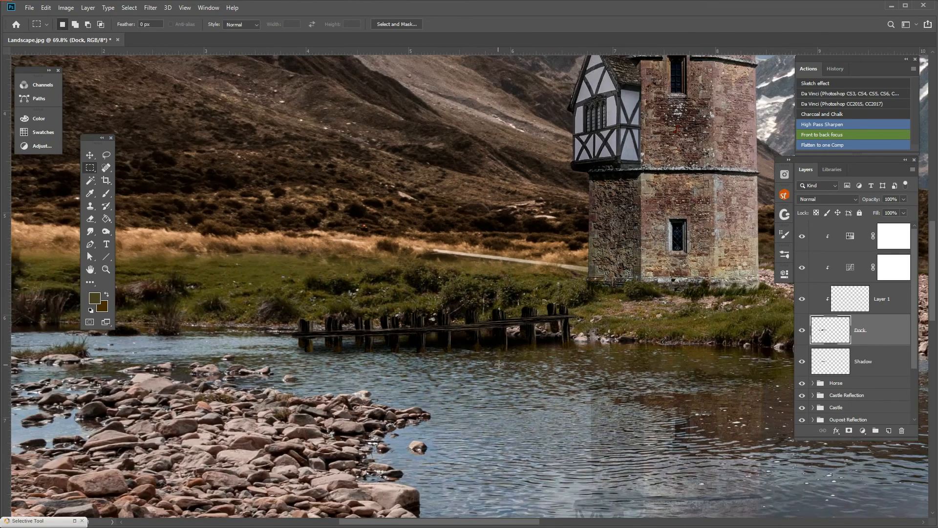
scroll(499, 364, "down", 1)
scroll(541, 329, "down", 1)
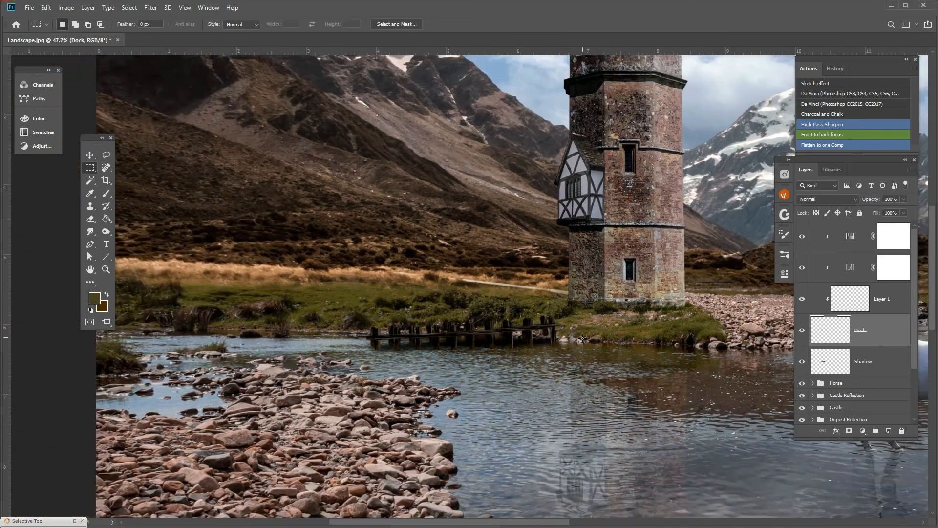
scroll(582, 337, "down", 4)
scroll(416, 341, "up", 1)
scroll(310, 330, "up", 1)
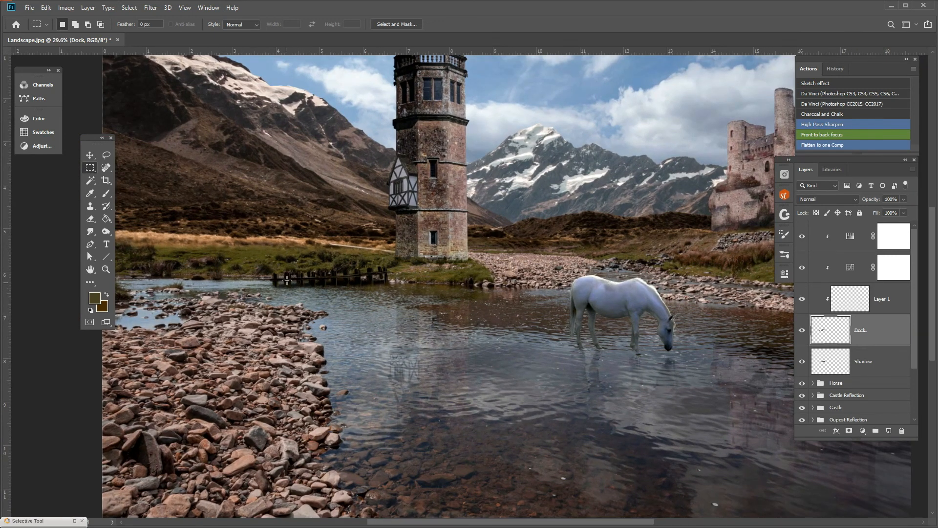
scroll(286, 280, "up", 7)
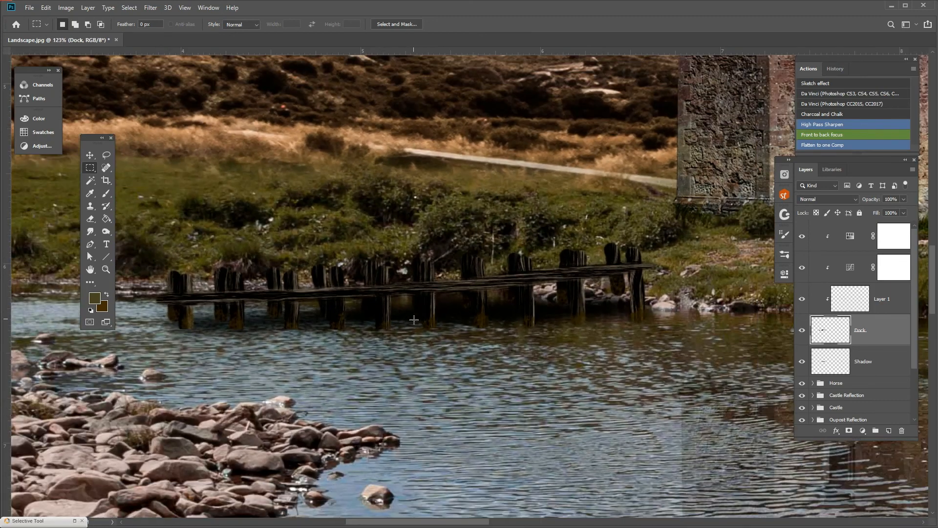
scroll(414, 319, "down", 4)
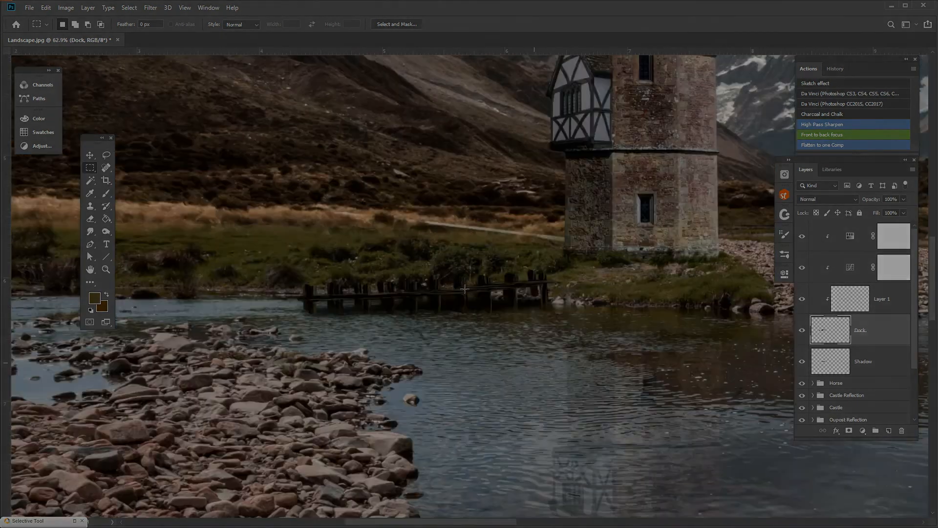